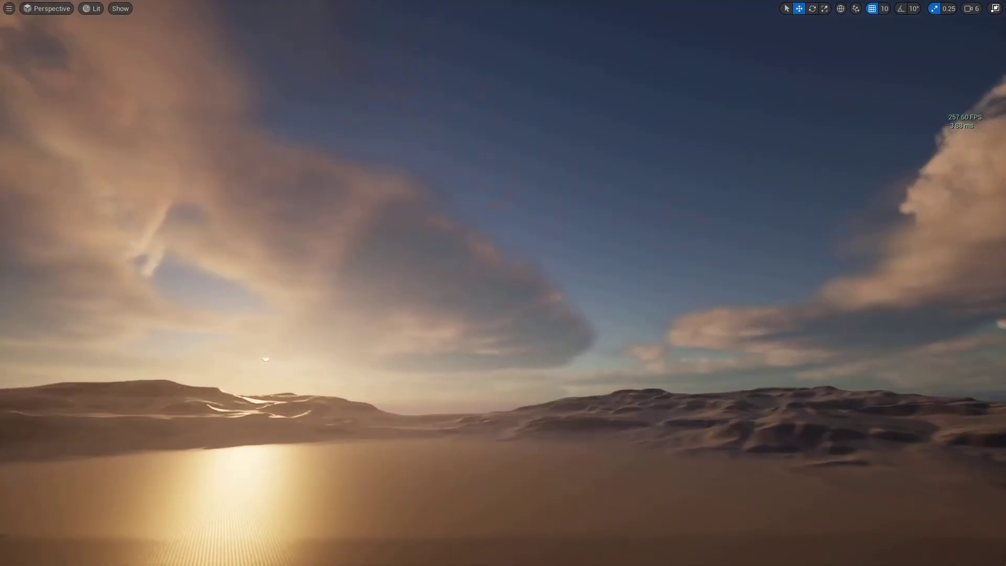
- Leave the full-screen viewport and hide the Landscape actor
{"action": "key", "text": "F11"}
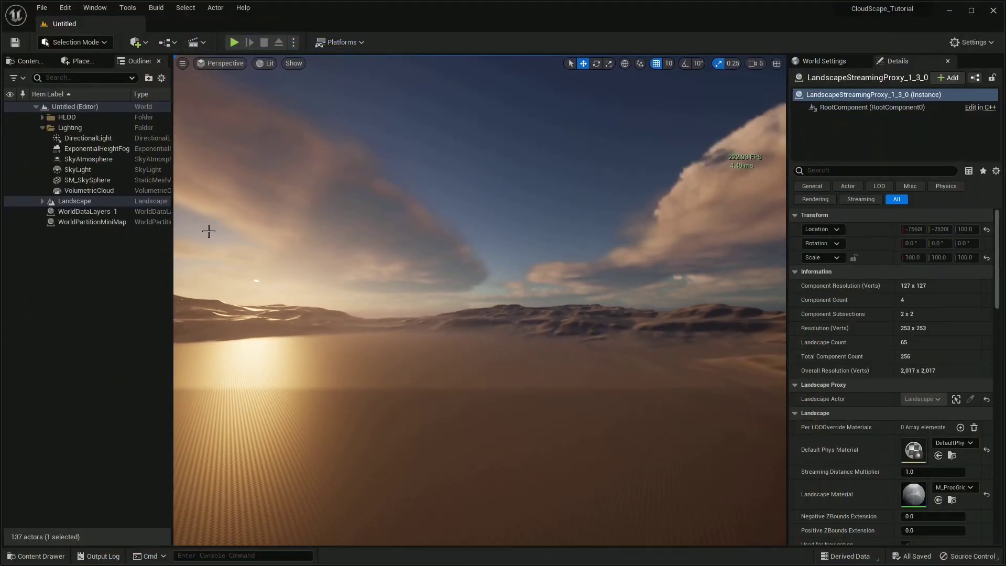
{"action": "left_click", "coordinate": [10, 201]}
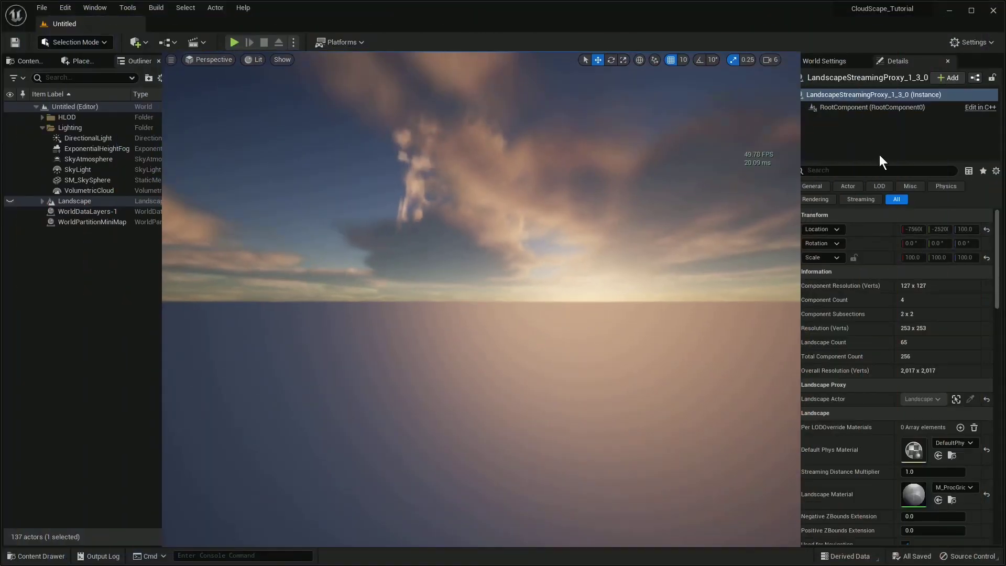
{"action": "left_click", "coordinate": [975, 42]}
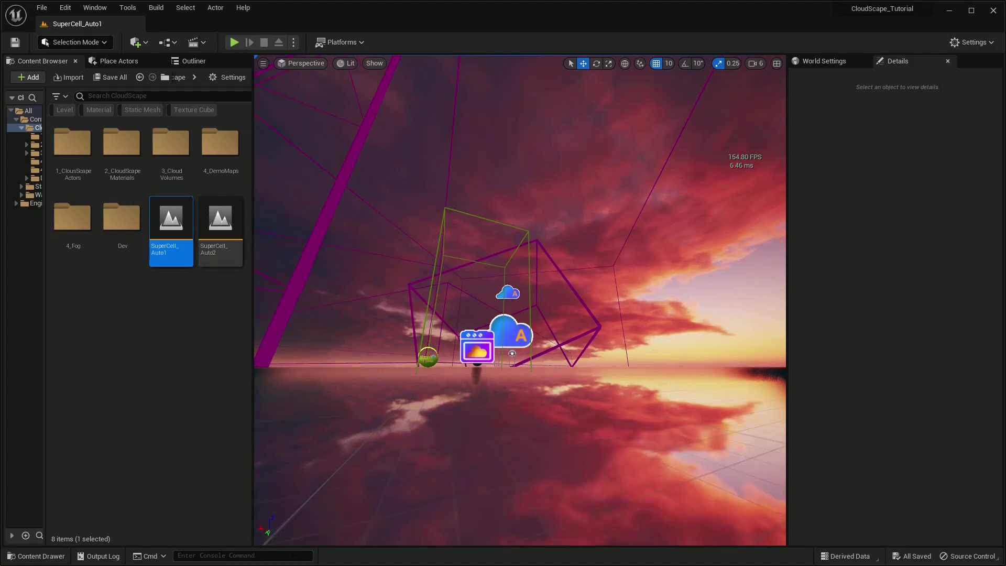
- Select and frame the sphere in the SuperCell_Auto1 level, and set the viewport camera speed to 3
{"action": "right_click_drag", "start_coordinate": [400, 224], "coordinate": [487, 254]}
{"action": "key", "text": "F11"}
{"action": "key", "text": "g"}
{"action": "left_click", "coordinate": [511, 271]}
{"action": "key", "text": "f"}
{"action": "right_click_drag", "start_coordinate": [593, 238], "coordinate": [493, 220]}
{"action": "key", "text": "s"}
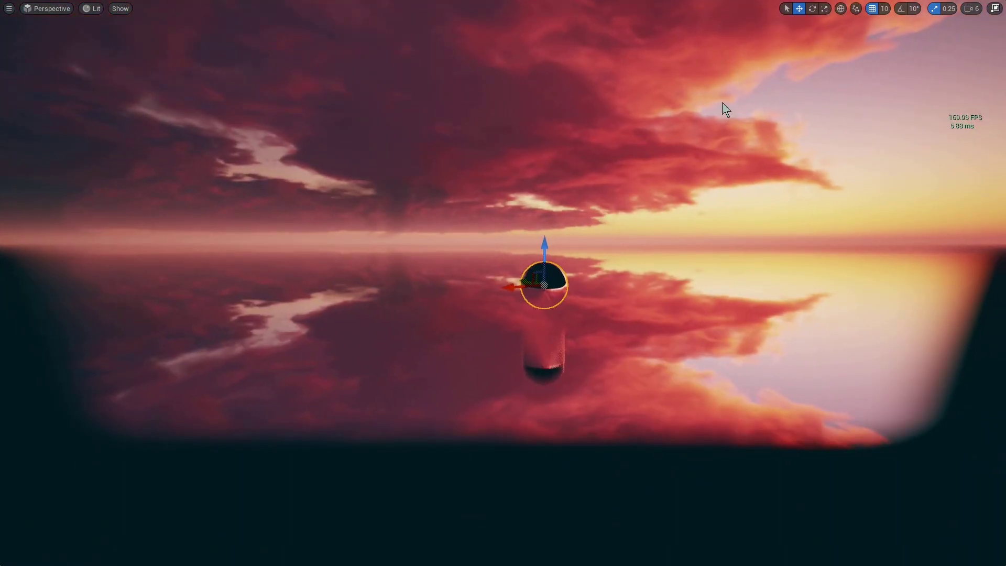
{"action": "left_click", "coordinate": [981, 9]}
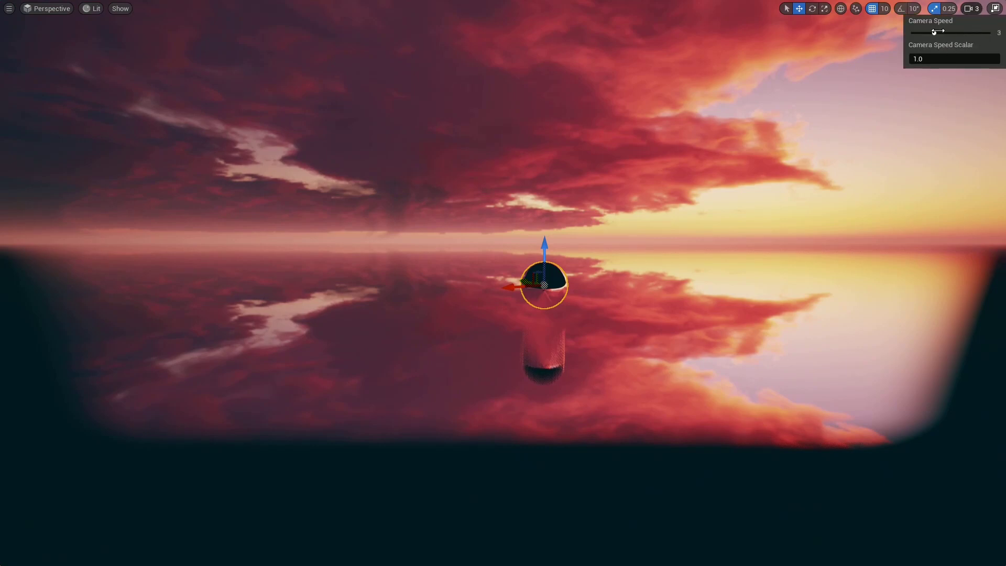
{"action": "mouse_move", "coordinate": [602, 400]}
{"action": "right_mouse_down"}
{"action": "mouse_move", "coordinate": [604, 352]}
{"action": "mouse_move", "coordinate": [619, 387]}
{"action": "mouse_move", "coordinate": [602, 407]}
{"action": "right_mouse_up"}
{"action": "key", "text": "F11"}
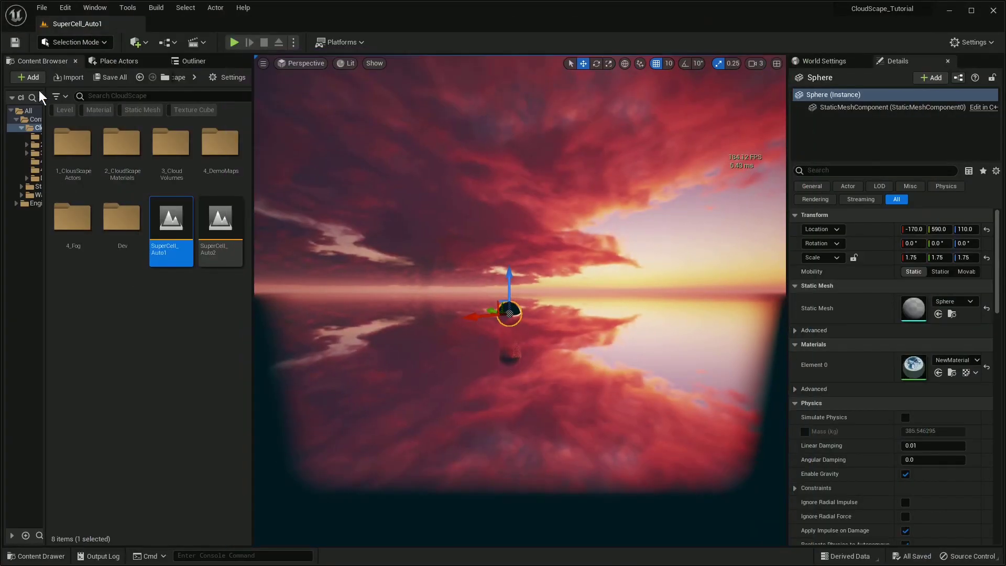
- Show the Outliner, and toggle Real Time Capture off and back on for the SkyLight
{"action": "left_click", "coordinate": [191, 62]}
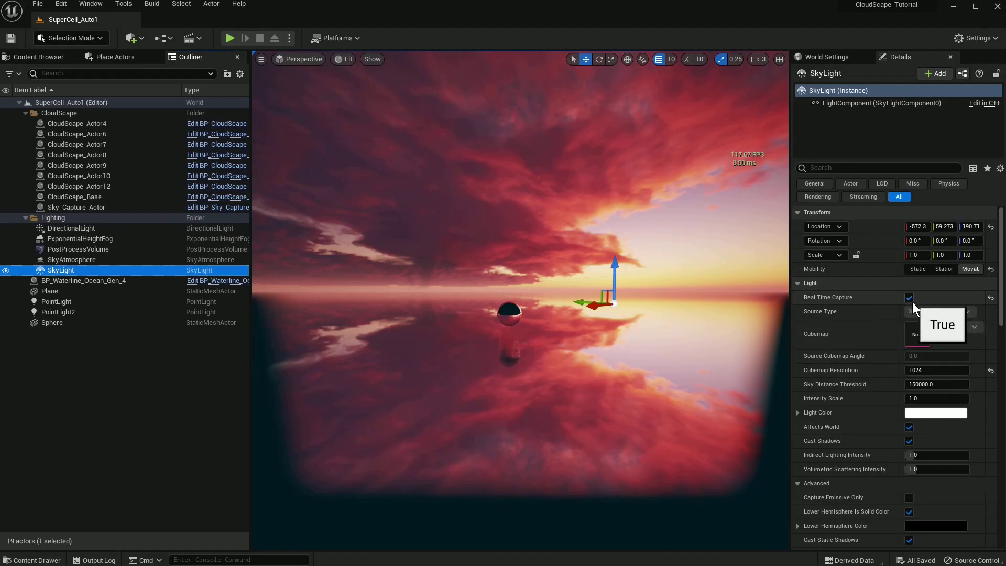
{"action": "left_click", "coordinate": [909, 299]}
{"action": "left_click", "coordinate": [911, 299]}
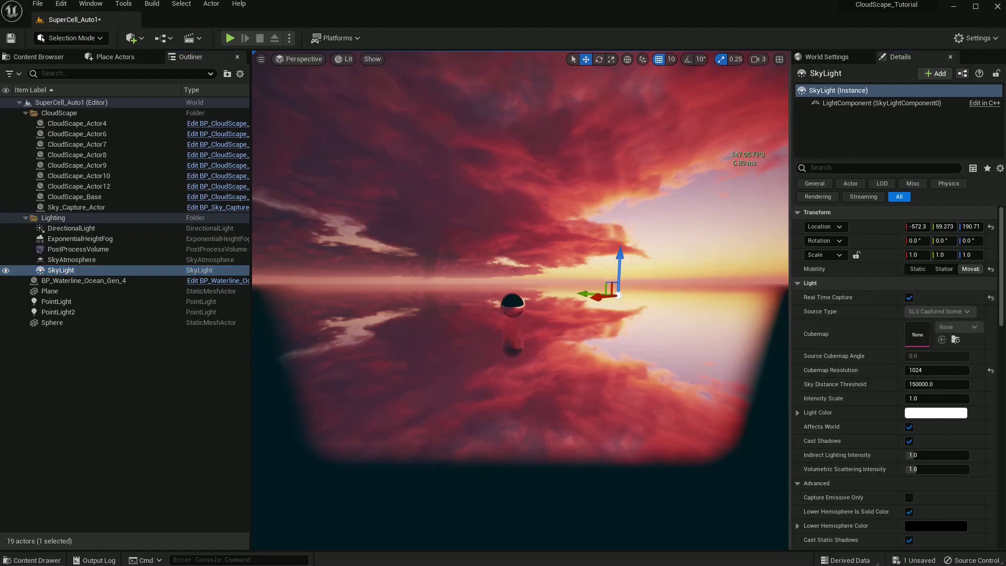
{"action": "right_click_drag", "start_coordinate": [520, 300], "coordinate": [516, 283]}
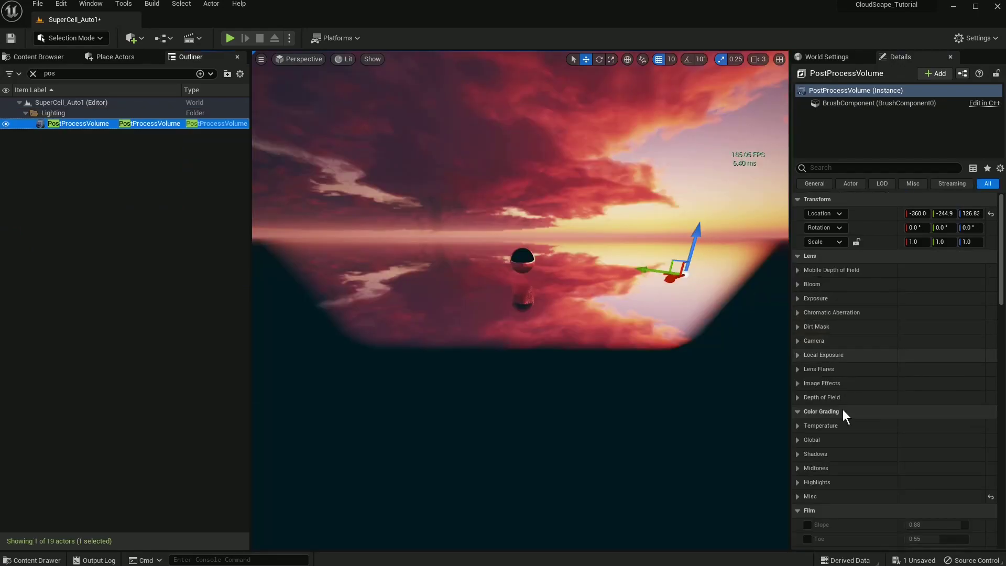
- Filter the PostProcessVolume's properties by "refl" and set the Reflections Method to Lumen
{"action": "left_click", "coordinate": [820, 170]}
{"action": "type", "text": "refl"}
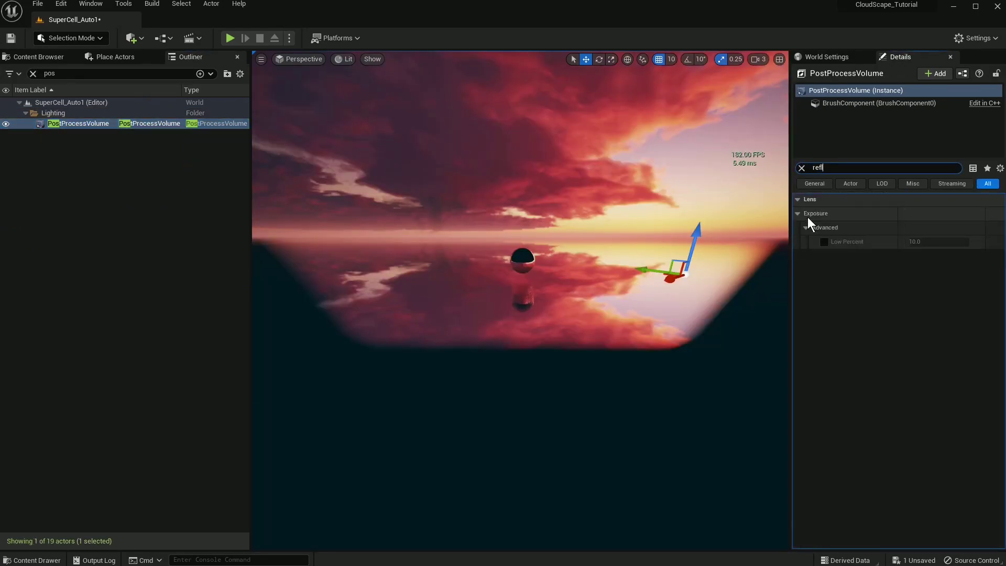
{"action": "left_click", "coordinate": [944, 214]}
{"action": "left_click", "coordinate": [939, 244]}
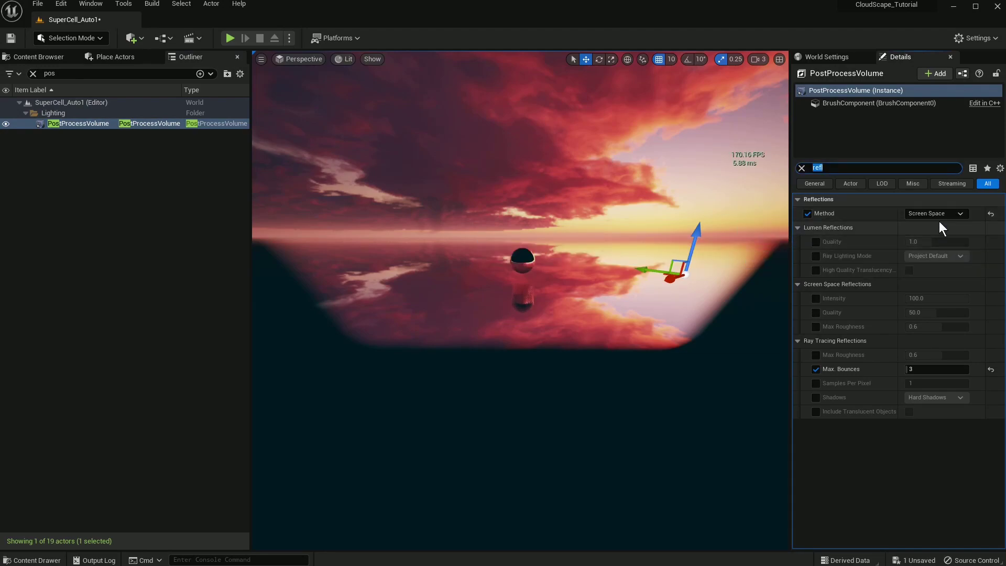
{"action": "left_click", "coordinate": [940, 216]}
{"action": "left_click", "coordinate": [938, 233]}
{"action": "mouse_move", "coordinate": [730, 283]}
{"action": "right_mouse_down"}
{"action": "mouse_move", "coordinate": [742, 393]}
{"action": "mouse_move", "coordinate": [734, 252]}
{"action": "mouse_move", "coordinate": [630, 283]}
{"action": "mouse_move", "coordinate": [721, 286]}
{"action": "right_mouse_up"}
{"action": "right_click_drag", "start_coordinate": [572, 275], "coordinate": [572, 231]}
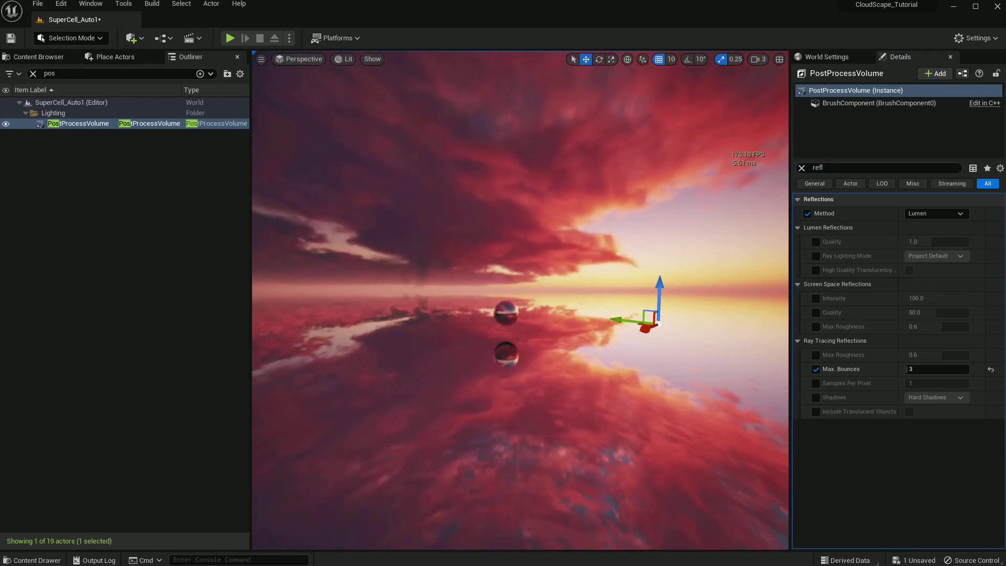
- Select the CloudScape_Base actor in the viewport, clear its property filter and hide the editor icons
{"action": "key", "text": "g"}
{"action": "left_click", "coordinate": [578, 303]}
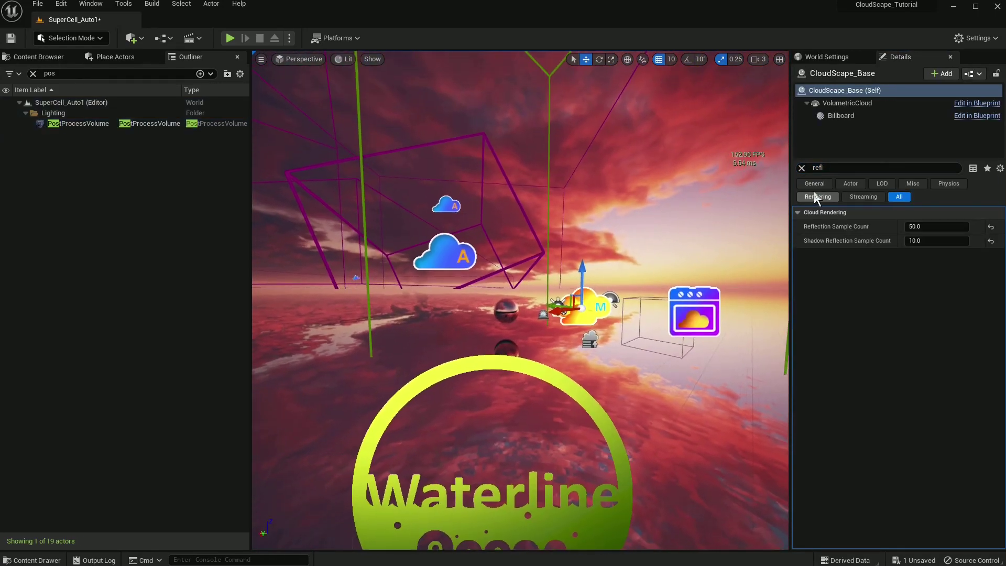
{"action": "left_click", "coordinate": [802, 167]}
{"action": "right_click_drag", "start_coordinate": [614, 223], "coordinate": [614, 233]}
{"action": "key", "text": "g"}
{"action": "key", "text": "g"}
{"action": "key", "text": "g"}
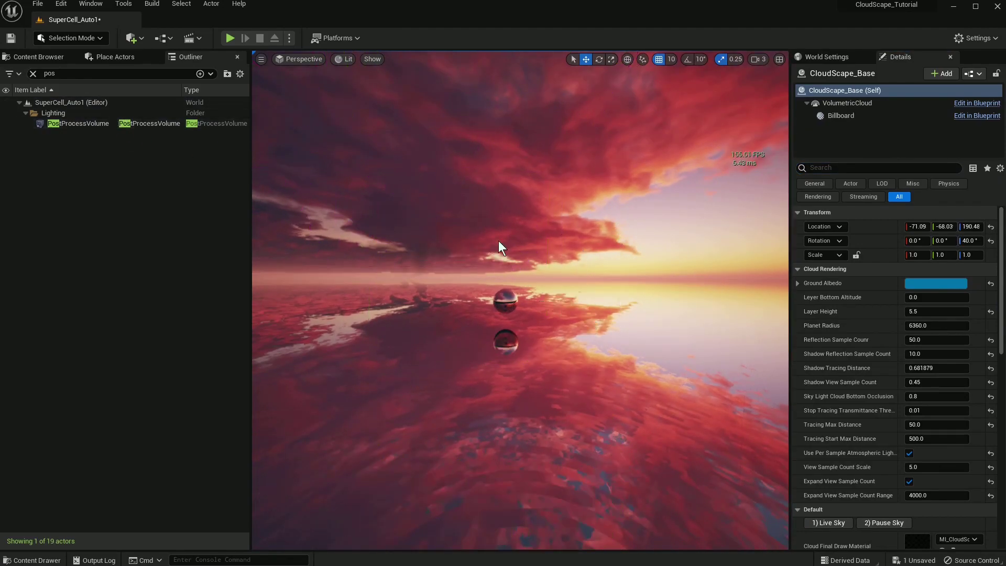
- Examine the cloud reflections on the sphere and the water surface from several angles, including in full-screen view
{"action": "right_click_drag", "start_coordinate": [602, 270], "coordinate": [613, 262]}
{"action": "key", "text": "F11"}
{"action": "mouse_move", "coordinate": [723, 319]}
{"action": "right_mouse_down"}
{"action": "mouse_move", "coordinate": [725, 358]}
{"action": "mouse_move", "coordinate": [732, 300]}
{"action": "mouse_move", "coordinate": [619, 287]}
{"action": "mouse_move", "coordinate": [730, 319]}
{"action": "mouse_move", "coordinate": [722, 314]}
{"action": "right_mouse_up"}
{"action": "key", "text": "w"}
{"action": "key", "text": "a"}
{"action": "key", "text": "w"}
{"action": "key", "text": "F11"}
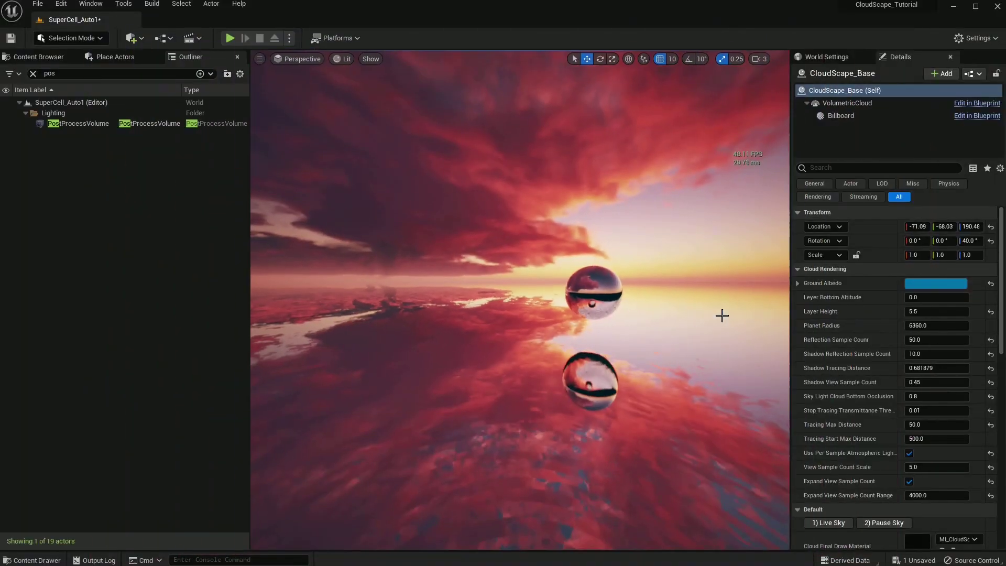
{"action": "right_click_drag", "start_coordinate": [661, 317], "coordinate": [701, 321]}
{"action": "key", "text": "g"}
{"action": "key", "text": "f"}
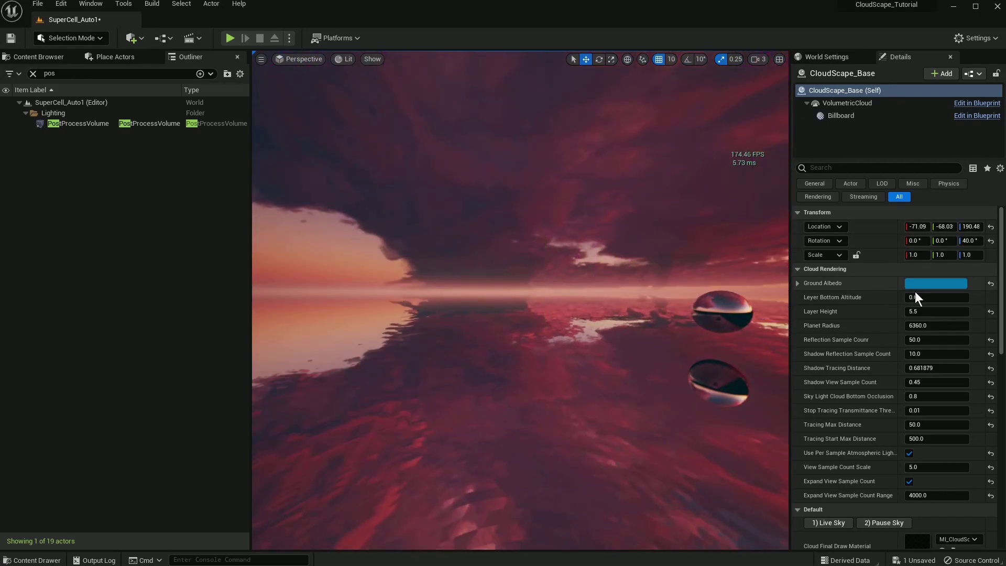
- Set the Layer Bottom Altitude of CloudScape_Base to 0.15
{"action": "mouse_move", "coordinate": [917, 297]}
{"action": "left_mouse_down"}
{"action": "mouse_move", "coordinate": [943, 296]}
{"action": "mouse_move", "coordinate": [914, 297]}
{"action": "mouse_move", "coordinate": [929, 297]}
{"action": "left_mouse_up"}
{"action": "key", "text": "ctrl+z"}
{"action": "left_click", "coordinate": [926, 297]}
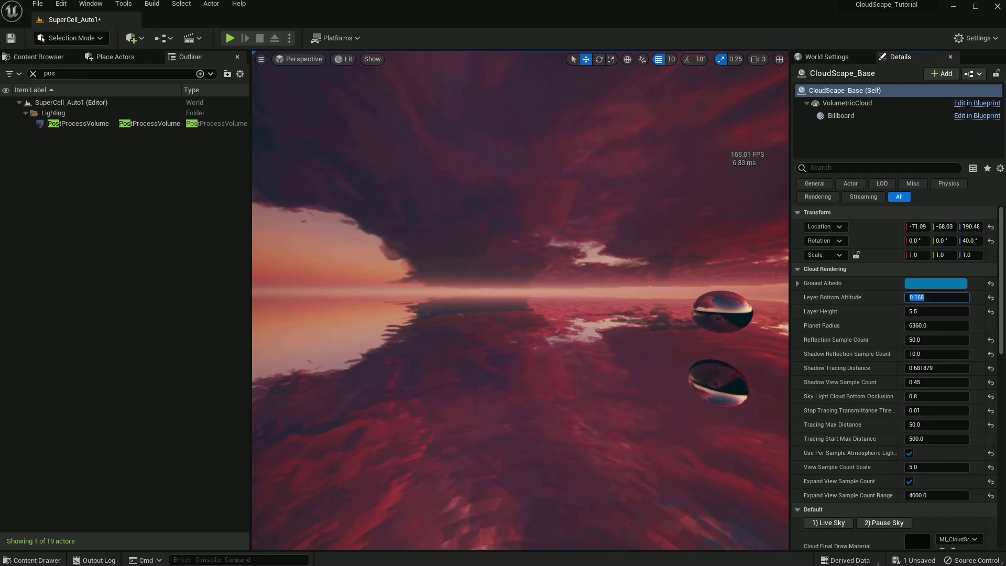
{"action": "type", "text": "0.15"}
{"action": "key", "text": "ctrl+a"}
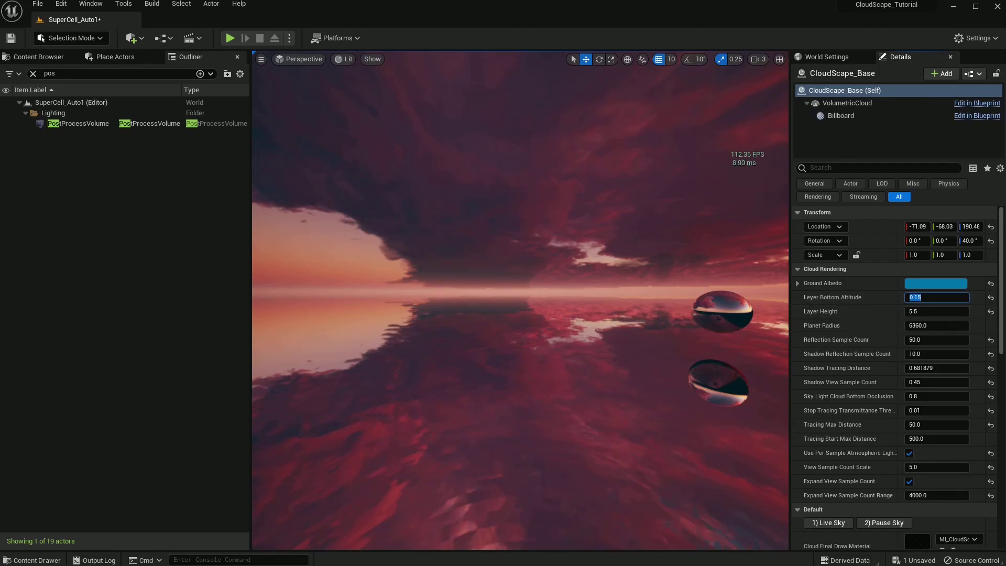
{"action": "key", "text": "Return"}
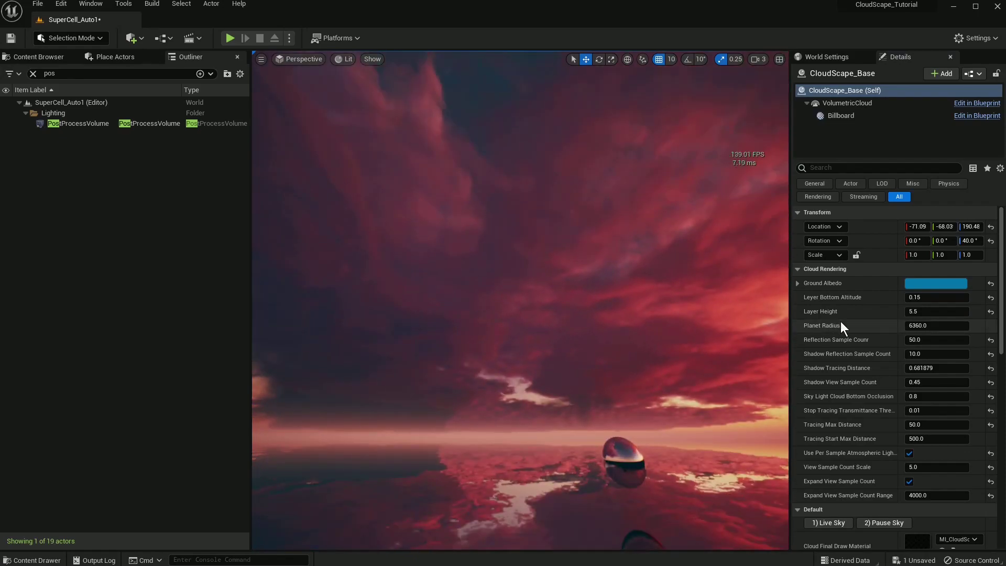
- Compare Layer Height values of 4.5 and 5 for the clouds, and keep 4.5
{"action": "mouse_move", "coordinate": [929, 316]}
{"action": "left_mouse_down"}
{"action": "mouse_move", "coordinate": [898, 316]}
{"action": "mouse_move", "coordinate": [965, 316]}
{"action": "mouse_move", "coordinate": [925, 312]}
{"action": "left_mouse_up"}
{"action": "left_click", "coordinate": [939, 313]}
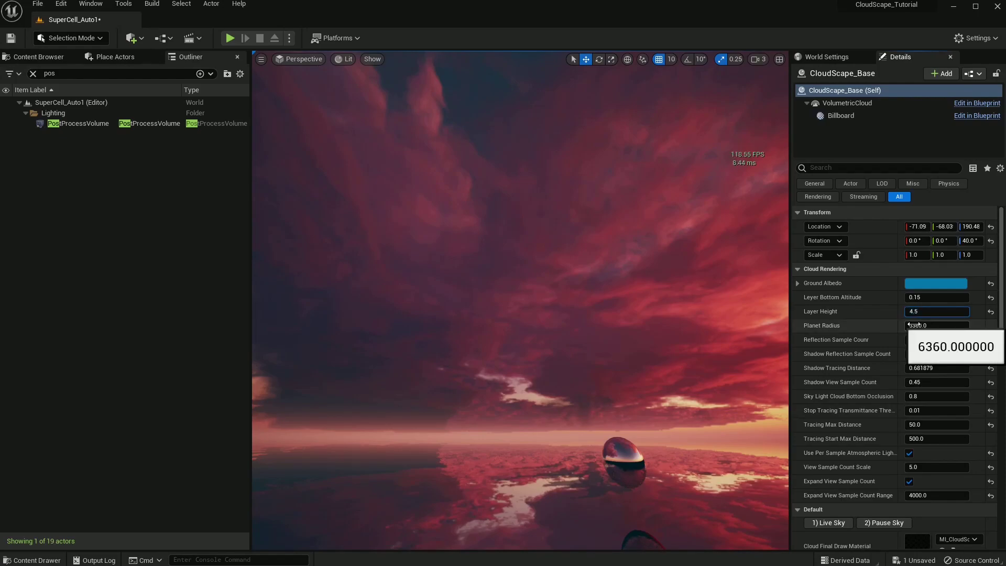
{"action": "key", "text": "Return"}
{"action": "right_click_drag", "start_coordinate": [692, 220], "coordinate": [764, 229]}
{"action": "left_click", "coordinate": [930, 313]}
{"action": "type", "text": "5"}
{"action": "key", "text": "Return"}
{"action": "type", "text": "4.5"}
{"action": "key", "text": "Return"}
{"action": "right_click_drag", "start_coordinate": [679, 269], "coordinate": [635, 309]}
- Set the Reflection Sample Count to 5 and the Shadow Reflection Sample Count to 1
{"action": "left_click_drag", "start_coordinate": [926, 342], "coordinate": [932, 338]}
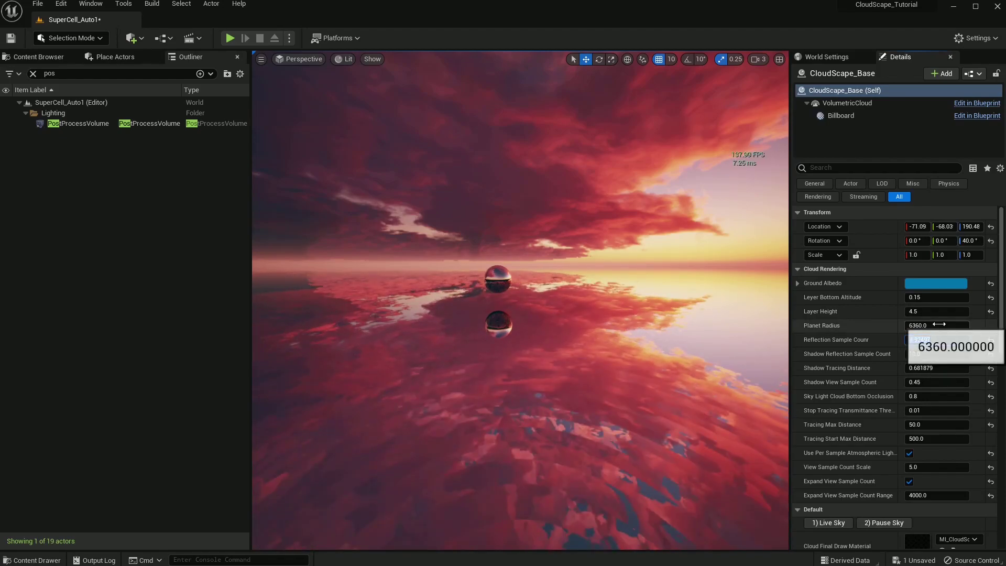
{"action": "right_click_drag", "start_coordinate": [637, 270], "coordinate": [631, 270]}
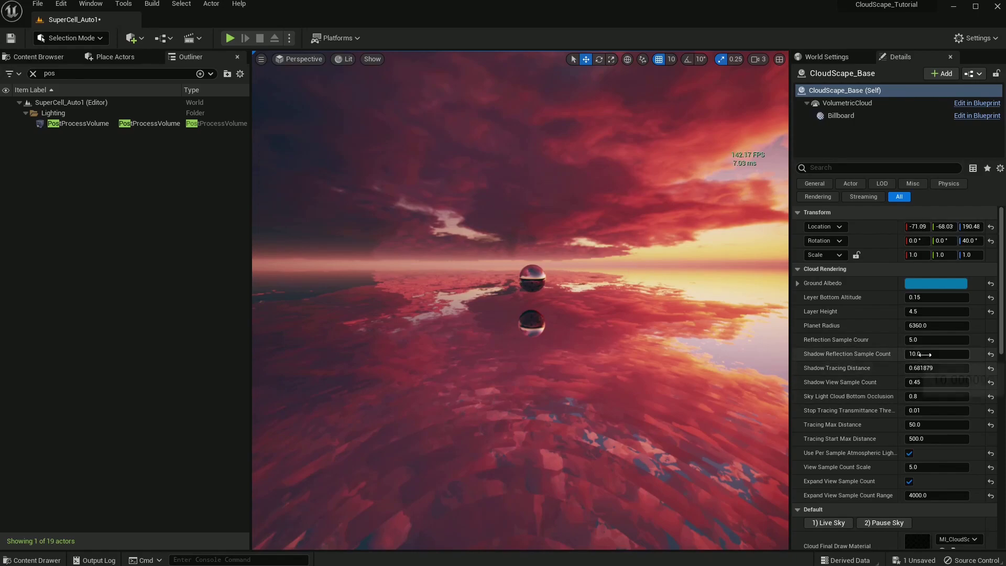
{"action": "right_click_drag", "start_coordinate": [687, 337], "coordinate": [687, 337]}
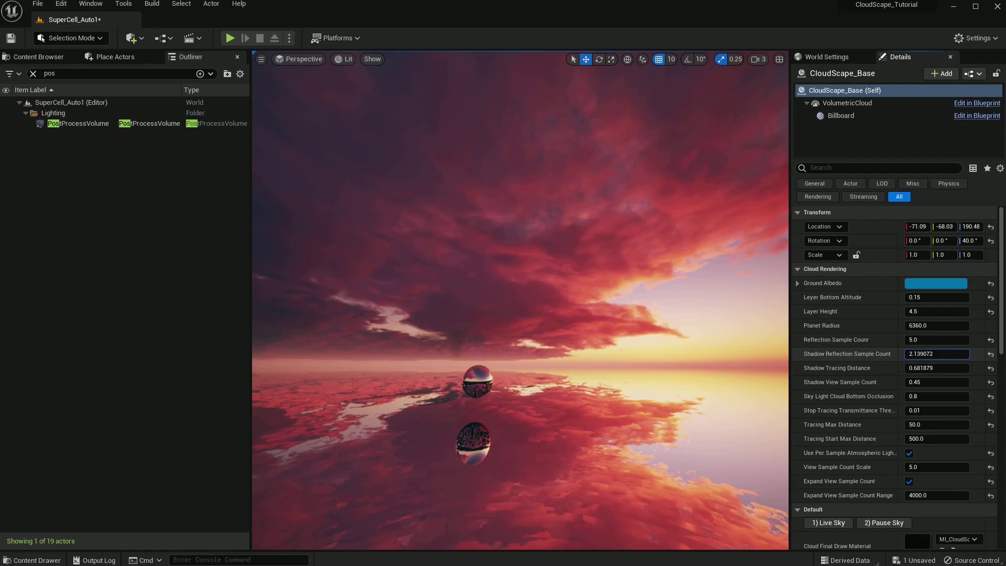
{"action": "mouse_move", "coordinate": [936, 351]}
{"action": "left_mouse_down"}
{"action": "mouse_move", "coordinate": [924, 353]}
{"action": "mouse_move", "coordinate": [939, 353]}
{"action": "left_mouse_up"}
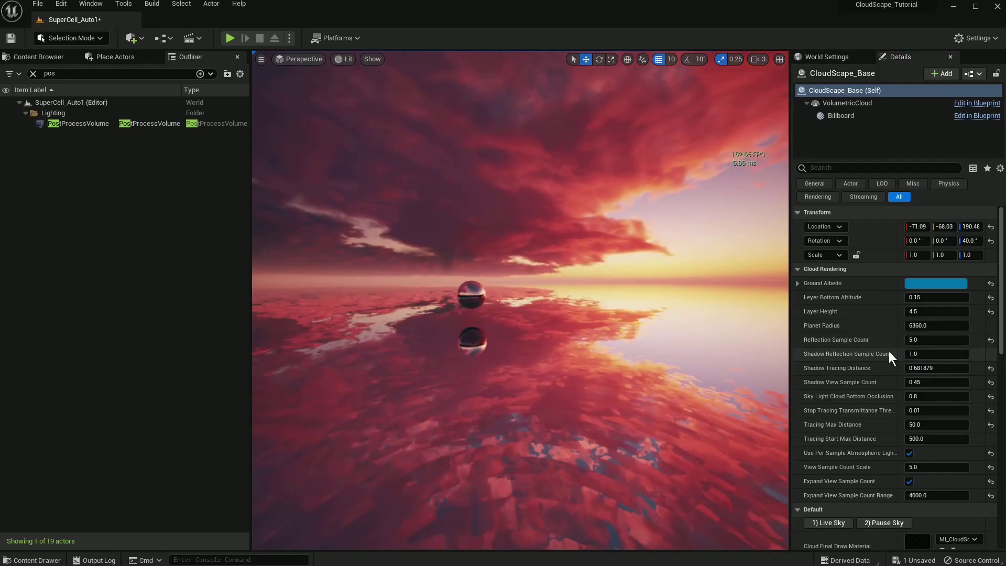
- Try a Shadow Tracing Distance of 0.5, and set it to 0.6
{"action": "left_click_drag", "start_coordinate": [939, 340], "coordinate": [947, 369]}
{"action": "type", "text": "0.5"}
{"action": "key", "text": "Return"}
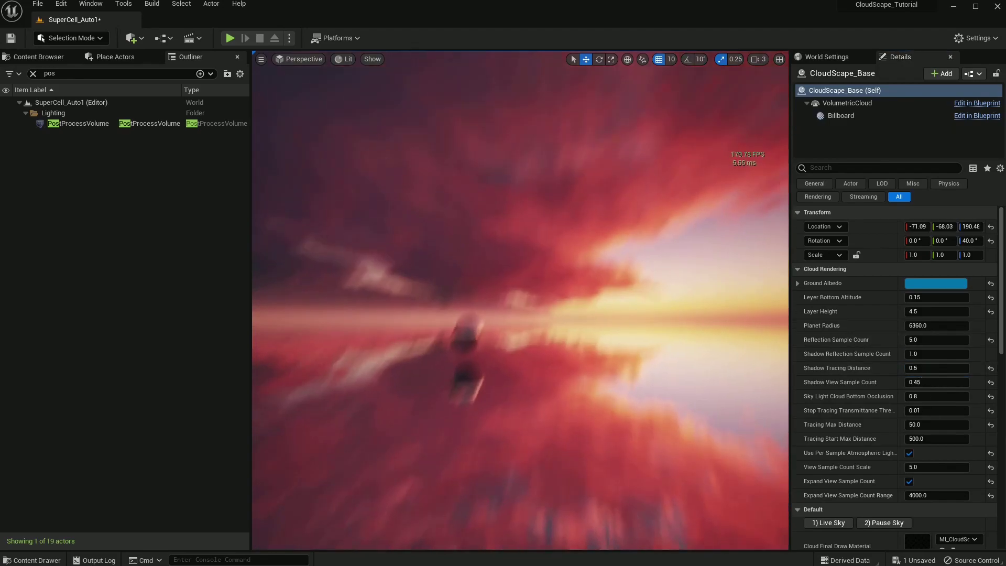
{"action": "left_click", "coordinate": [949, 370]}
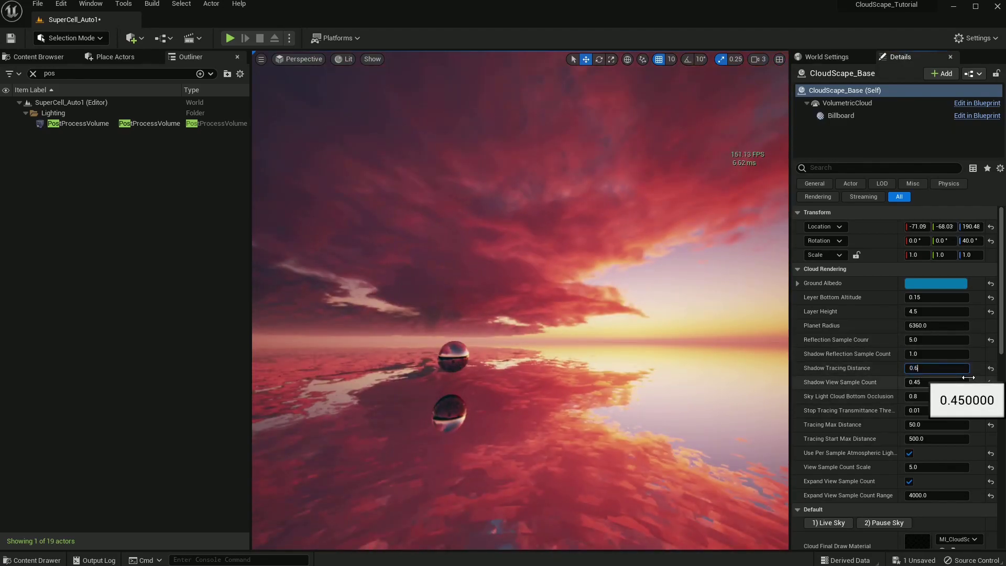
{"action": "type", "text": "0.6"}
{"action": "key", "text": "Return"}
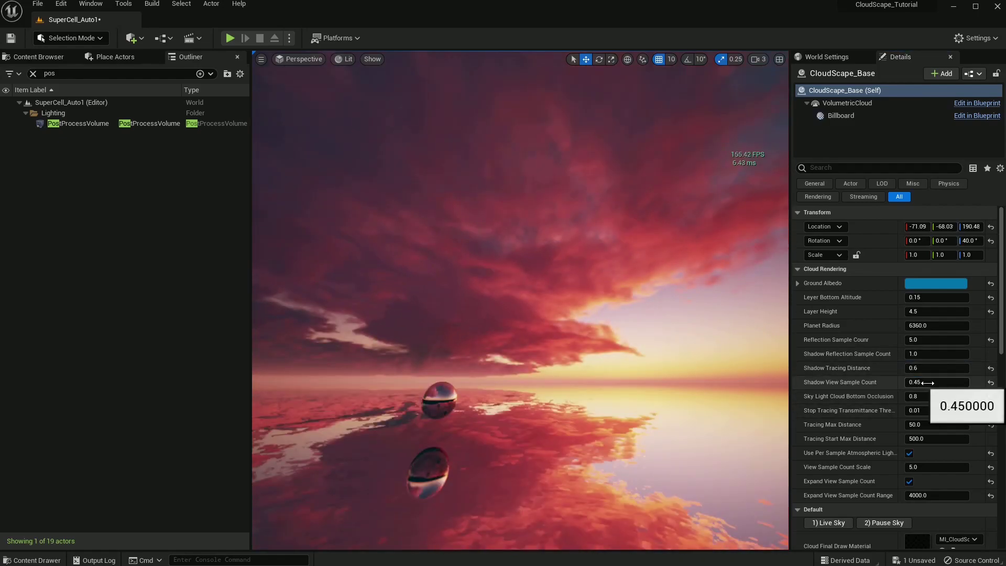
- Set the clouds' Shadow View Sample Count to 0.3
{"action": "left_click", "coordinate": [929, 383]}
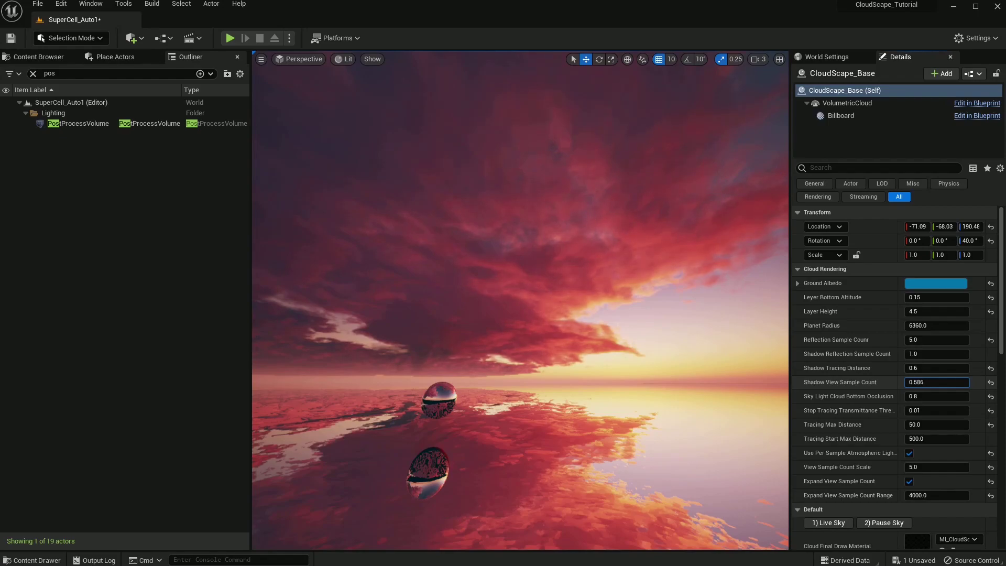
{"action": "mouse_move", "coordinate": [929, 384]}
{"action": "left_mouse_down"}
{"action": "mouse_move", "coordinate": [911, 383]}
{"action": "mouse_move", "coordinate": [938, 383]}
{"action": "left_mouse_up"}
{"action": "type", "text": "0.2"}
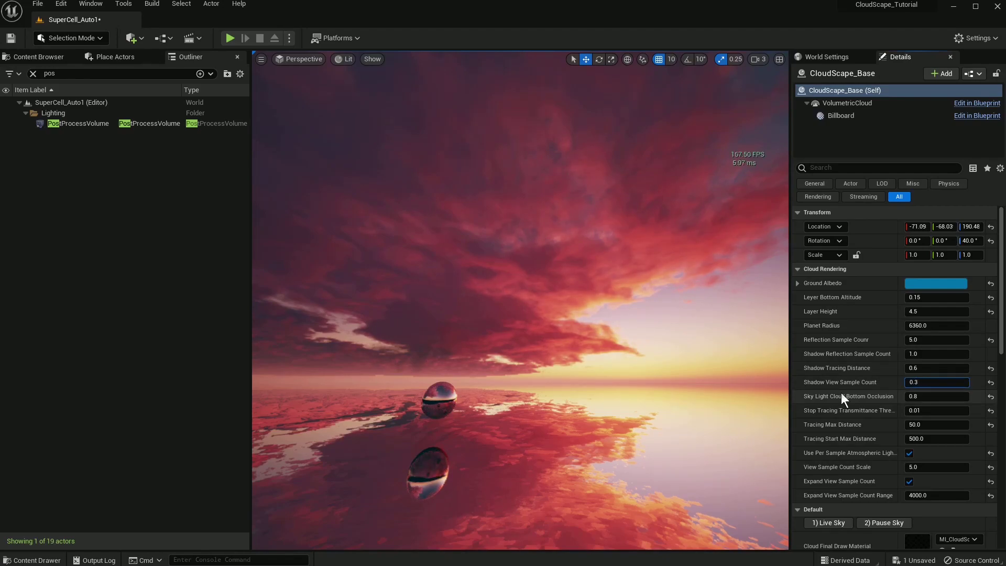
{"action": "key", "text": "Return"}
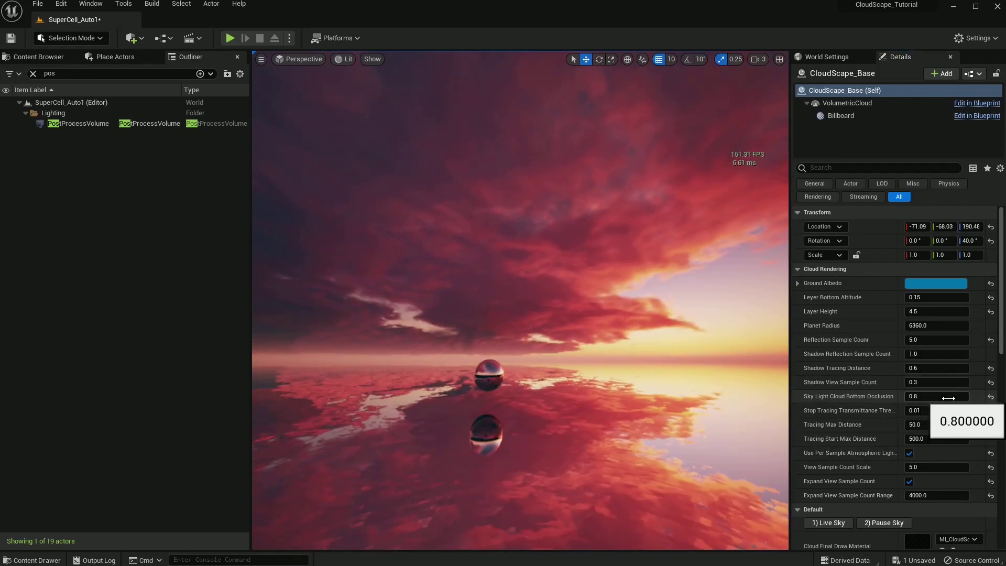
- Try a Sky Light Cloud Bottom Occlusion of about 0.85 and undo the change
{"action": "mouse_move", "coordinate": [948, 394]}
{"action": "left_mouse_down"}
{"action": "mouse_move", "coordinate": [964, 395]}
{"action": "mouse_move", "coordinate": [946, 399]}
{"action": "left_mouse_up"}
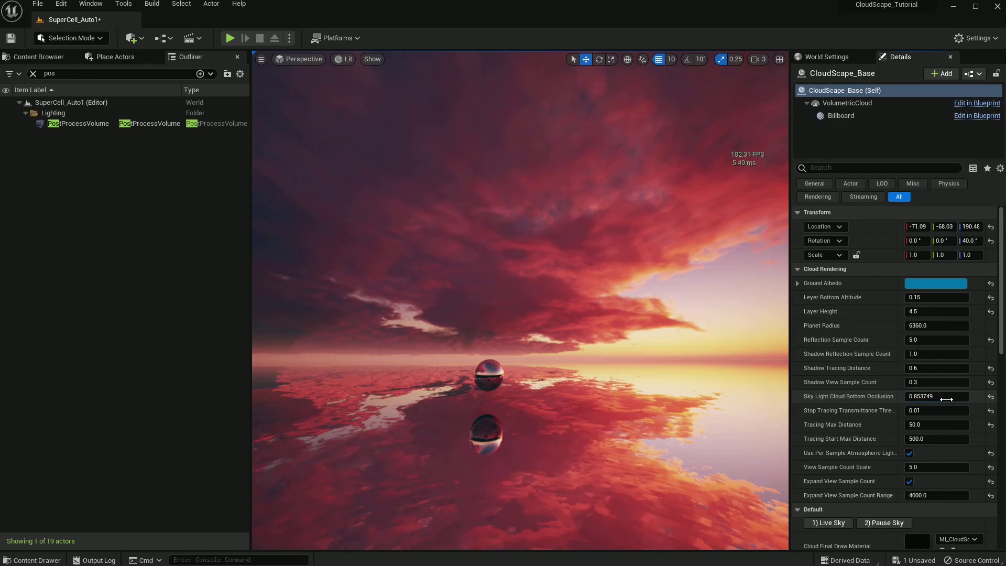
{"action": "key", "text": "ctrl+z"}
{"action": "key", "text": "ctrl+z"}
{"action": "key", "text": "ctrl+z"}
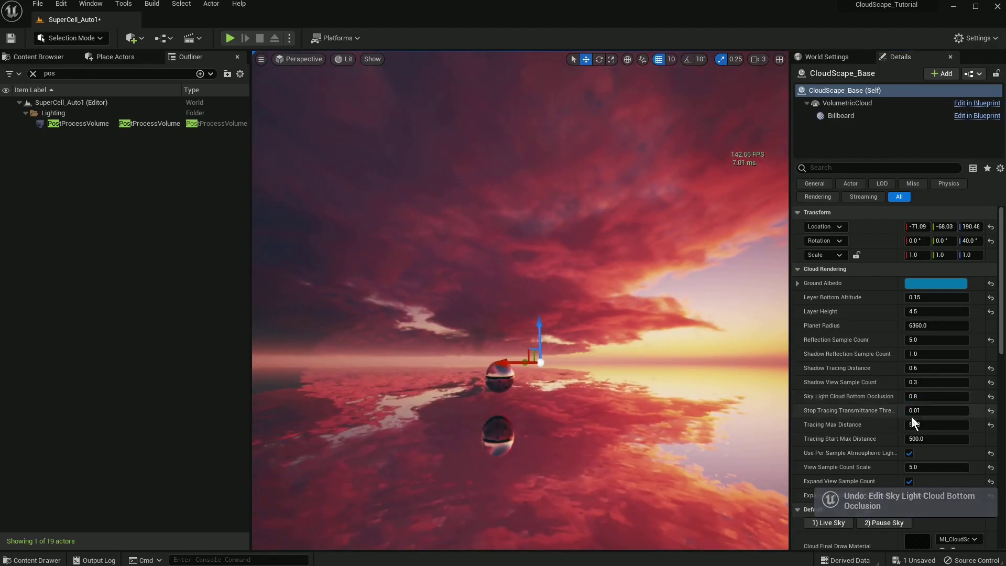
- Try a Stop Tracing Transmittance Threshold of 0.05, and set it to 0.1
{"action": "left_click", "coordinate": [959, 411]}
{"action": "left_click", "coordinate": [922, 413]}
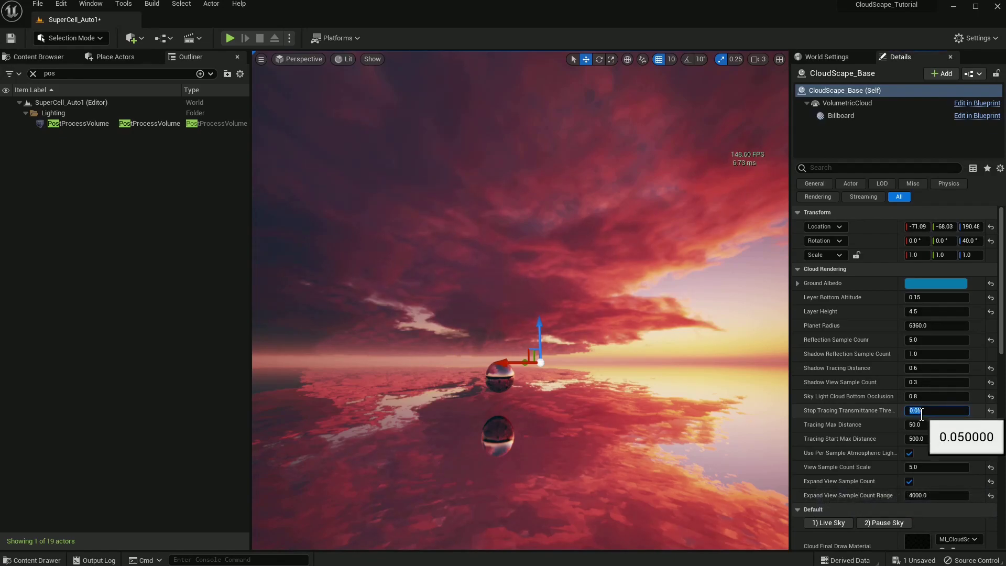
{"action": "type", "text": ".1"}
{"action": "key", "text": "Return"}
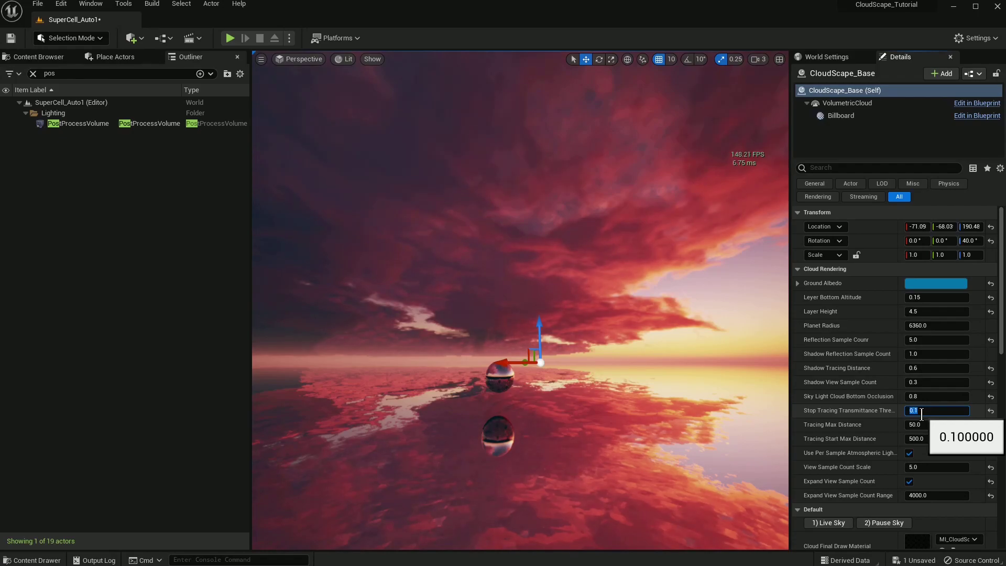
{"action": "right_click_drag", "start_coordinate": [530, 326], "coordinate": [544, 290]}
{"action": "right_click_drag", "start_coordinate": [683, 326], "coordinate": [735, 326]}
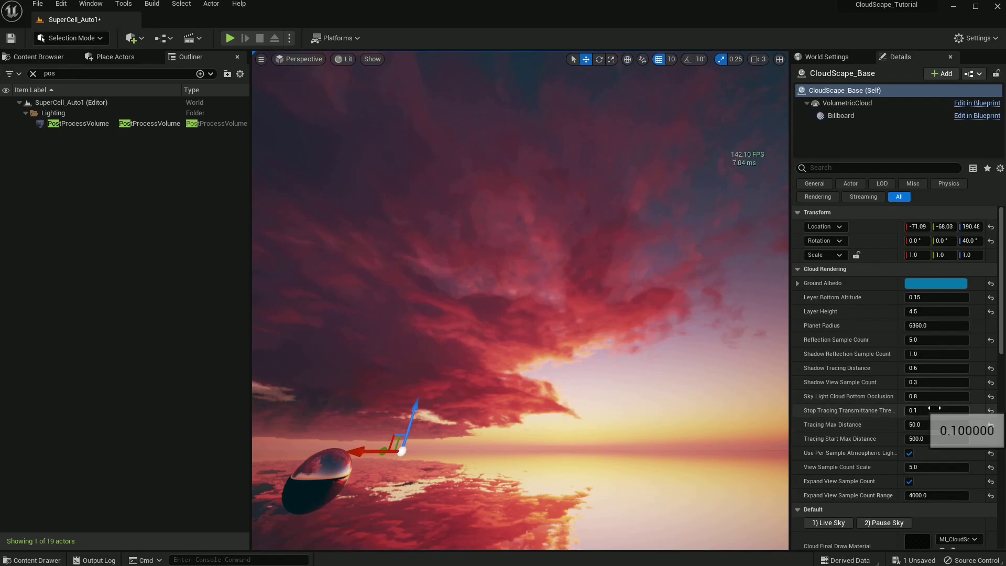
- Try Stop Tracing Transmittance Threshold values of 0.5, 0.3 and 0.2, and set it back to 0.1
{"action": "left_click", "coordinate": [954, 412]}
{"action": "key", "text": "BackSpace"}
{"action": "type", "text": "5"}
{"action": "key", "text": "Return"}
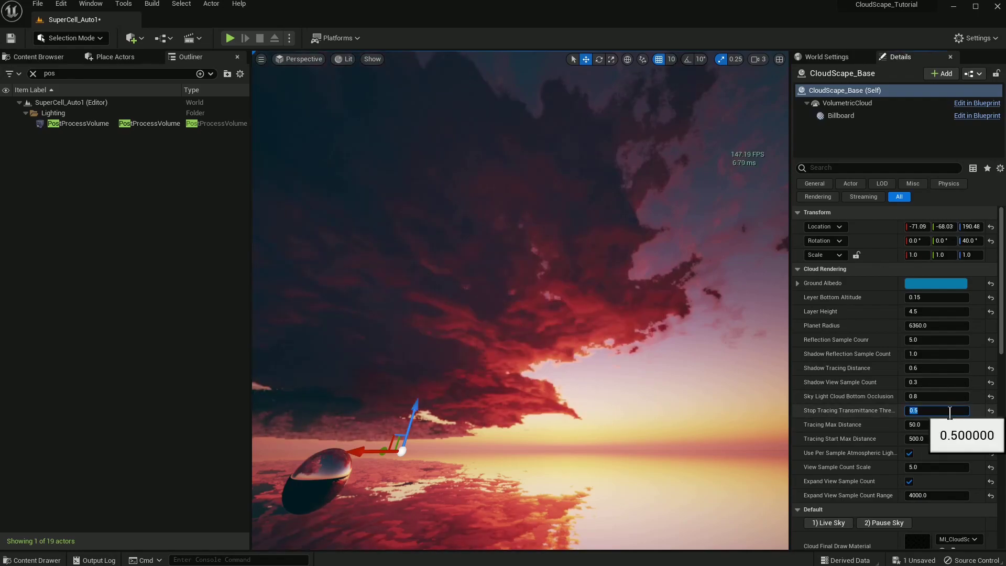
{"action": "type", "text": "0.3"}
{"action": "key", "text": "Return"}
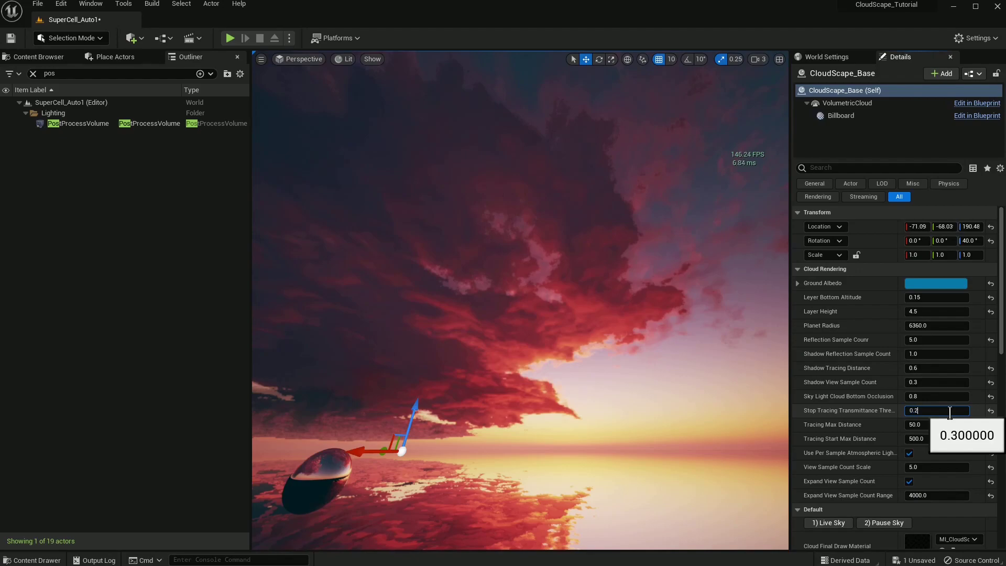
{"action": "key", "text": "Return"}
{"action": "key", "text": "Return"}
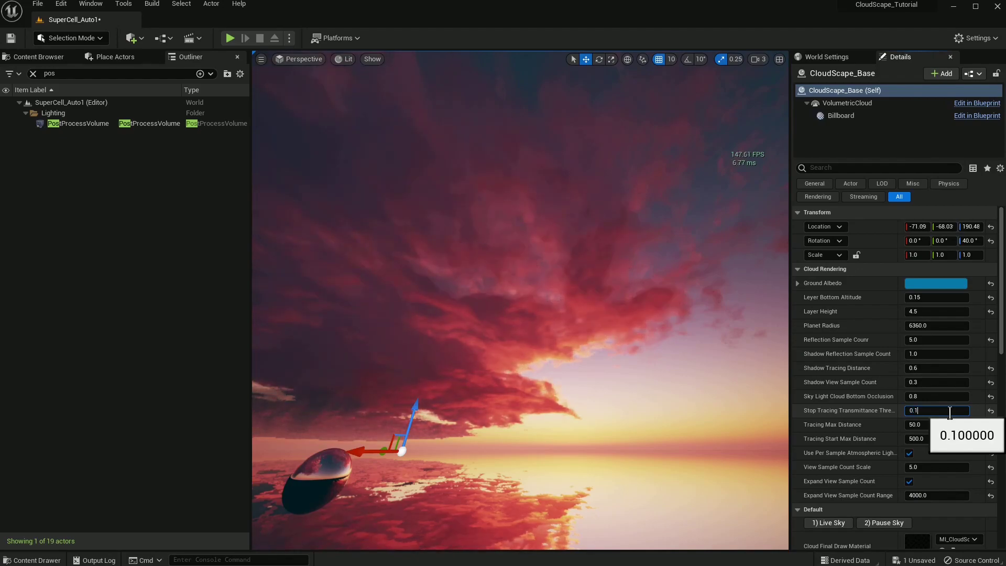
{"action": "type", "text": "5"}
{"action": "key", "text": "Return"}
{"action": "right_click_drag", "start_coordinate": [571, 304], "coordinate": [542, 313]}
{"action": "right_click_drag", "start_coordinate": [744, 367], "coordinate": [780, 322]}
- Try a different Sky Light Cloud Bottom Occlusion, and set it back to 0.8
{"action": "mouse_move", "coordinate": [944, 397]}
{"action": "left_mouse_down"}
{"action": "mouse_move", "coordinate": [931, 397]}
{"action": "mouse_move", "coordinate": [959, 396]}
{"action": "mouse_move", "coordinate": [874, 411]}
{"action": "left_mouse_up"}
{"action": "type", "text": "0.8"}
{"action": "key", "text": "Return"}
{"action": "mouse_move", "coordinate": [707, 373]}
{"action": "right_mouse_down"}
{"action": "mouse_move", "coordinate": [676, 394]}
{"action": "mouse_move", "coordinate": [705, 385]}
{"action": "mouse_move", "coordinate": [700, 400]}
{"action": "right_mouse_up"}
- Try Tracing Max Distance values of 40, 50, 30 and 20 for the clouds
{"action": "mouse_move", "coordinate": [930, 425]}
{"action": "left_mouse_down"}
{"action": "mouse_move", "coordinate": [885, 425]}
{"action": "mouse_move", "coordinate": [927, 425]}
{"action": "mouse_move", "coordinate": [917, 424]}
{"action": "left_mouse_up"}
{"action": "left_click", "coordinate": [939, 424]}
{"action": "type", "text": "40"}
{"action": "key", "text": "Return"}
{"action": "type", "text": "50"}
{"action": "key", "text": "Return"}
{"action": "type", "text": "40"}
{"action": "key", "text": "Return"}
{"action": "type", "text": "30"}
{"action": "key", "text": "Return"}
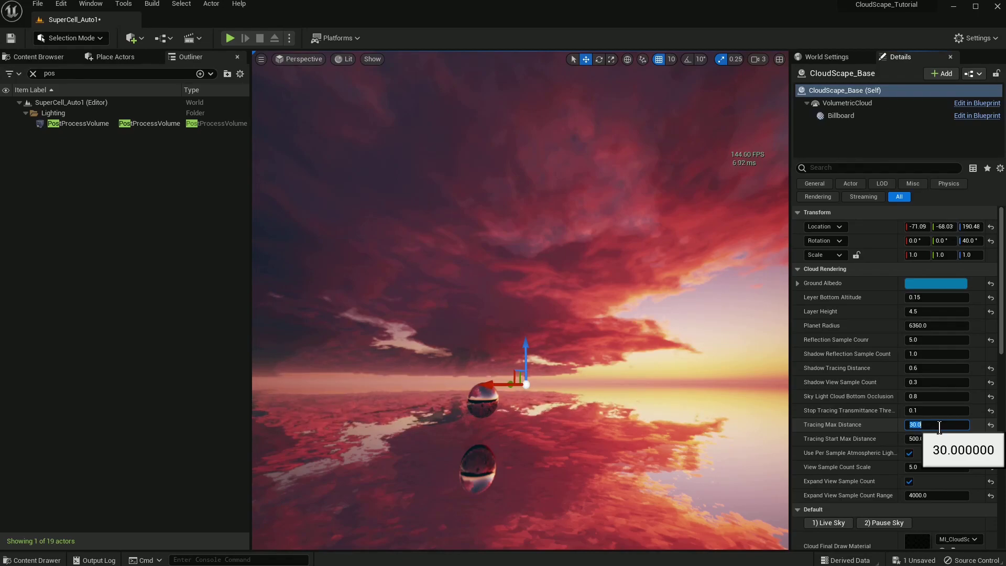
{"action": "type", "text": "20"}
{"action": "key", "text": "Return"}
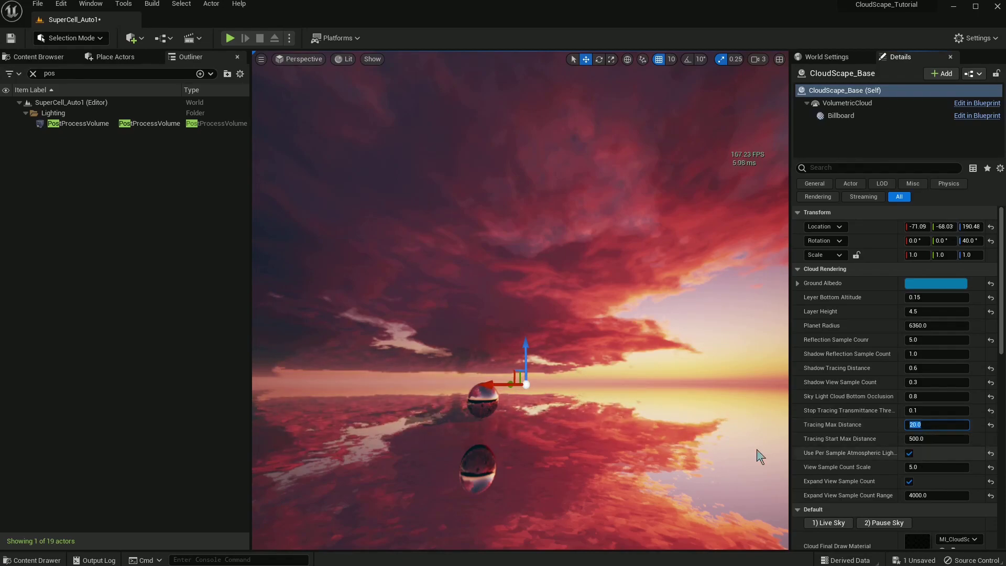
- Compare a Tracing Max Distance of 30 from another view, and set it to 35
{"action": "right_click_drag", "start_coordinate": [515, 292], "coordinate": [472, 262]}
{"action": "left_click", "coordinate": [928, 424]}
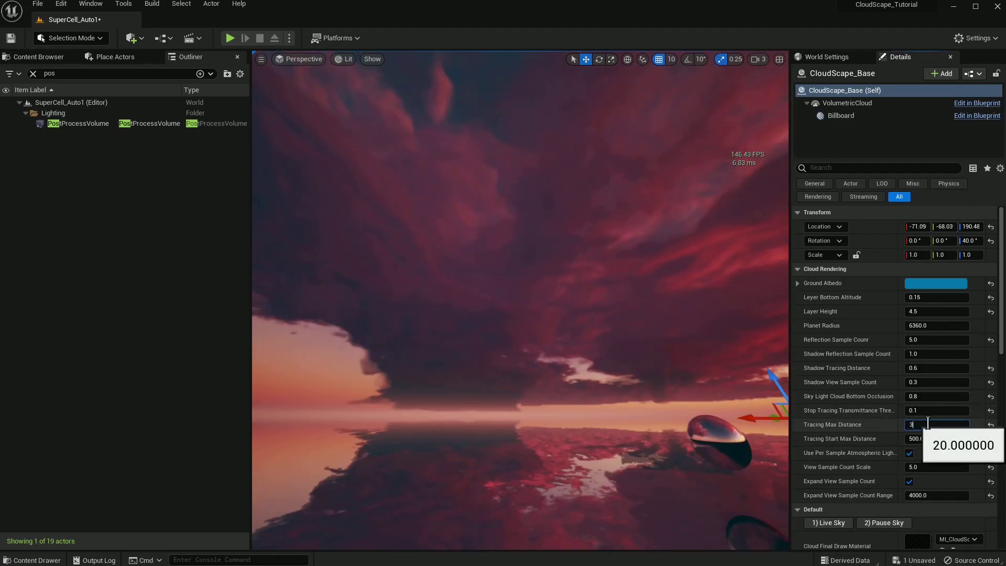
{"action": "type", "text": "30"}
{"action": "key", "text": "Return"}
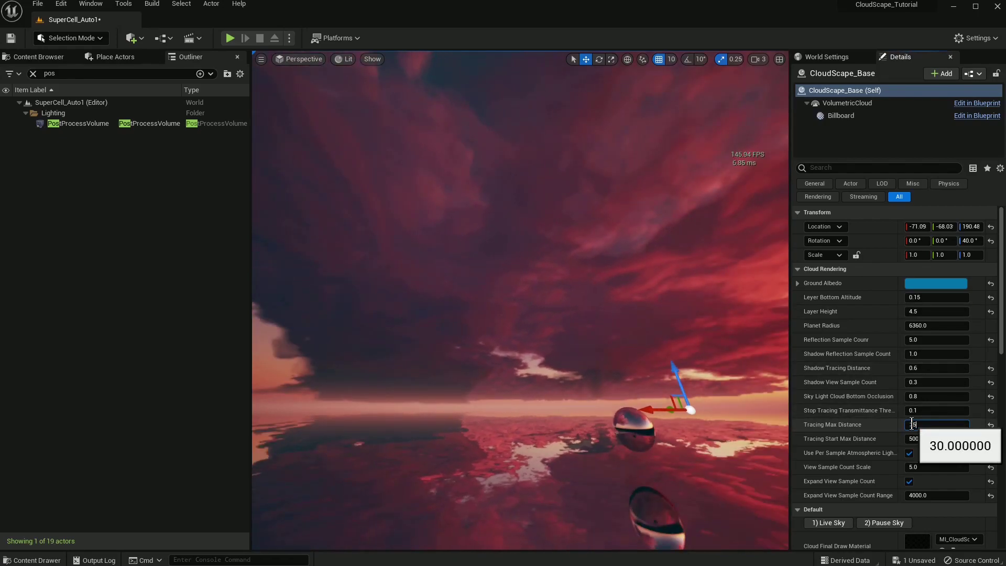
{"action": "type", "text": "35"}
{"action": "key", "text": "Return"}
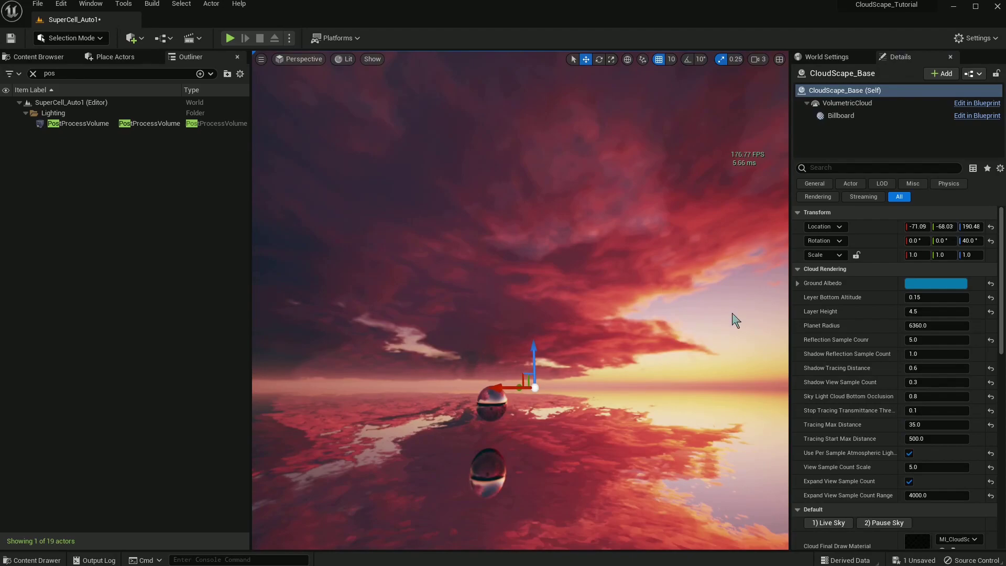
- Try a series of Tracing Start Max Distance values between 0 and 8 for the clouds
{"action": "mouse_move", "coordinate": [933, 444]}
{"action": "left_click", "coordinate": [933, 443]}
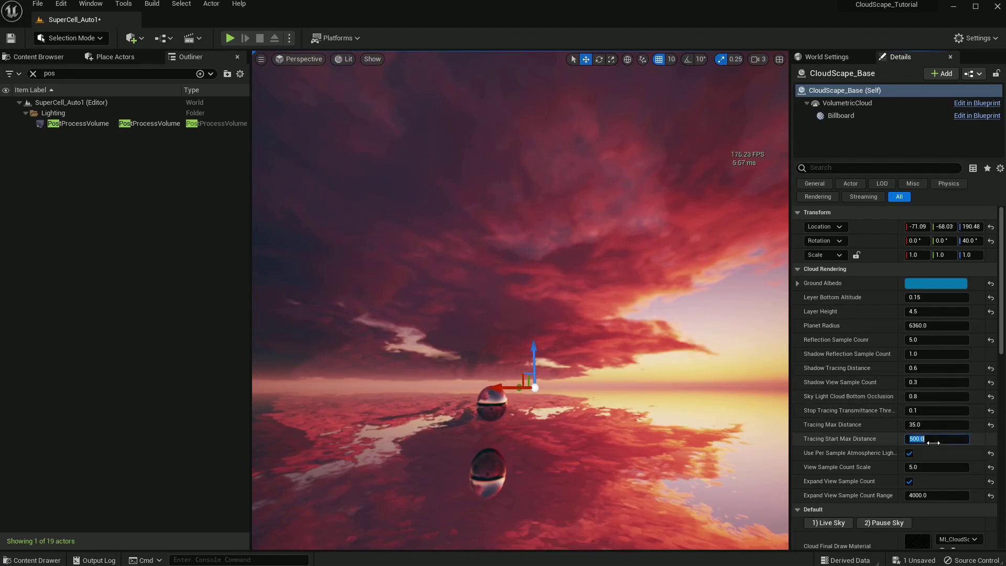
{"action": "type", "text": "0"}
{"action": "key", "text": "Return"}
{"action": "type", "text": "1"}
{"action": "key", "text": "Return"}
{"action": "type", "text": "2"}
{"action": "key", "text": "Return"}
{"action": "type", "text": "3"}
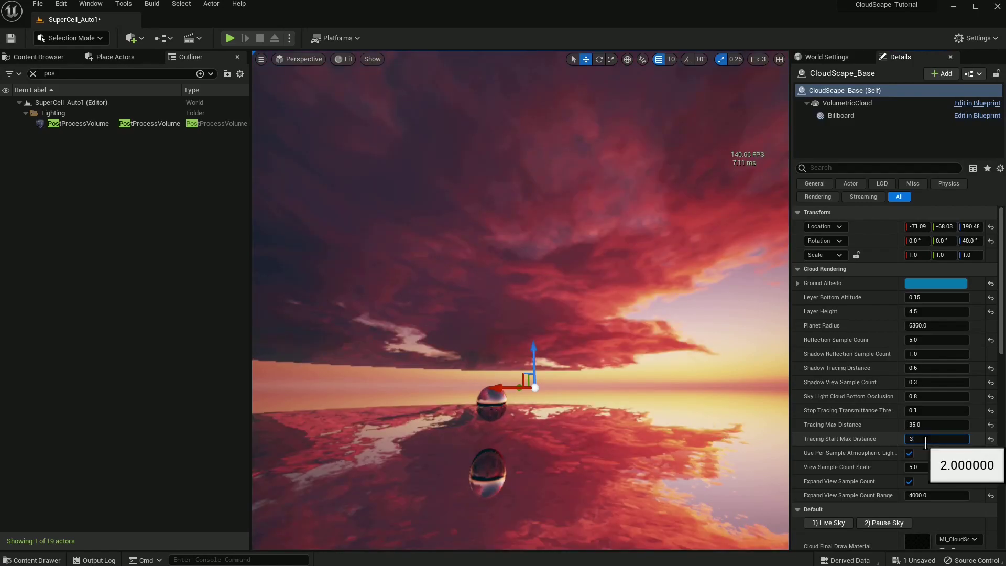
{"action": "key", "text": "Return"}
{"action": "type", "text": "4"}
{"action": "key", "text": "Return"}
{"action": "type", "text": "5"}
{"action": "key", "text": "Return"}
{"action": "type", "text": "8"}
{"action": "key", "text": "Return"}
{"action": "type", "text": "7"}
{"action": "key", "text": "Return"}
{"action": "type", "text": "4"}
{"action": "key", "text": "Return"}
{"action": "type", "text": "5"}
{"action": "key", "text": "Return"}
{"action": "type", "text": "8"}
{"action": "key", "text": "Return"}
{"action": "type", "text": "7"}
{"action": "key", "text": "Return"}
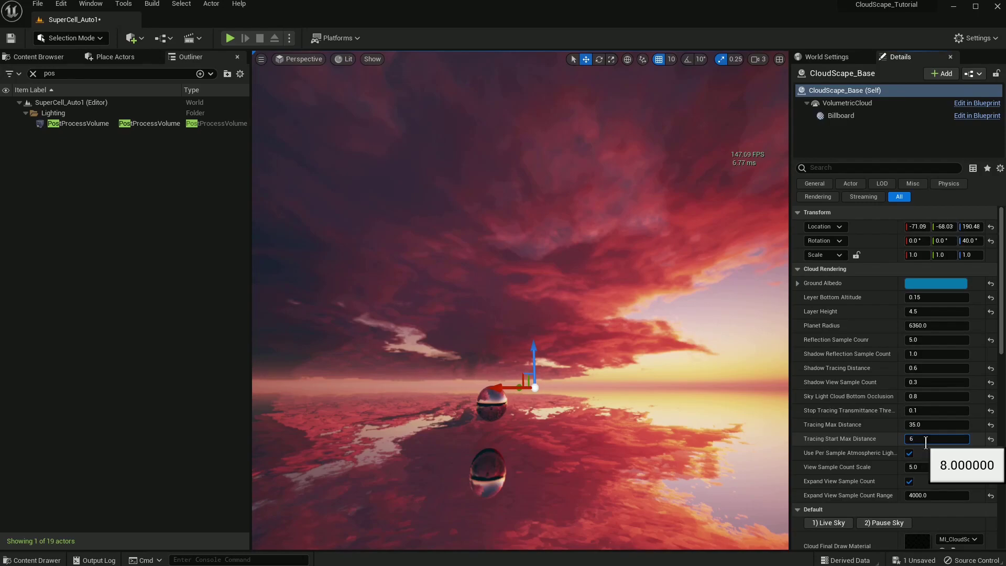
- Compare Tracing Start Max Distances of 5 and 6, set it to 5.5, and hide the transform gizmo in the viewport
{"action": "key", "text": "Return"}
{"action": "type", "text": "5"}
{"action": "key", "text": "Return"}
{"action": "type", "text": "6"}
{"action": "key", "text": "Return"}
{"action": "type", "text": "5.5"}
{"action": "key", "text": "Return"}
{"action": "mouse_move", "coordinate": [762, 291]}
{"action": "right_mouse_down"}
{"action": "mouse_move", "coordinate": [715, 257]}
{"action": "mouse_move", "coordinate": [755, 278]}
{"action": "mouse_move", "coordinate": [703, 278]}
{"action": "mouse_move", "coordinate": [765, 283]}
{"action": "right_mouse_up"}
{"action": "right_click_drag", "start_coordinate": [707, 262], "coordinate": [702, 265]}
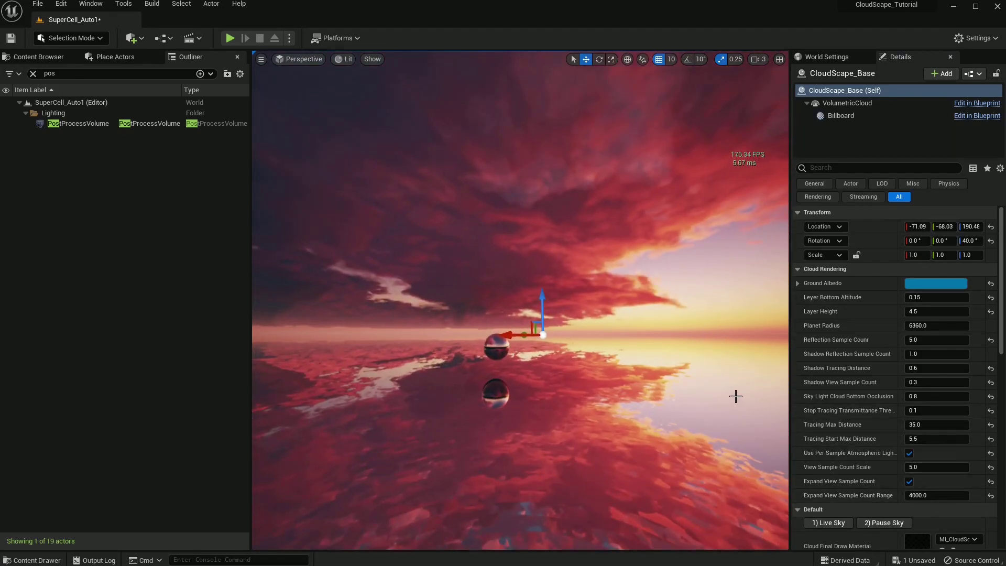
{"action": "mouse_move", "coordinate": [731, 395]}
{"action": "right_mouse_down"}
{"action": "mouse_move", "coordinate": [687, 373]}
{"action": "mouse_move", "coordinate": [666, 417]}
{"action": "right_mouse_up"}
{"action": "key", "text": "g"}
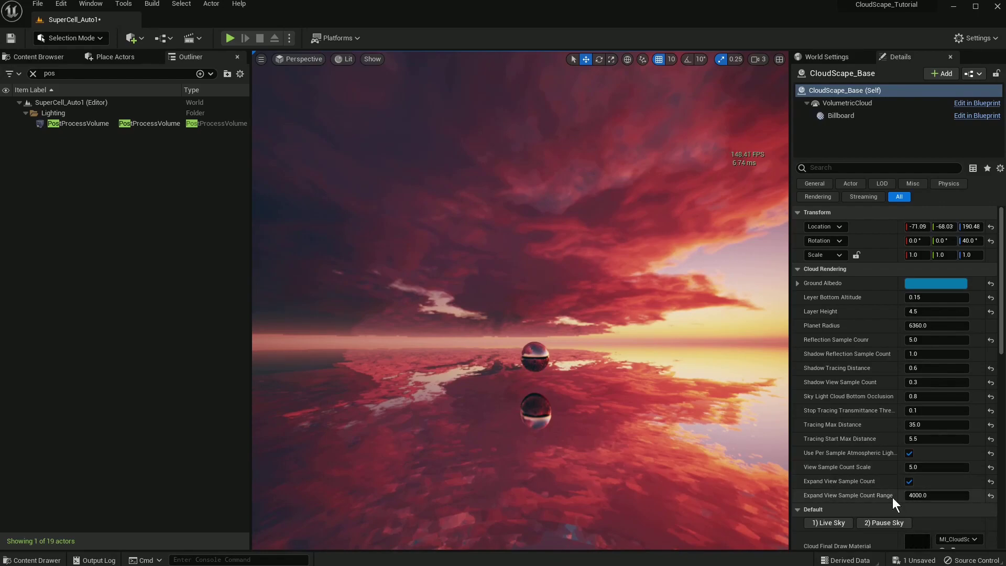
- Turn off Expand View Sample Count, try a View Sample Count Scale of 1, and set it to 2
{"action": "left_click", "coordinate": [909, 482]}
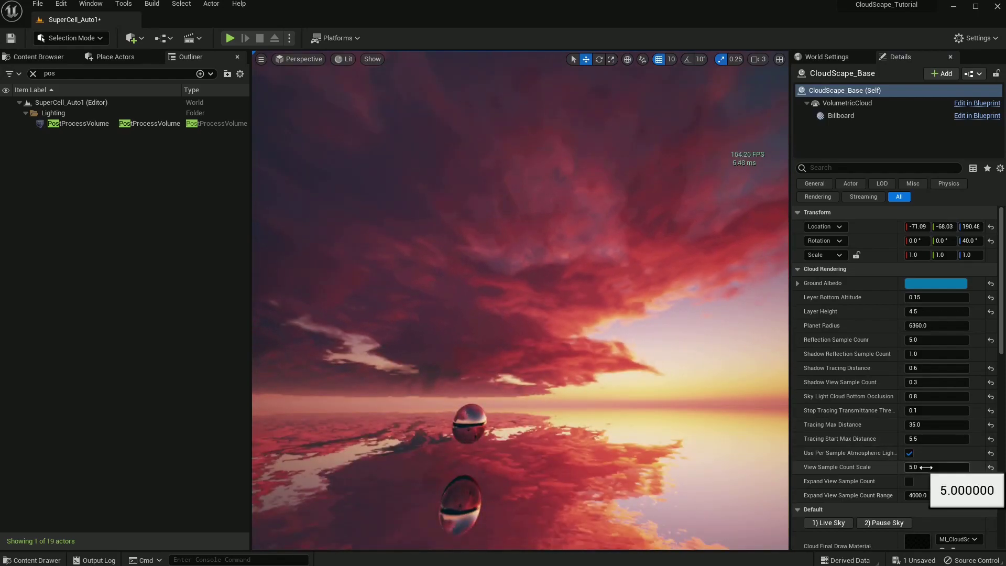
{"action": "left_click", "coordinate": [965, 467]}
{"action": "type", "text": "2.0"}
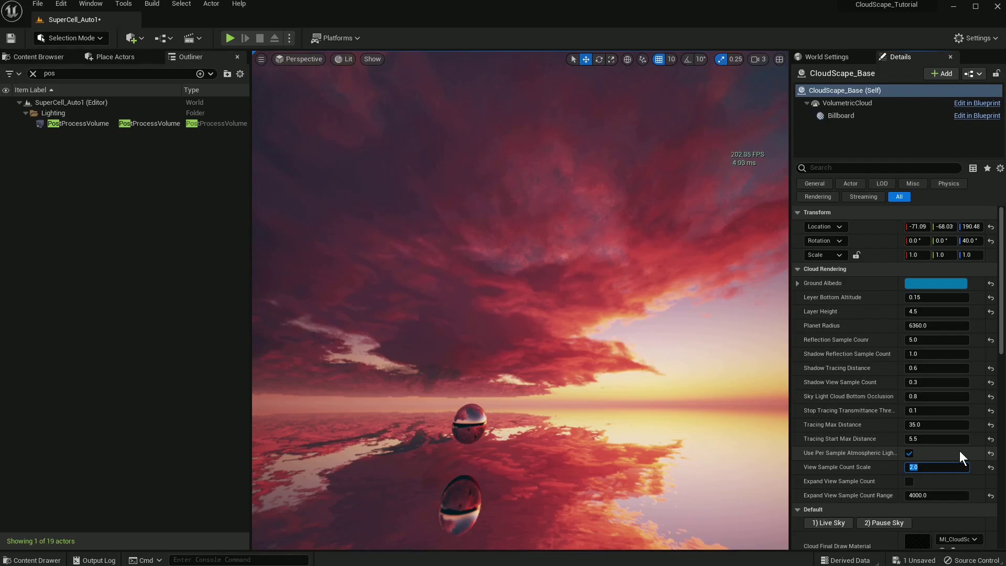
{"action": "type", "text": "1.0"}
{"action": "key", "text": "Return"}
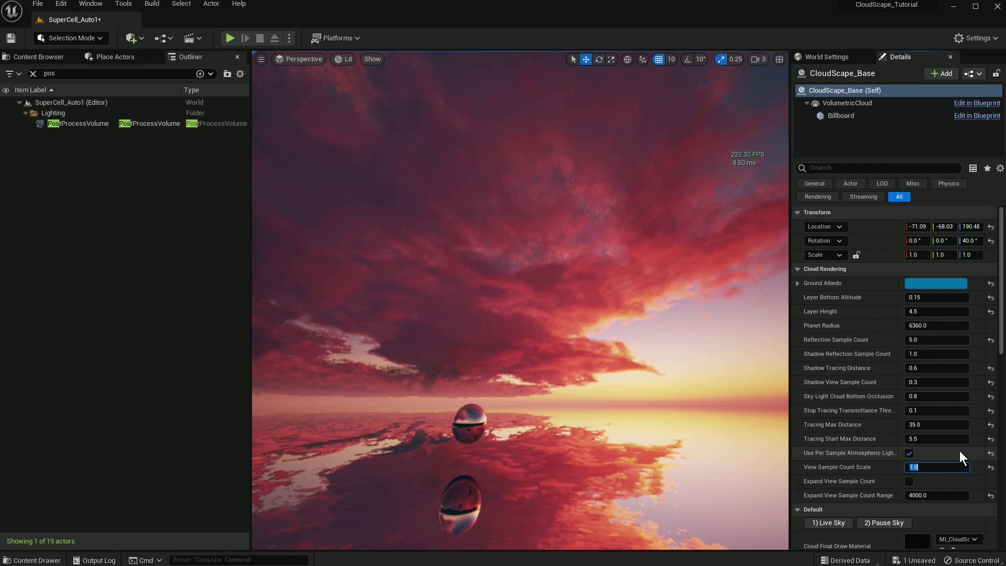
{"action": "type", "text": "2.0"}
{"action": "key", "text": "Return"}
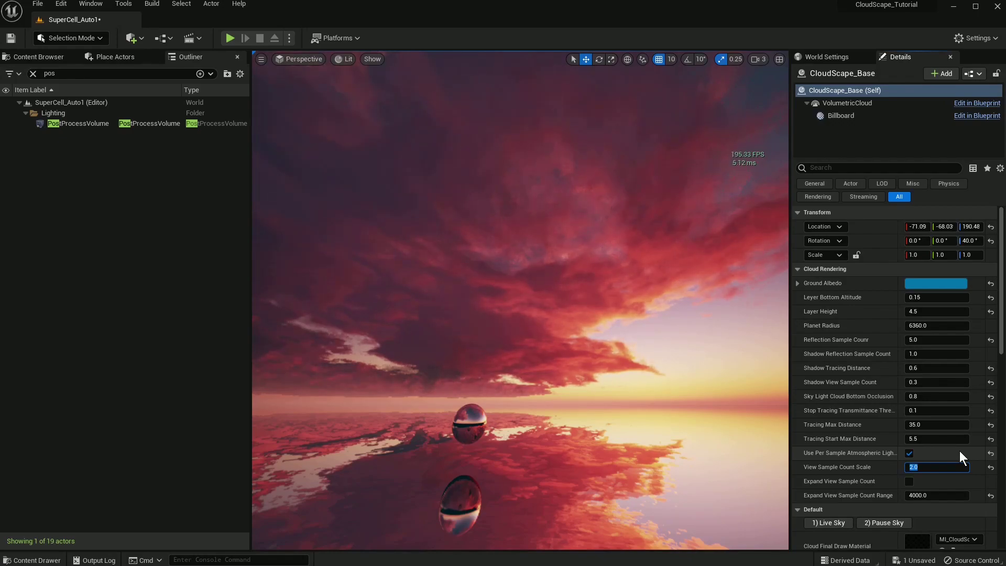
- Try View Sample Count Scales of 1.5 and 2.5, and inspect the sky and reflections in a full-screen viewport
{"action": "type", "text": "1.5"}
{"action": "key", "text": "Return"}
{"action": "type", "text": "2.0"}
{"action": "key", "text": "Return"}
{"action": "type", "text": "2.5"}
{"action": "key", "text": "Return"}
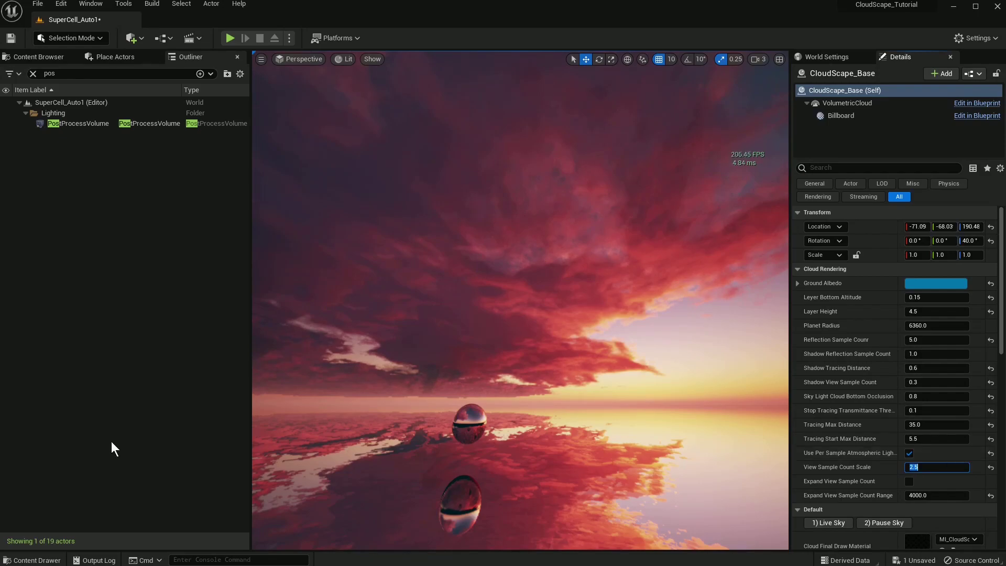
{"action": "key", "text": "F11"}
{"action": "right_click_drag", "start_coordinate": [519, 366], "coordinate": [325, 326]}
{"action": "right_click_drag", "start_coordinate": [518, 362], "coordinate": [671, 453]}
{"action": "right_click_drag", "start_coordinate": [576, 422], "coordinate": [529, 391]}
{"action": "mouse_move", "coordinate": [836, 250]}
{"action": "right_mouse_down"}
{"action": "mouse_move", "coordinate": [836, 293]}
{"action": "mouse_move", "coordinate": [827, 254]}
{"action": "right_mouse_up"}
{"action": "key", "text": "F11"}
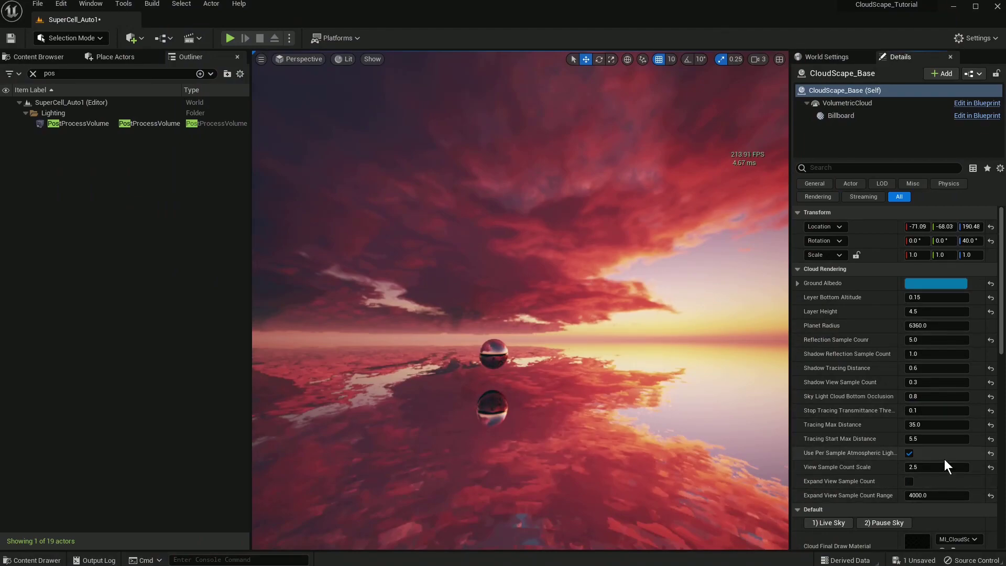
- Set the View Sample Count Scale to 2 and check the clouds in a full-screen viewport
{"action": "left_click", "coordinate": [936, 468]}
{"action": "type", "text": "2"}
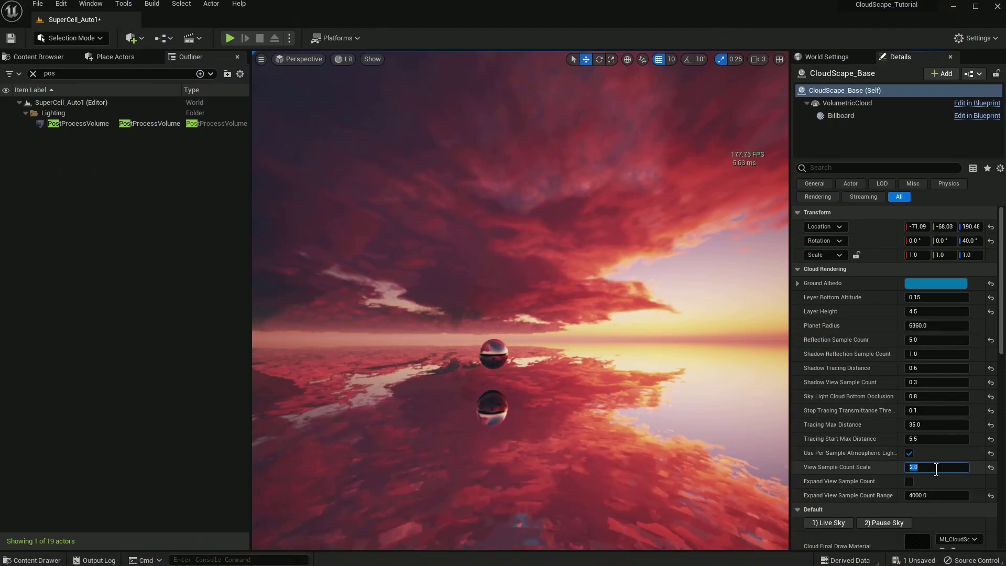
{"action": "key", "text": "Return"}
{"action": "type", "text": "2"}
{"action": "key", "text": "Return"}
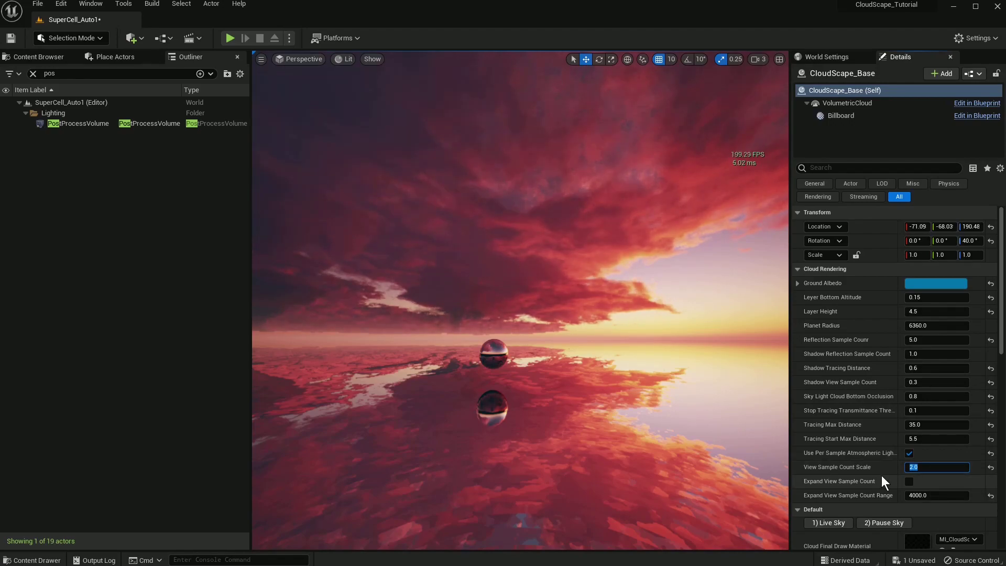
{"action": "right_click_drag", "start_coordinate": [700, 269], "coordinate": [717, 214]}
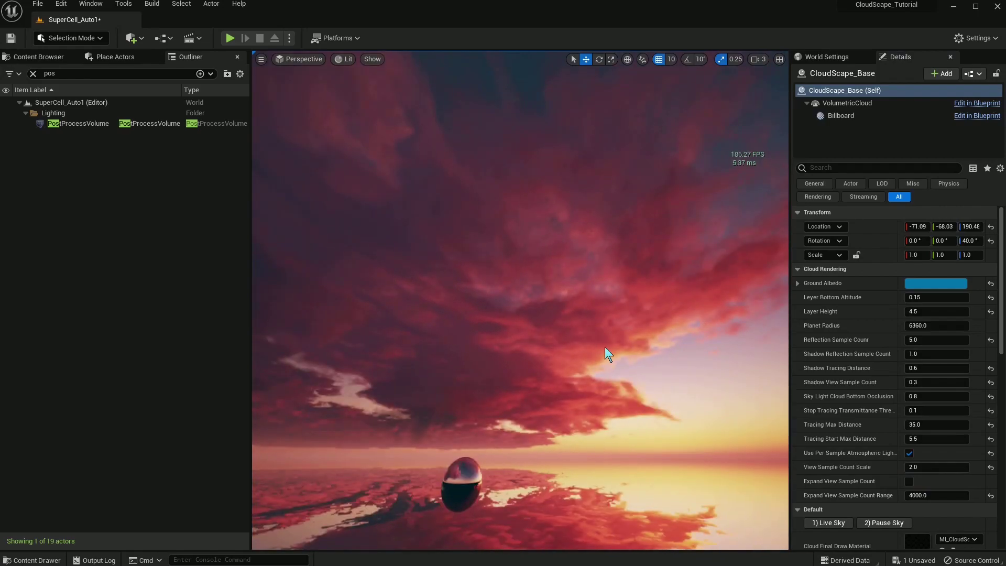
{"action": "key", "text": "F11"}
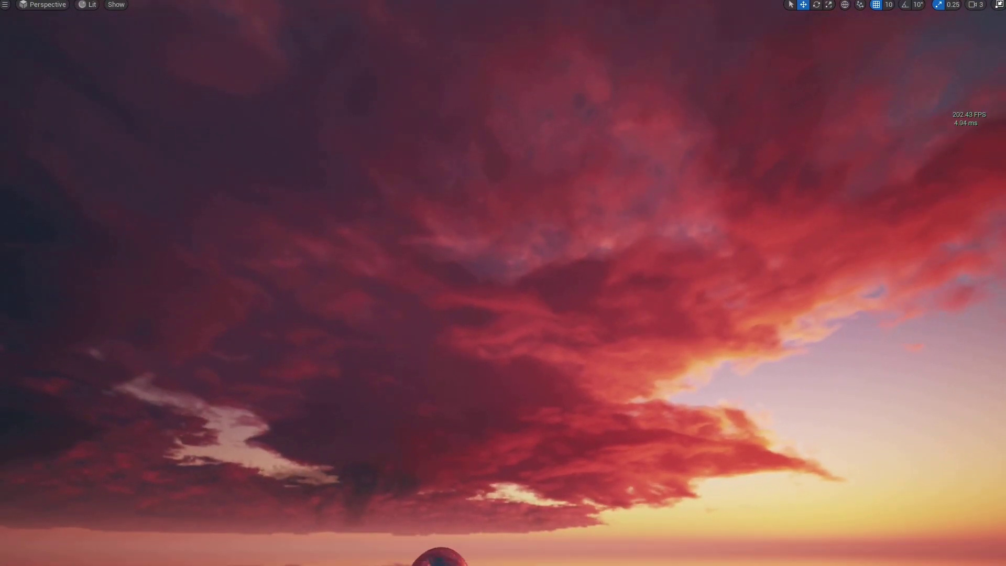
{"action": "key", "text": "F11"}
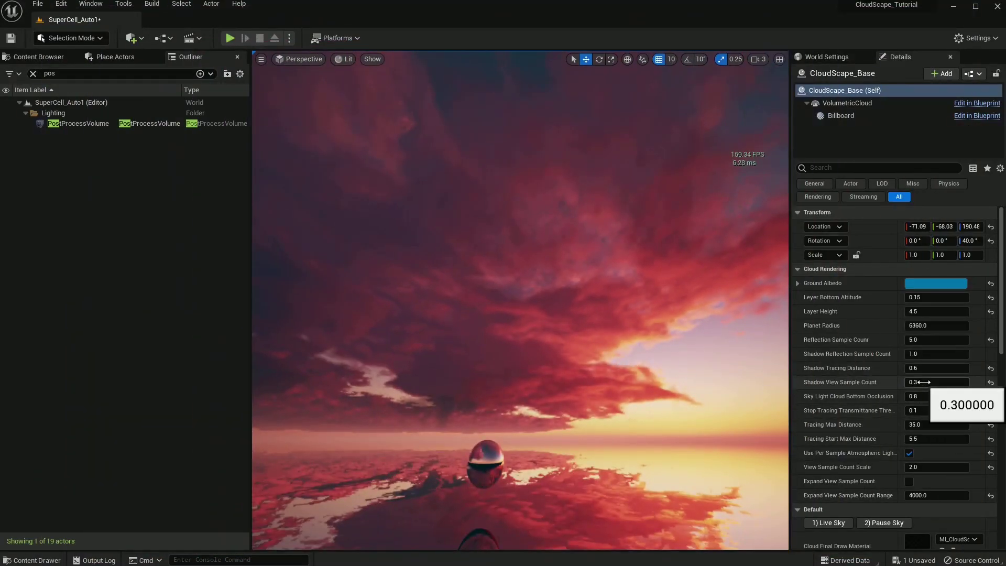
- Try Shadow View Sample Count values of 0.2, 0.1 and 0.01 for the clouds
{"action": "left_click", "coordinate": [968, 383]}
{"action": "type", "text": "0.2"}
{"action": "key", "text": "Return"}
{"action": "key", "text": "Escape"}
{"action": "key", "text": "BackSpace"}
{"action": "type", "text": "1"}
{"action": "key", "text": "Return"}
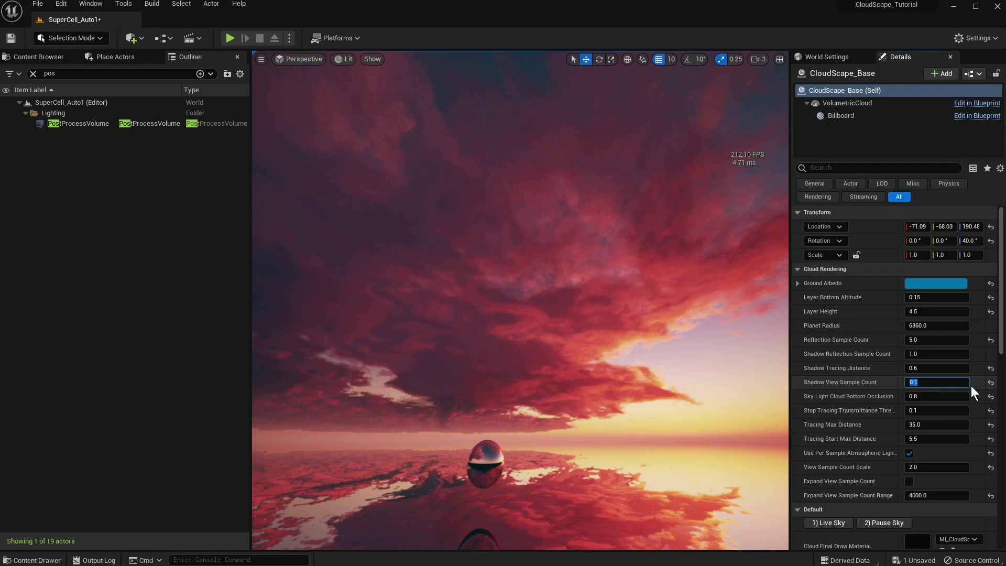
{"action": "key", "text": "Right"}
{"action": "key", "text": "BackSpace"}
{"action": "type", "text": "01"}
{"action": "key", "text": "Return"}
- Compare Shadow View Sample Counts of 0.3 and 0.2, and set it to 0.2
{"action": "left_click", "coordinate": [971, 386]}
{"action": "key", "text": "BackSpace"}
{"action": "type", "text": "3"}
{"action": "key", "text": "Return"}
{"action": "key", "text": "Right"}
{"action": "key", "text": "BackSpace"}
{"action": "type", "text": "2"}
{"action": "key", "text": "Return"}
{"action": "key", "text": "Right"}
{"action": "key", "text": "BackSpace"}
{"action": "type", "text": "3"}
{"action": "key", "text": "Return"}
{"action": "key", "text": "BackSpace"}
{"action": "type", "text": "2"}
- Try Reflection Sample Counts of 2 and 1, check the water reflections in full screen, and undo the changes
{"action": "left_click", "coordinate": [918, 340]}
{"action": "type", "text": "2"}
{"action": "key", "text": "Return"}
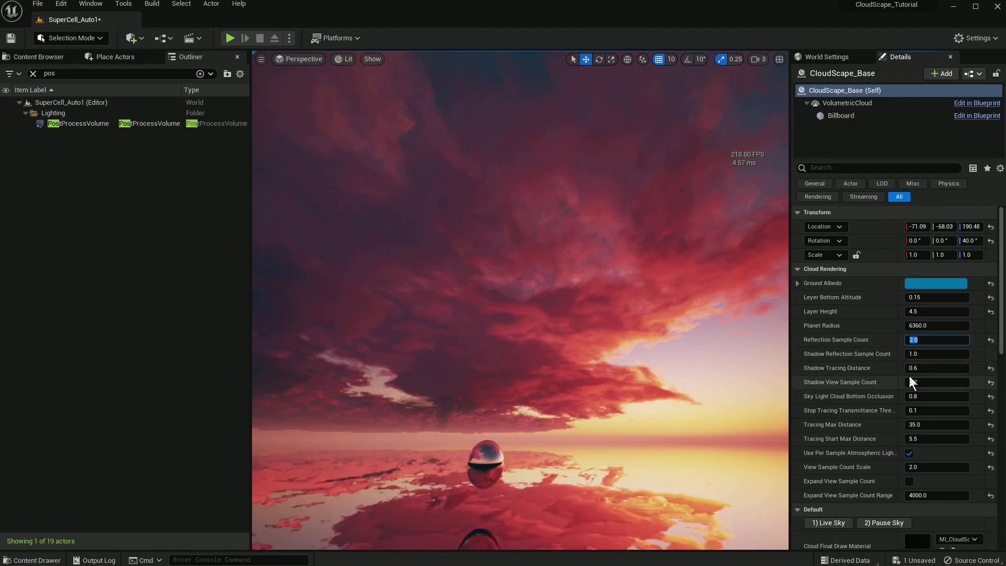
{"action": "type", "text": "1"}
{"action": "key", "text": "Return"}
{"action": "type", "text": "2"}
{"action": "key", "text": "Return"}
{"action": "right_click_drag", "start_coordinate": [719, 215], "coordinate": [723, 259]}
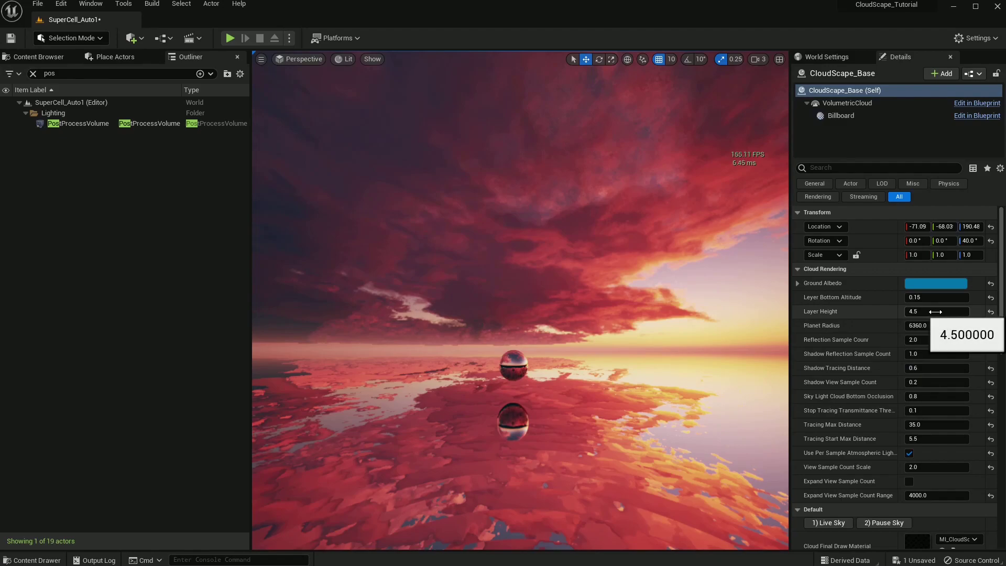
{"action": "key", "text": "F11"}
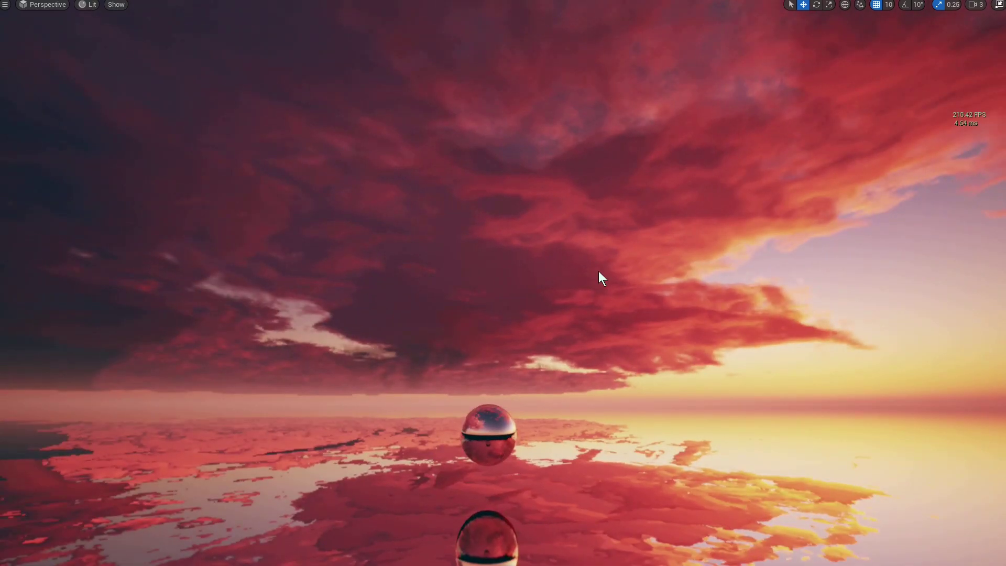
{"action": "key", "text": "ctrl+z"}
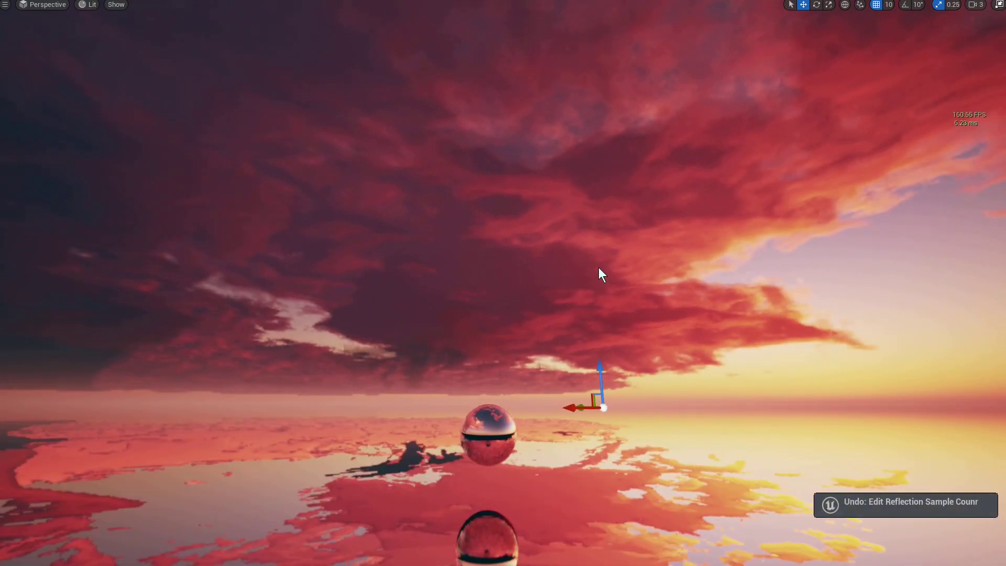
{"action": "right_click_drag", "start_coordinate": [604, 256], "coordinate": [606, 250]}
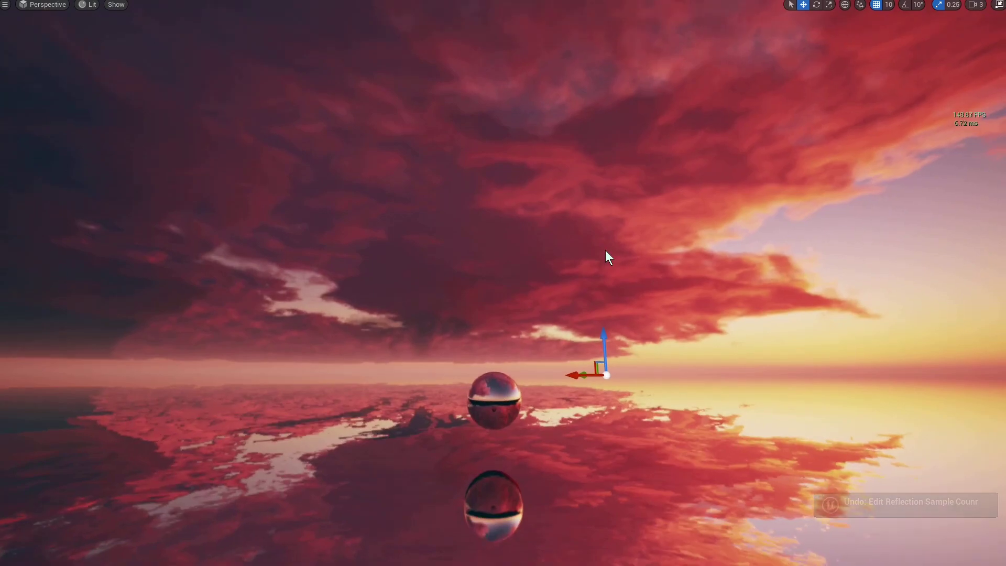
{"action": "key", "text": "F11"}
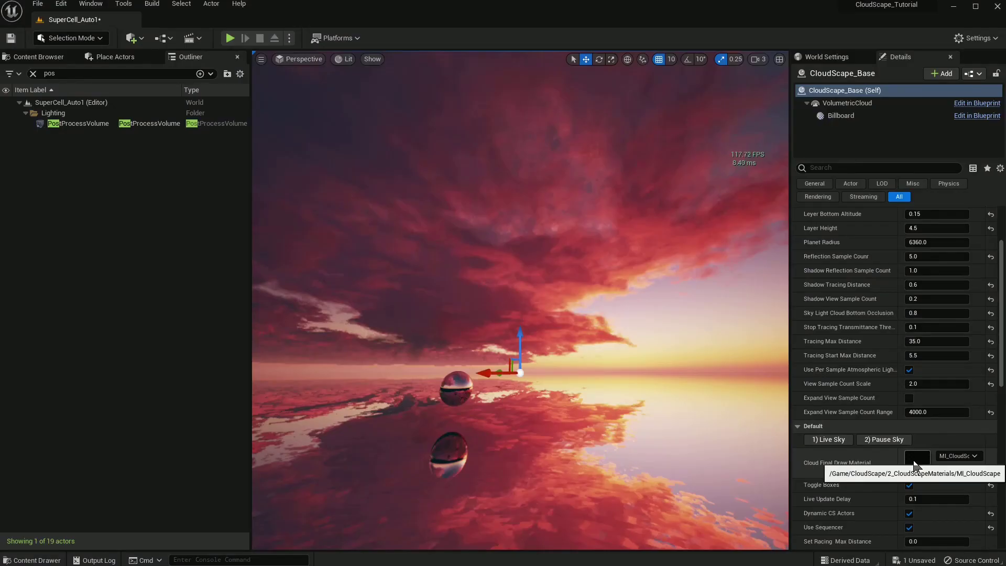
- Open the MI_CloudScape material instance assigned as Cloud Final Draw Material and move its window clear of the clouds
{"action": "double_click", "coordinate": [917, 460]}
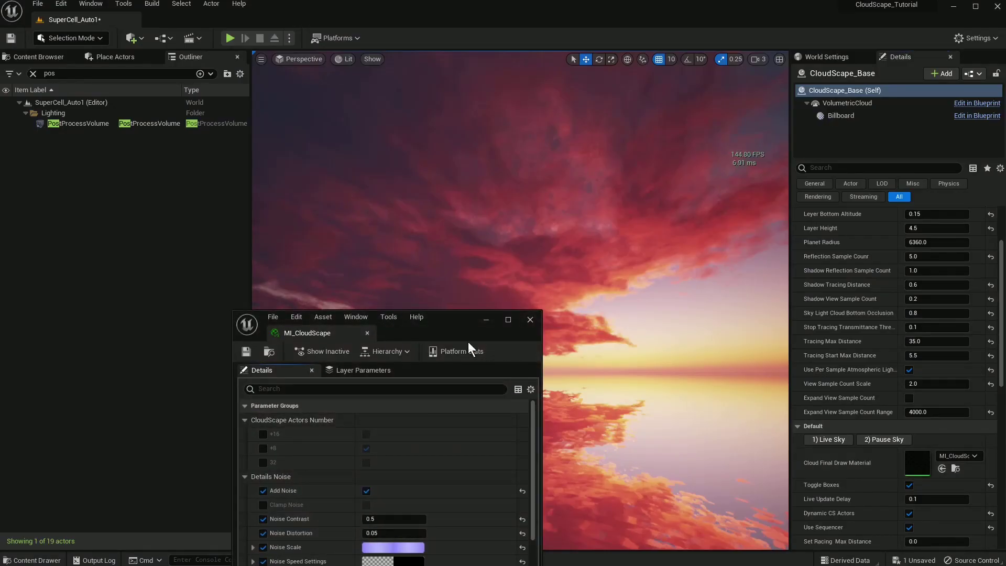
{"action": "left_click", "coordinate": [430, 316]}
{"action": "left_click", "coordinate": [455, 315]}
{"action": "left_click_drag", "start_coordinate": [451, 322], "coordinate": [881, 69]}
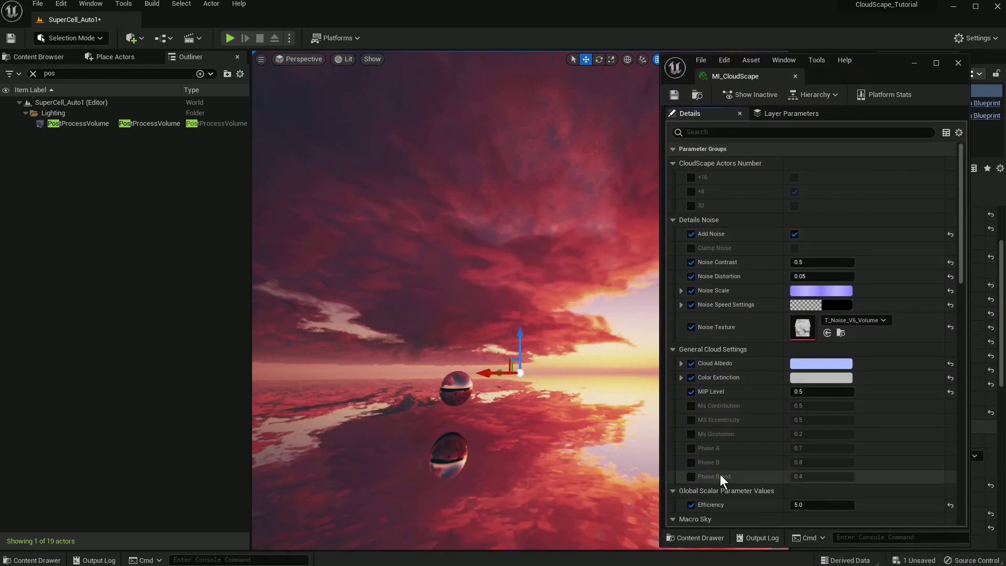
- Raise the material's Efficiency to about 6.27 with the clouds framed in a full-screen viewport
{"action": "right_click_drag", "start_coordinate": [554, 385], "coordinate": [629, 340]}
{"action": "key", "text": "F11"}
{"action": "left_click_drag", "start_coordinate": [812, 505], "coordinate": [822, 506]}
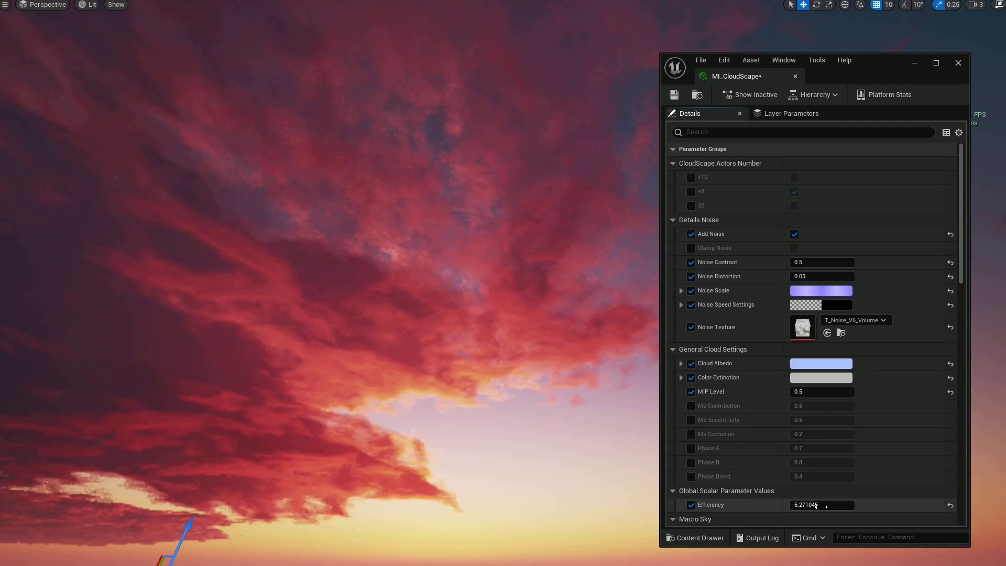
{"action": "left_click_drag", "start_coordinate": [875, 76], "coordinate": [839, 72]}
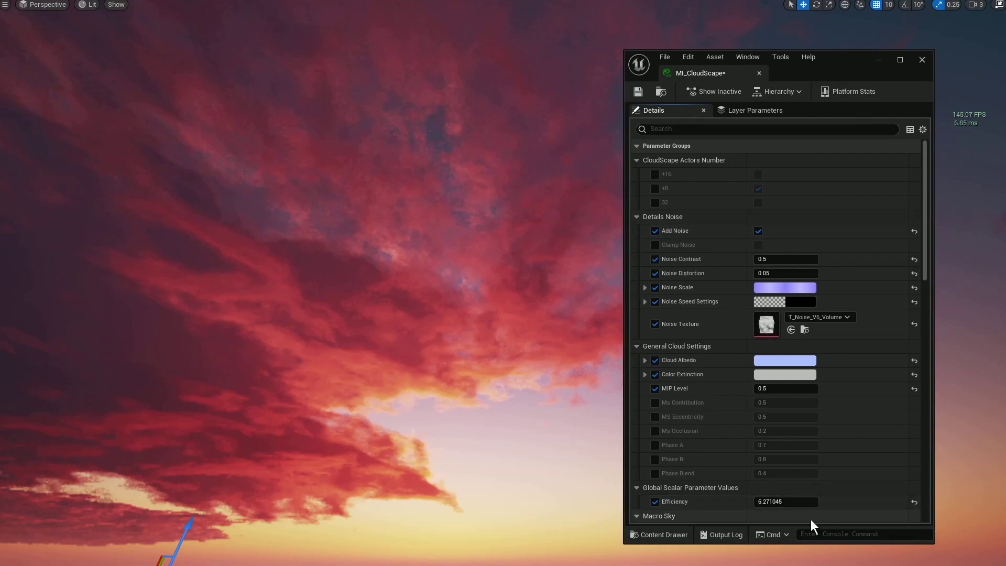
- Try Efficiency values of 4, 3, 1 and 12 on the MI_CloudScape material
{"action": "left_click", "coordinate": [791, 502]}
{"action": "type", "text": "4"}
{"action": "key", "text": "Return"}
{"action": "type", "text": "3"}
{"action": "key", "text": "Return"}
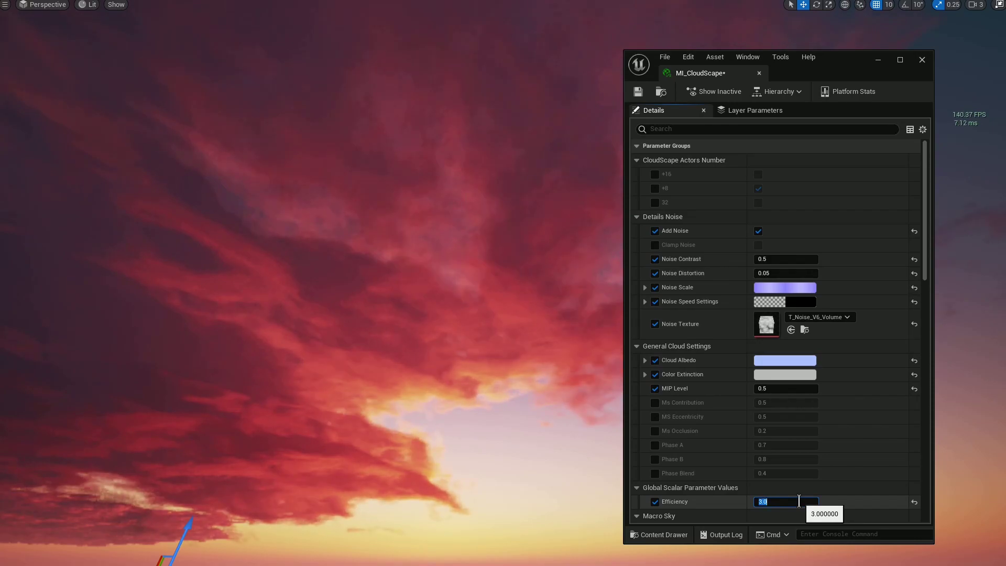
{"action": "type", "text": "1"}
{"action": "key", "text": "Return"}
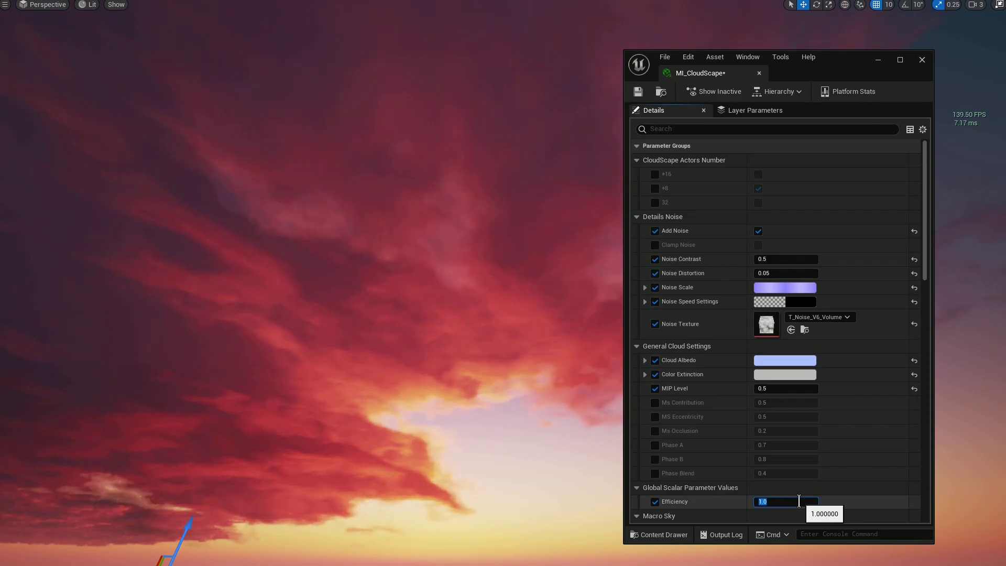
{"action": "type", "text": "0"}
{"action": "key", "text": "Return"}
{"action": "key", "text": "Return"}
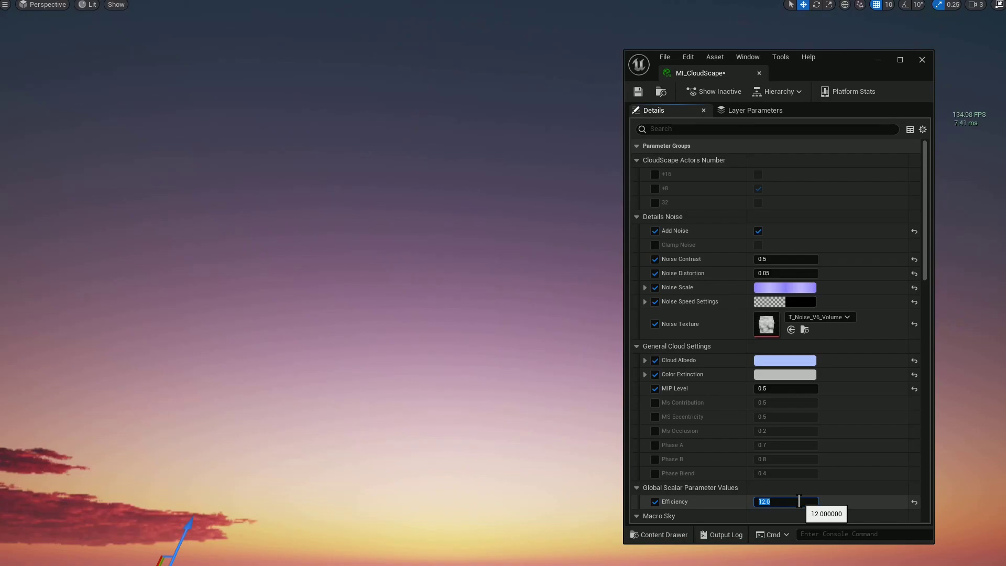
- Try an Efficiency of 6 on the cloud material, and settle on 5.5
{"action": "type", "text": "2"}
{"action": "key", "text": "Return"}
{"action": "type", "text": "5"}
{"action": "key", "text": "Return"}
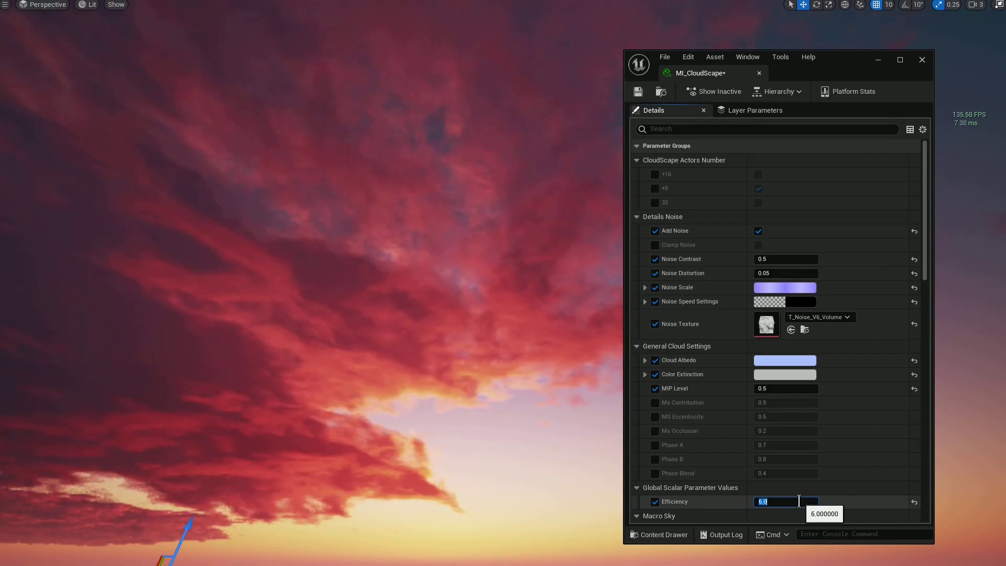
{"action": "key", "text": "Return"}
{"action": "type", "text": "6"}
{"action": "key", "text": "Return"}
{"action": "key", "text": "ctrl+z"}
{"action": "key", "text": "Return"}
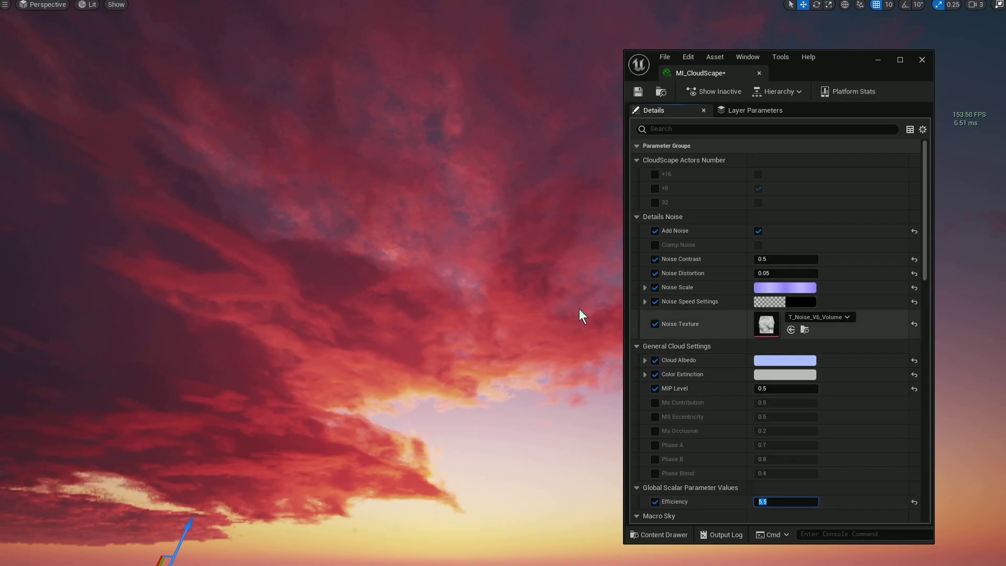
- Compare MIP Levels of 0, 1 and 2 on the clouds, and set it to 1
{"action": "right_click_drag", "start_coordinate": [561, 313], "coordinate": [538, 317]}
{"action": "left_click", "coordinate": [781, 388]}
{"action": "type", "text": "0"}
{"action": "key", "text": "Return"}
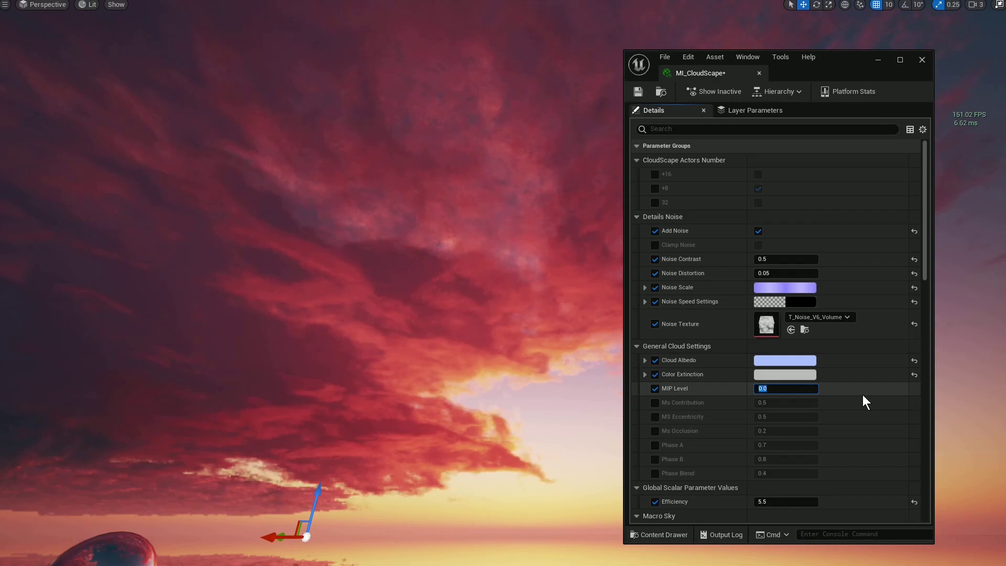
{"action": "type", "text": "1"}
{"action": "key", "text": "Return"}
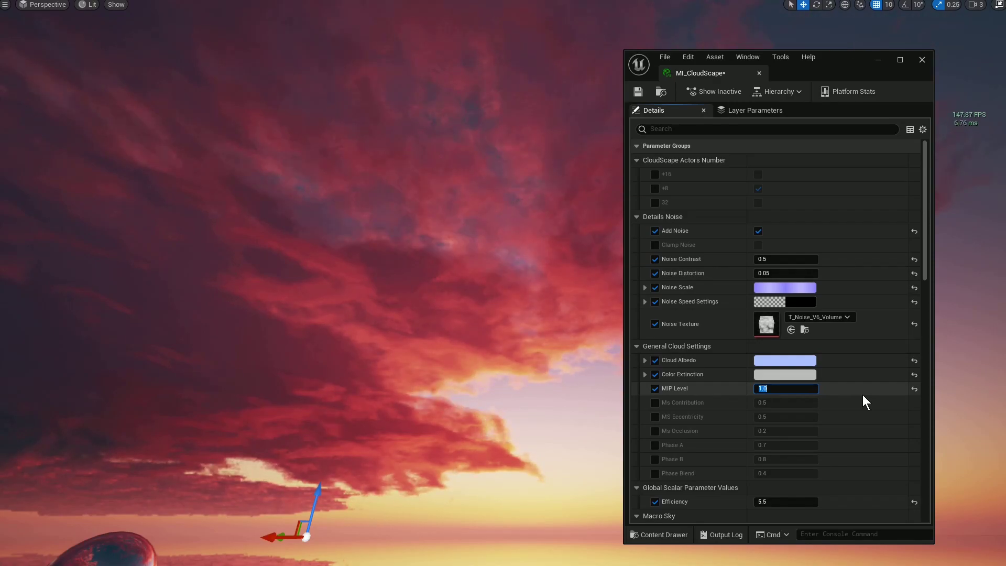
{"action": "type", "text": "0"}
{"action": "key", "text": "Return"}
{"action": "type", "text": "1"}
{"action": "key", "text": "Return"}
{"action": "type", "text": "2"}
{"action": "key", "text": "Return"}
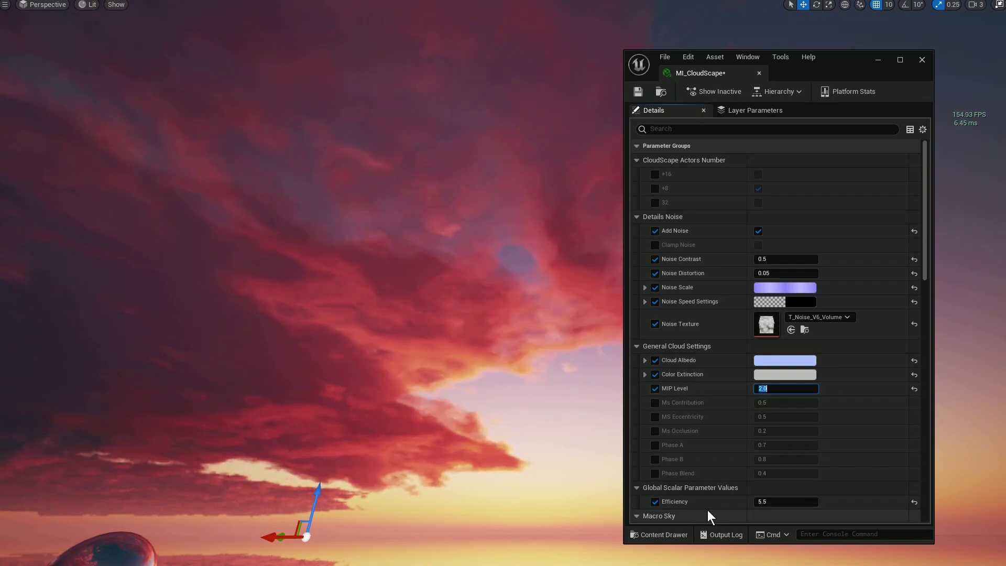
{"action": "type", "text": "1"}
{"action": "key", "text": "Return"}
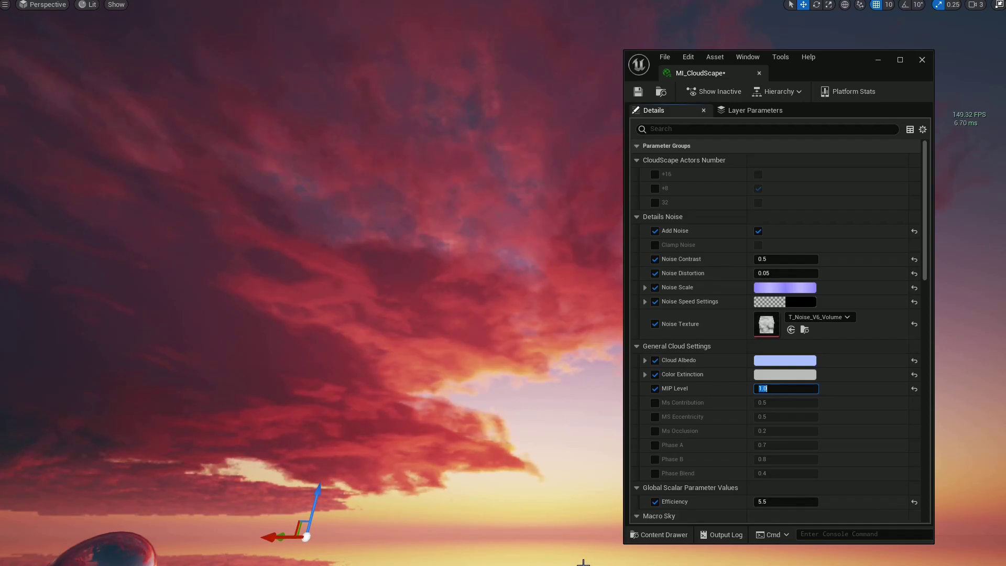
- Recheck MIP Level 0 against 1 from a shifted view, and put it back to 1
{"action": "right_click_drag", "start_coordinate": [576, 247], "coordinate": [559, 236]}
{"action": "left_click", "coordinate": [767, 389]}
{"action": "type", "text": "0"}
{"action": "key", "text": "Return"}
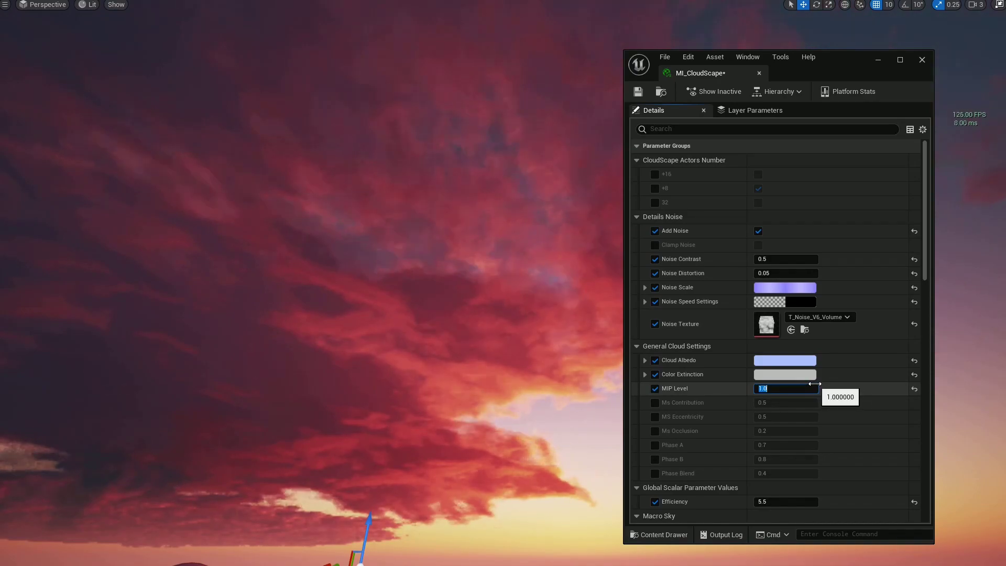
{"action": "type", "text": "1"}
{"action": "key", "text": "Return"}
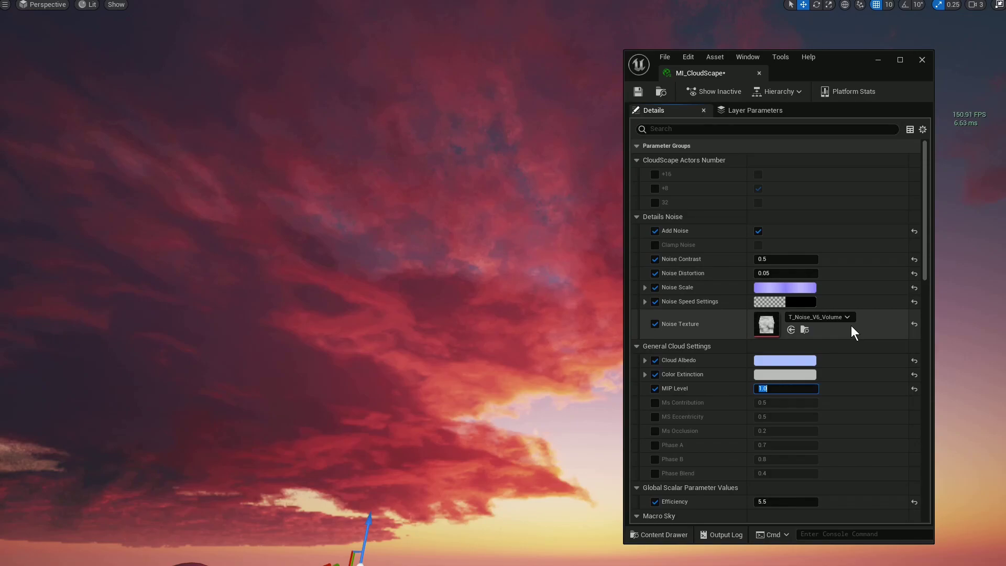
- Enable the Ms Occlusion override, compare 0.2 with 0.4, and set it to 0.4
{"action": "left_click", "coordinate": [656, 431]}
{"action": "left_click_drag", "start_coordinate": [779, 431], "coordinate": [784, 430]}
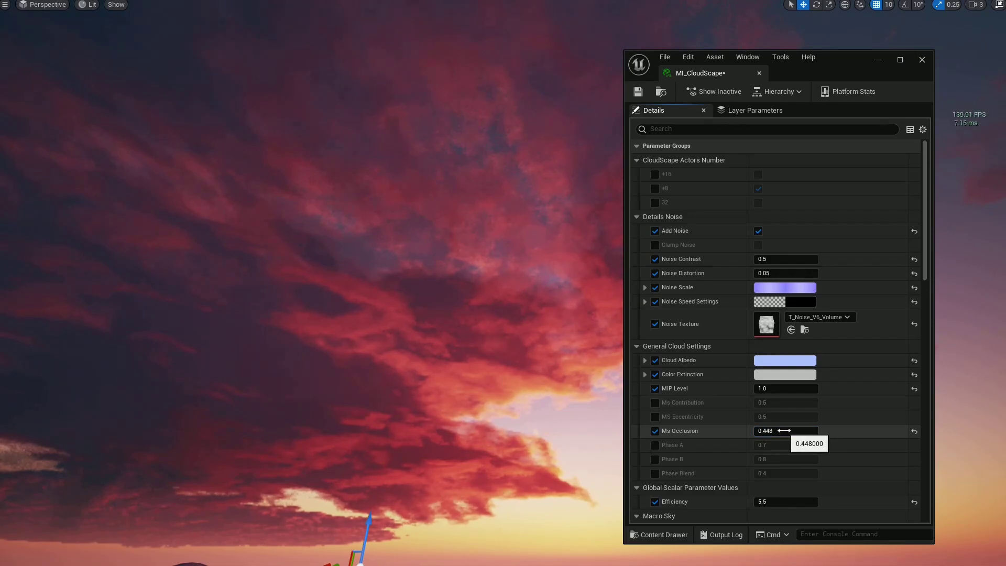
{"action": "left_click", "coordinate": [785, 430]}
{"action": "key", "text": "End"}
{"action": "key", "text": "BackSpace"}
{"action": "key", "text": "BackSpace"}
{"action": "key", "text": "BackSpace"}
{"action": "type", "text": "2"}
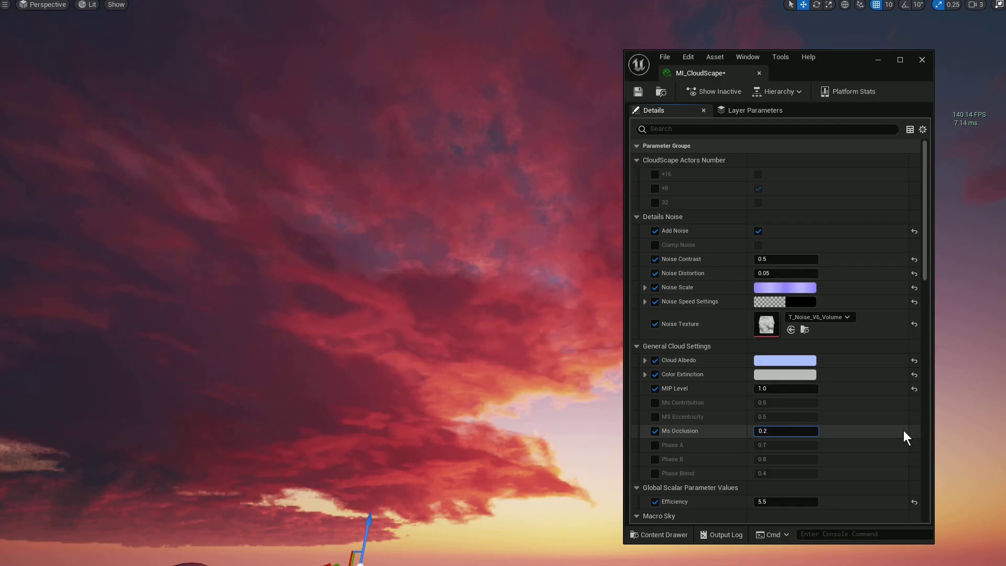
{"action": "key", "text": "BackSpace"}
{"action": "type", "text": "4"}
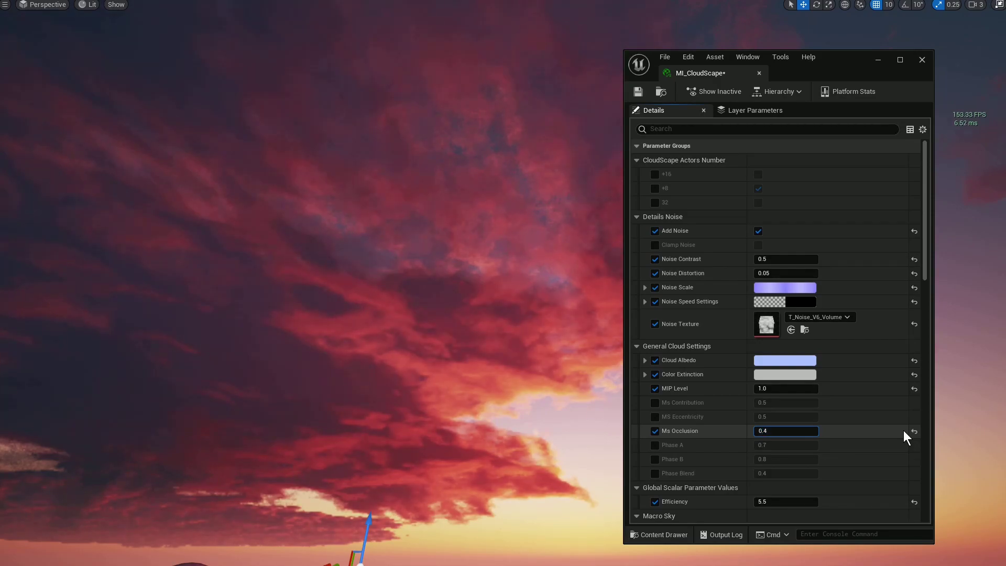
{"action": "key", "text": "Return"}
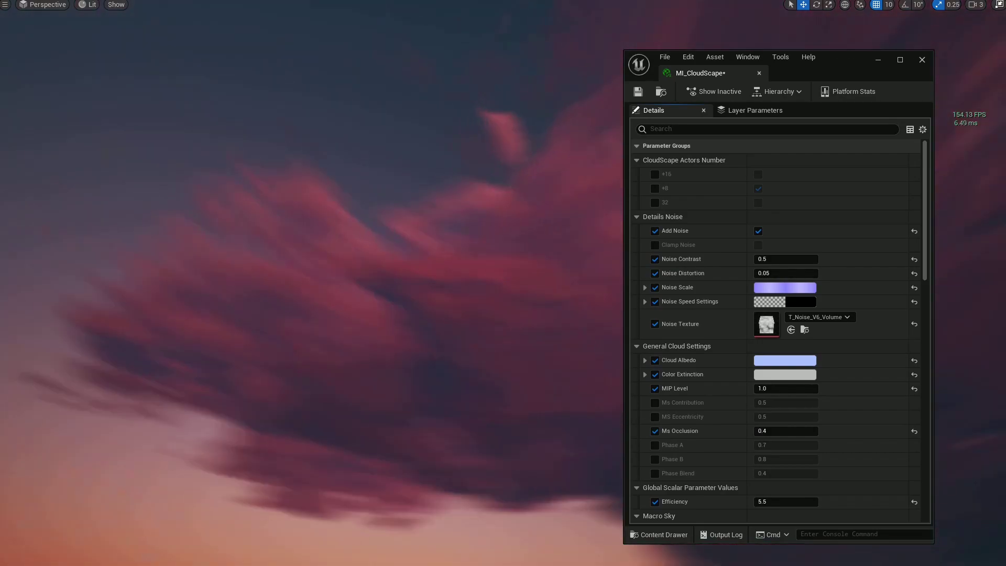
- Enable the MS Eccentricity override at 0.7 and the Ms Contribution override at about 0.571
{"action": "right_click_drag", "start_coordinate": [507, 158], "coordinate": [529, 268]}
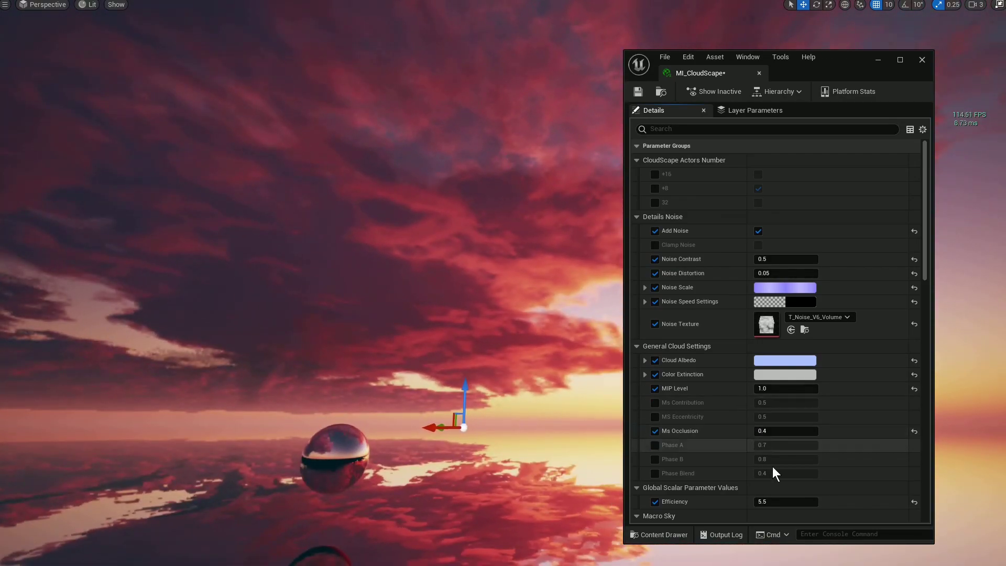
{"action": "left_click", "coordinate": [655, 417]}
{"action": "mouse_move", "coordinate": [788, 418]}
{"action": "left_mouse_down"}
{"action": "mouse_move", "coordinate": [775, 418]}
{"action": "mouse_move", "coordinate": [796, 420]}
{"action": "left_mouse_up"}
{"action": "right_click_drag", "start_coordinate": [554, 354], "coordinate": [590, 343]}
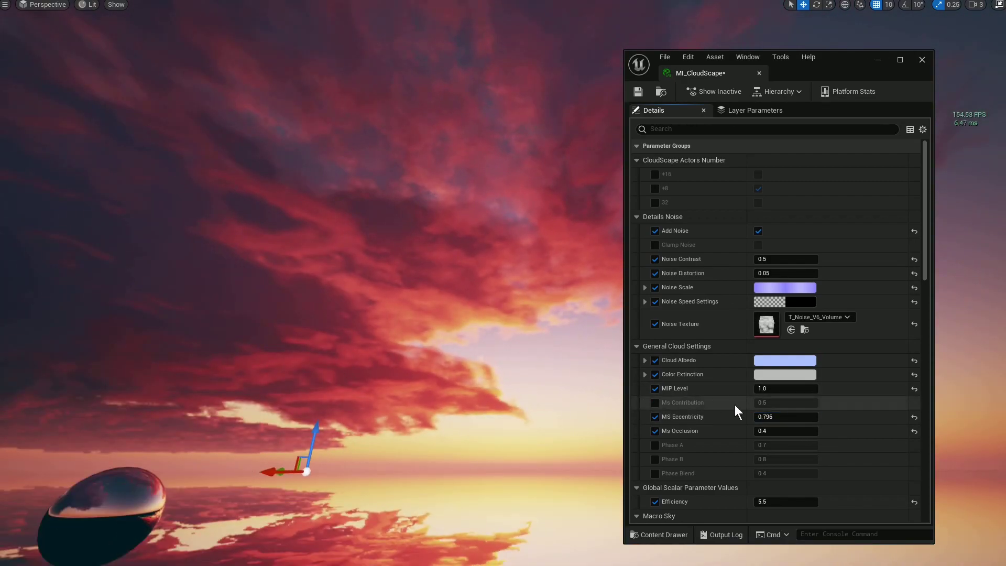
{"action": "left_click_drag", "start_coordinate": [782, 418], "coordinate": [777, 418]}
{"action": "left_click", "coordinate": [782, 418]}
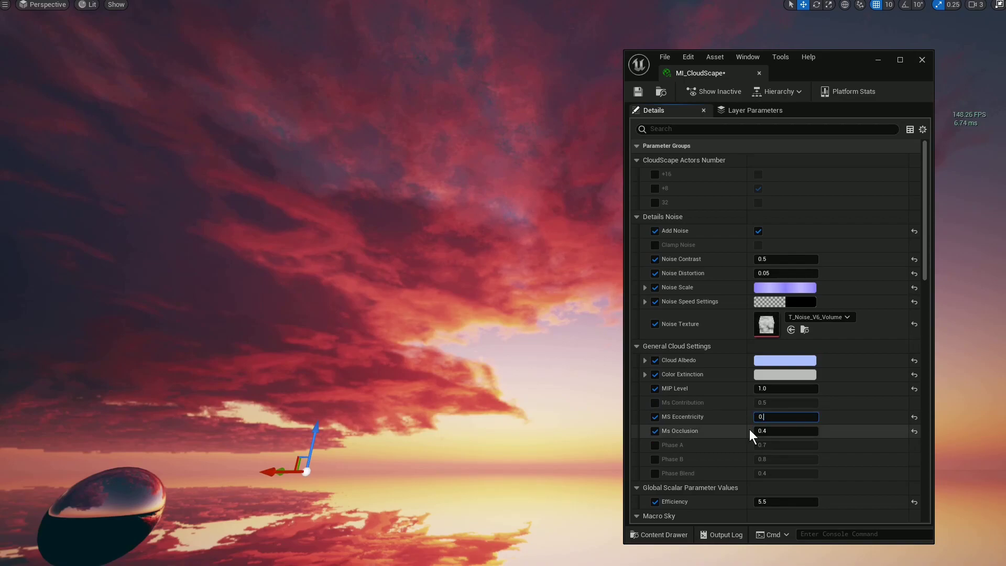
{"action": "left_click", "coordinate": [655, 403]}
{"action": "mouse_move", "coordinate": [771, 402]}
{"action": "left_mouse_down"}
{"action": "mouse_move", "coordinate": [785, 402]}
{"action": "mouse_move", "coordinate": [772, 402]}
{"action": "left_mouse_up"}
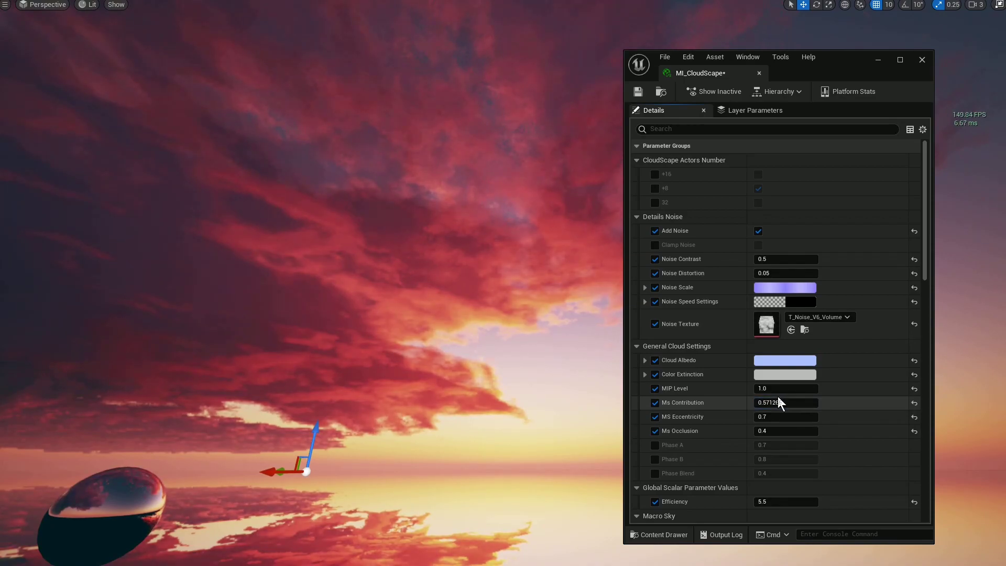
- Enable the Phase A, Phase B and Phase Blend overrides, setting them to about 0.599, 0.796 and 0.24
{"action": "left_click", "coordinate": [655, 445]}
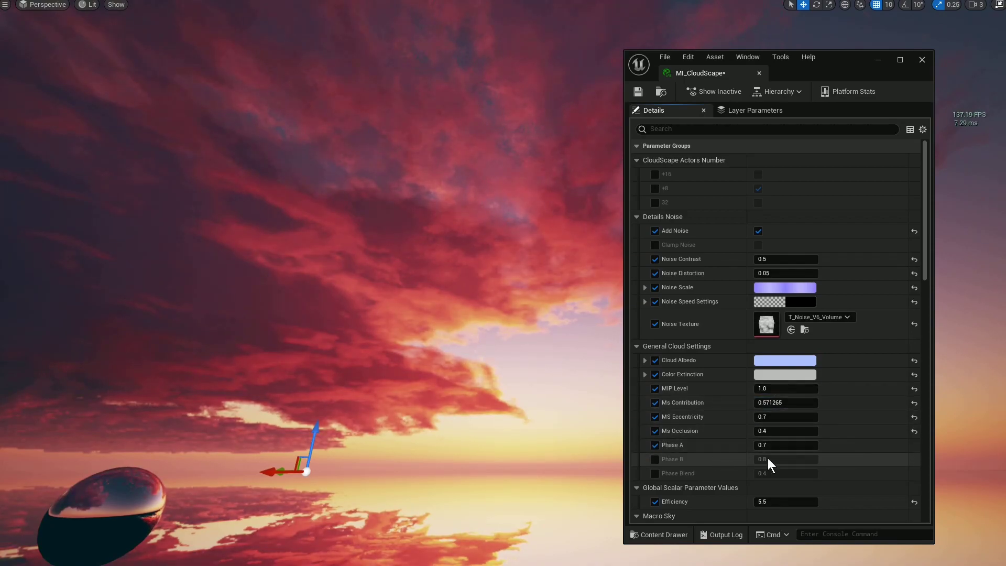
{"action": "left_click", "coordinate": [777, 445]}
{"action": "type", "text": "0"}
{"action": "key", "text": "Return"}
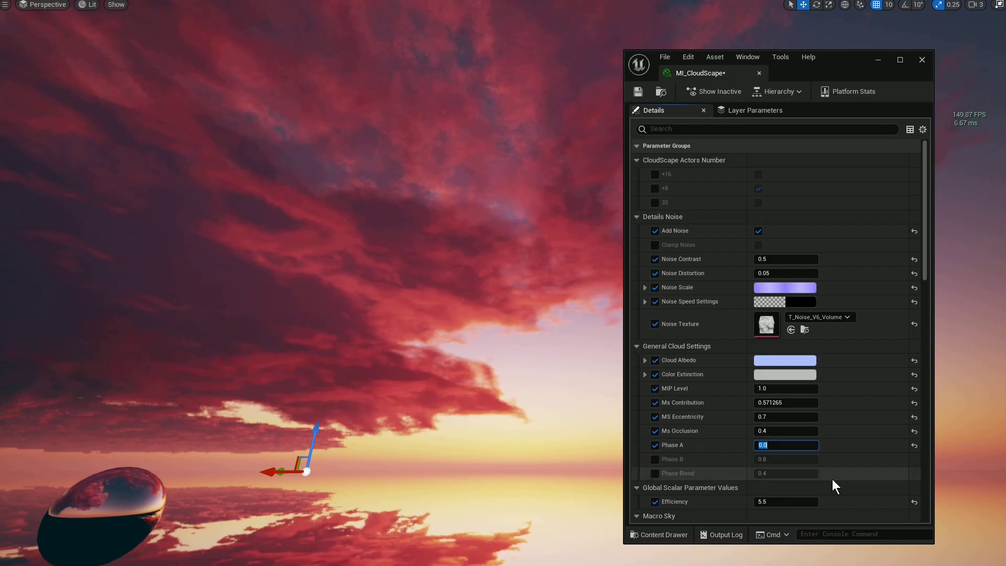
{"action": "left_click_drag", "start_coordinate": [786, 445], "coordinate": [778, 475]}
{"action": "left_click", "coordinate": [655, 460]}
{"action": "left_click", "coordinate": [655, 473]}
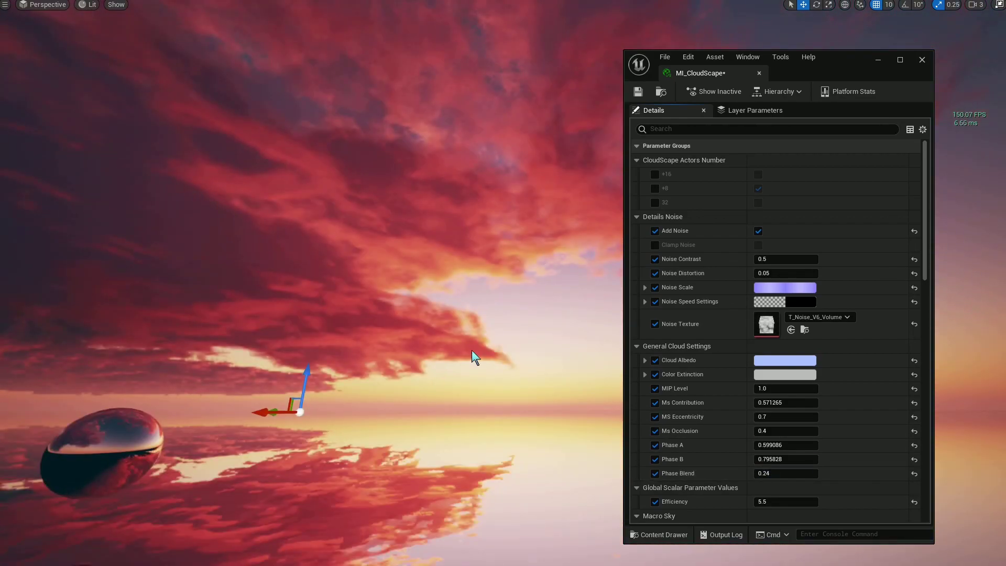
{"action": "right_click_drag", "start_coordinate": [473, 351], "coordinate": [466, 337]}
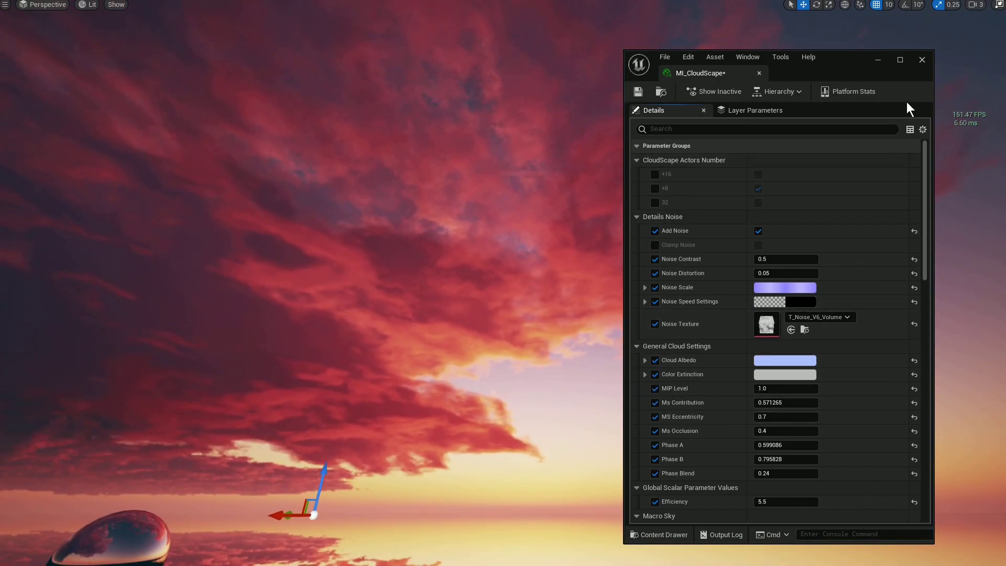
- Save and close the MI_CloudScape material instance, and check the clouds in a full-screen viewport
{"action": "left_click", "coordinate": [878, 61]}
{"action": "right_click_drag", "start_coordinate": [694, 209], "coordinate": [666, 236]}
{"action": "key", "text": "F11"}
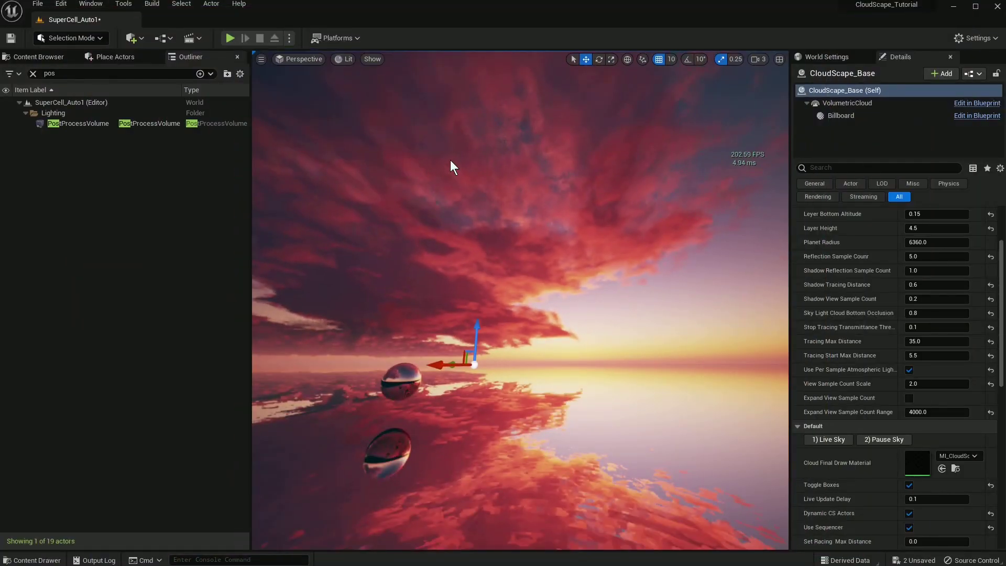
{"action": "double_click", "coordinate": [911, 463]}
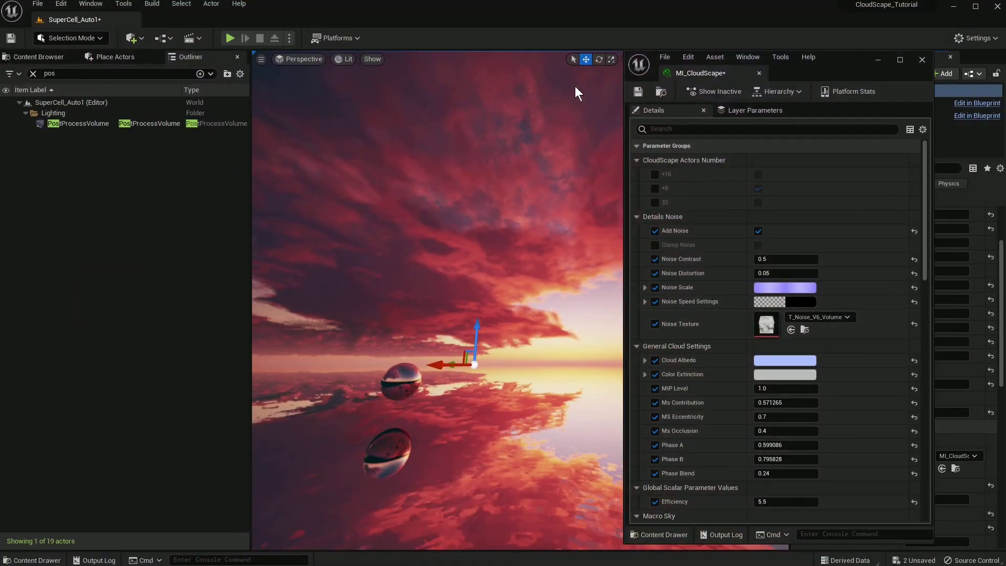
{"action": "left_click", "coordinate": [639, 90]}
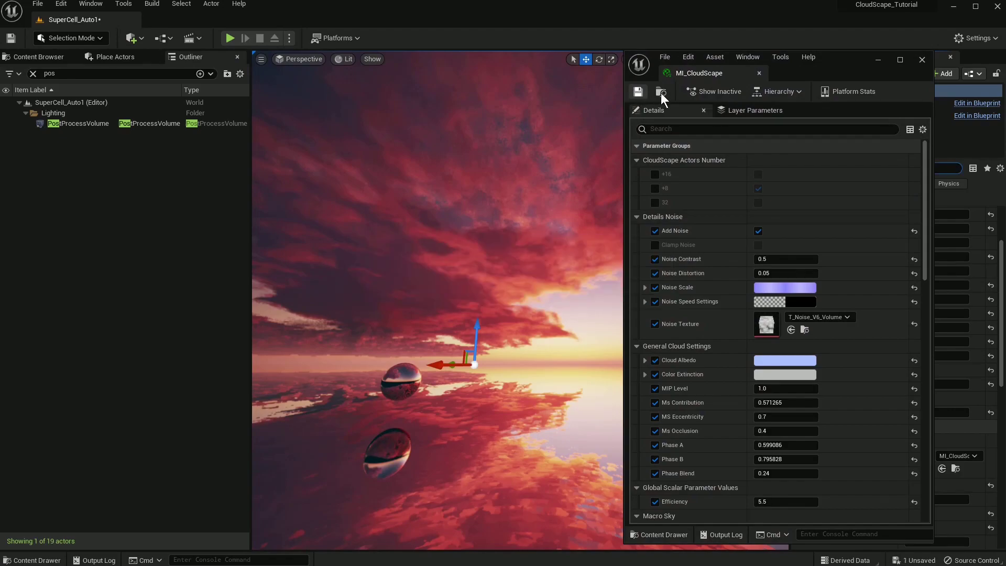
{"action": "left_click", "coordinate": [759, 73]}
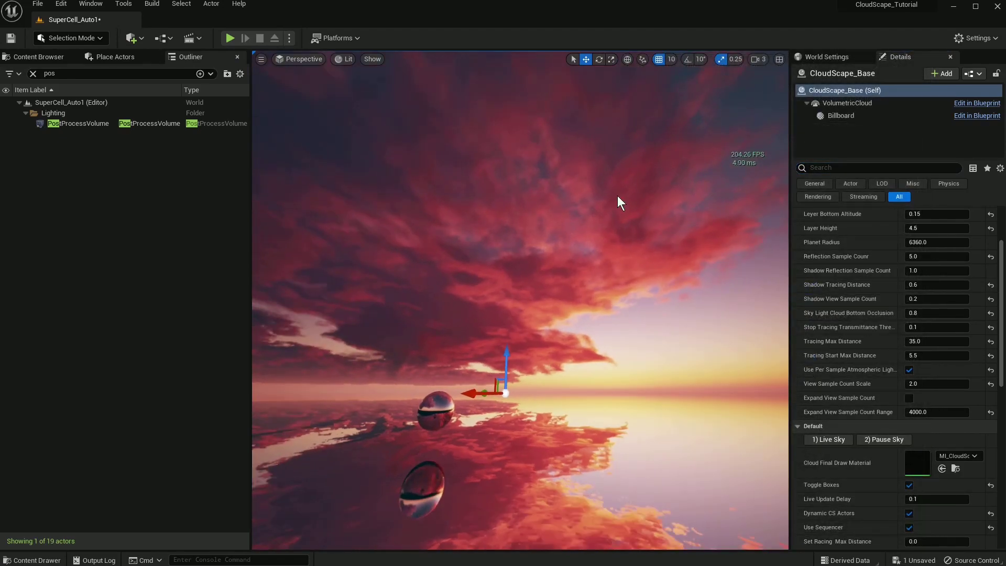
{"action": "key", "text": "F11"}
{"action": "mouse_move", "coordinate": [629, 196]}
{"action": "right_mouse_down"}
{"action": "mouse_move", "coordinate": [614, 158]}
{"action": "mouse_move", "coordinate": [602, 159]}
{"action": "mouse_move", "coordinate": [628, 160]}
{"action": "mouse_move", "coordinate": [628, 188]}
{"action": "right_mouse_up"}
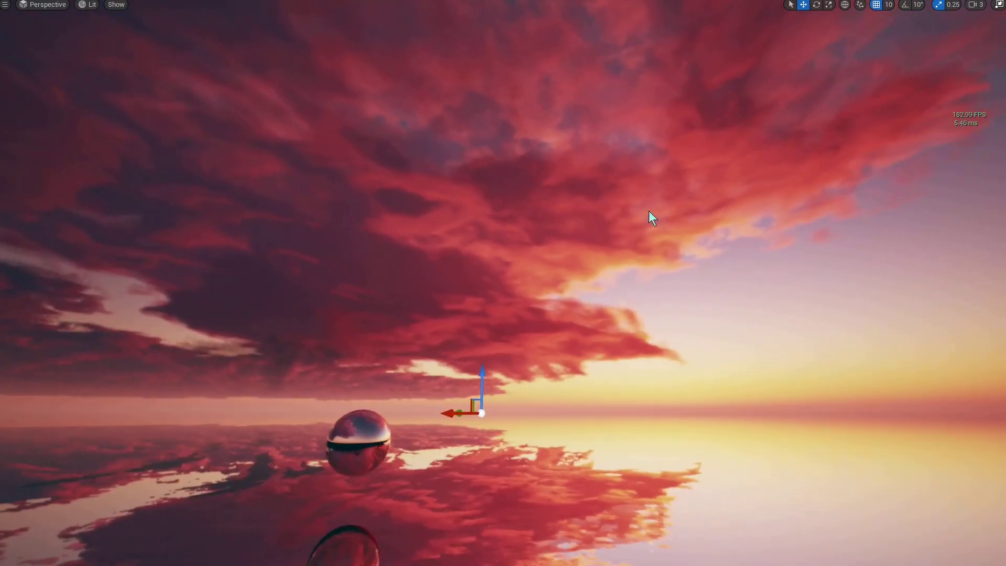
{"action": "key", "text": "F11"}
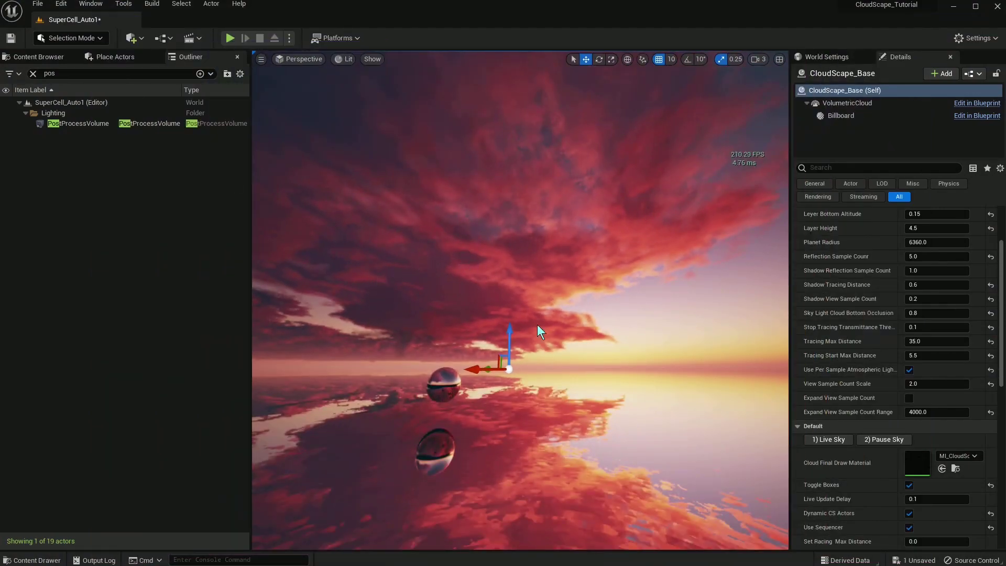
- Hide the reflective Plane to delete the BP_Waterline_Ocean_Gen_4 ocean beneath it, and make the Plane visible again in the unfiltered actor list
{"action": "left_click", "coordinate": [595, 385]}
{"action": "key", "text": "Delete"}
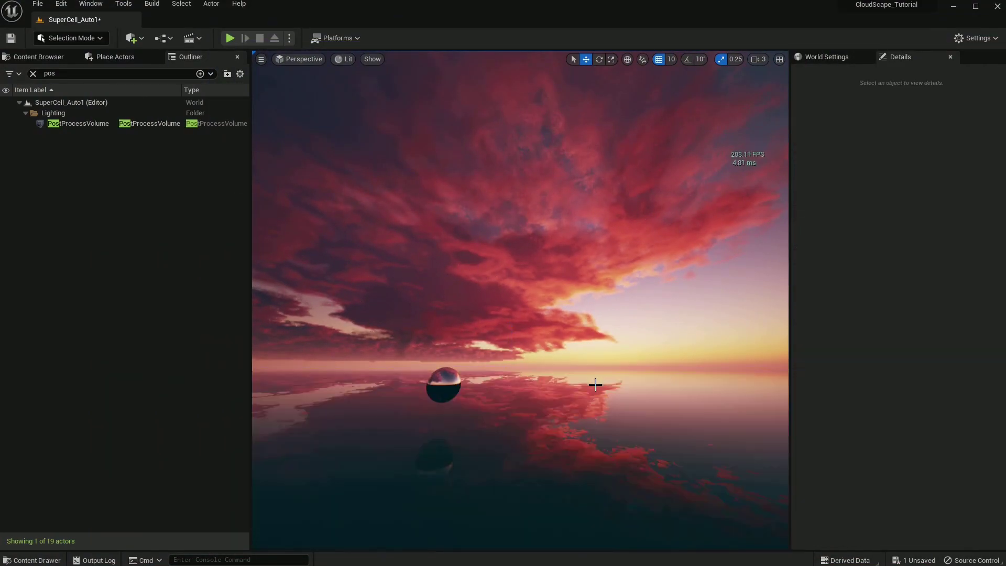
{"action": "left_click", "coordinate": [595, 386]}
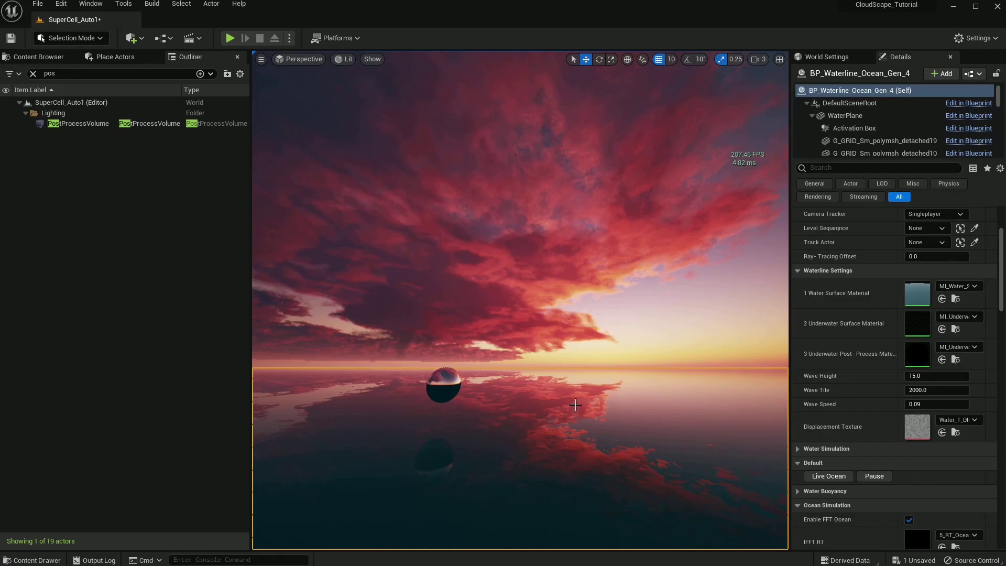
{"action": "key", "text": "Delete"}
{"action": "right_click_drag", "start_coordinate": [571, 380], "coordinate": [566, 379]}
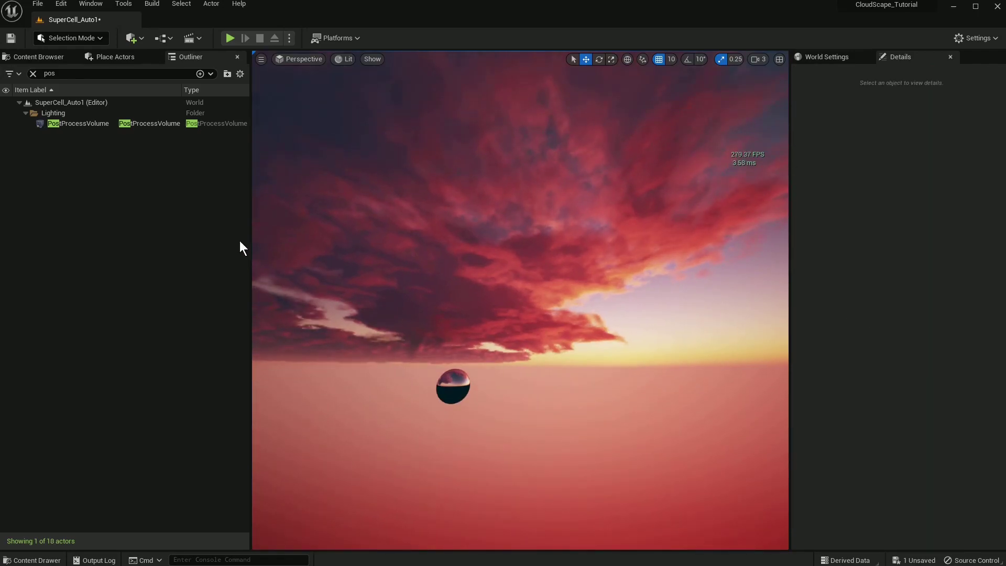
{"action": "left_click", "coordinate": [33, 73]}
{"action": "left_click", "coordinate": [6, 281]}
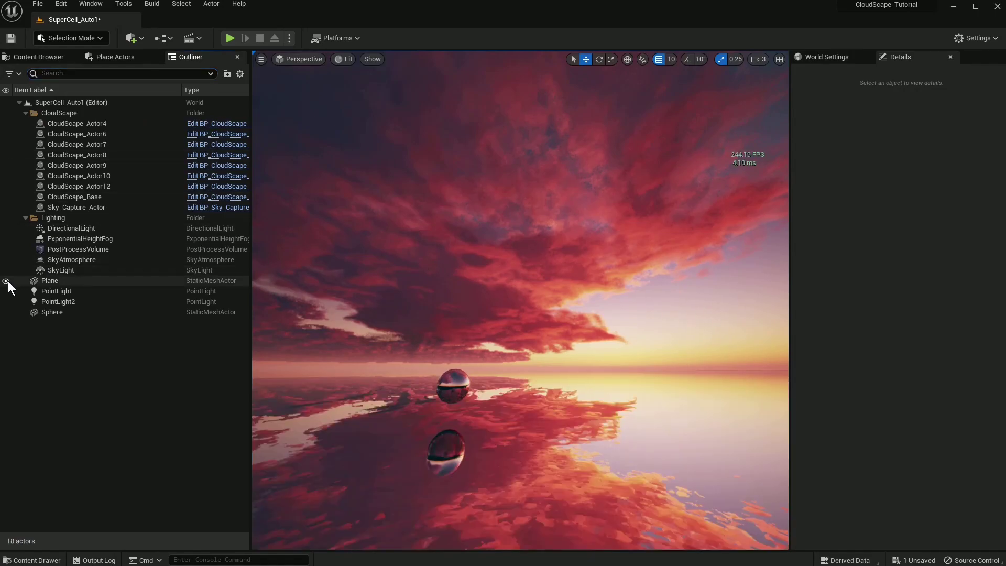
- Toggle Real Time Capture on the SkyLight and view the reflective scene in a full-screen viewport
{"action": "mouse_move", "coordinate": [442, 315]}
{"action": "right_mouse_down"}
{"action": "mouse_move", "coordinate": [402, 317]}
{"action": "mouse_move", "coordinate": [442, 322]}
{"action": "right_mouse_up"}
{"action": "key", "text": "q"}
{"action": "key", "text": "w"}
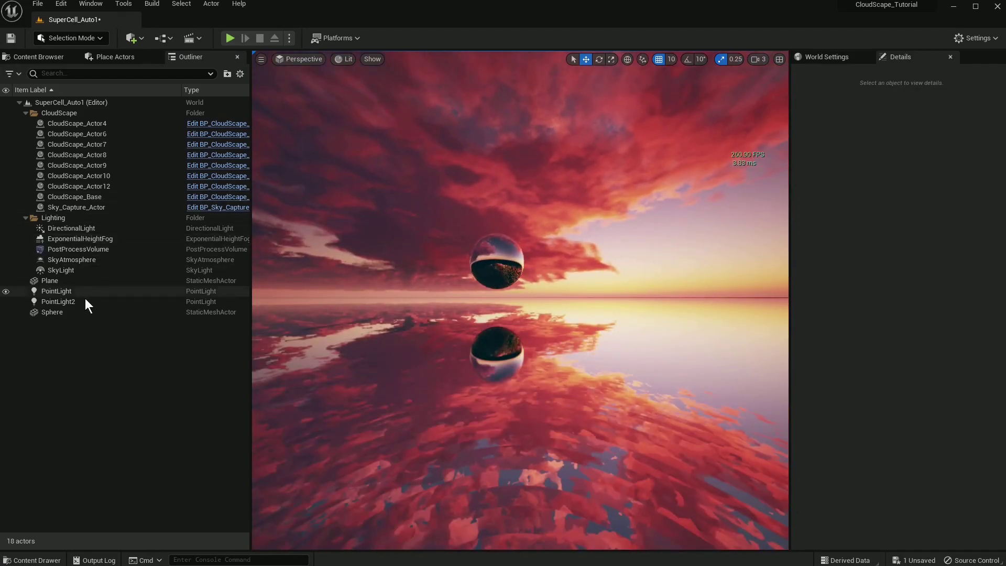
{"action": "left_click", "coordinate": [89, 271]}
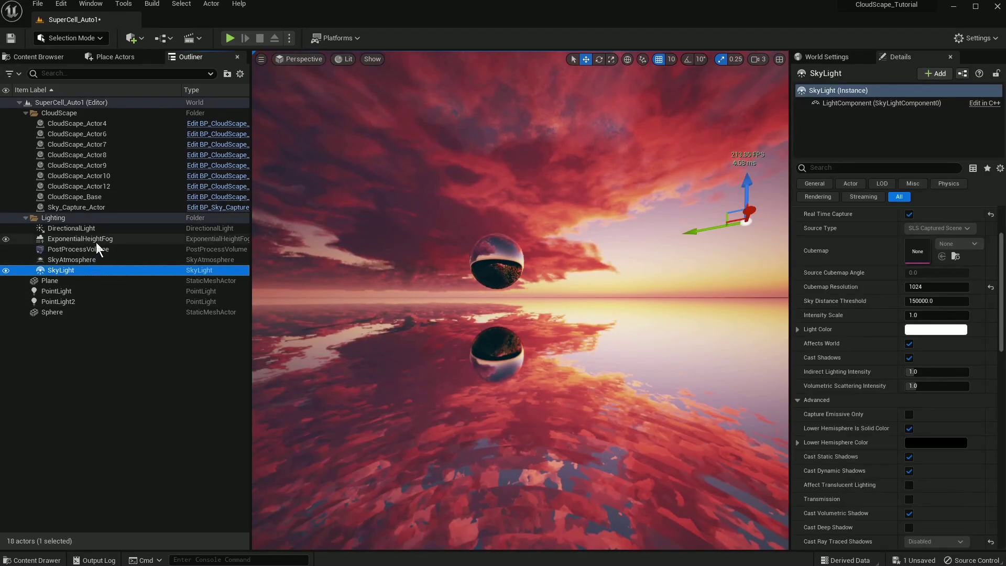
{"action": "scroll", "coordinate": [912, 251], "scroll_direction": "up", "scroll_amount": 2}
{"action": "left_click", "coordinate": [910, 281]}
{"action": "key", "text": "F11"}
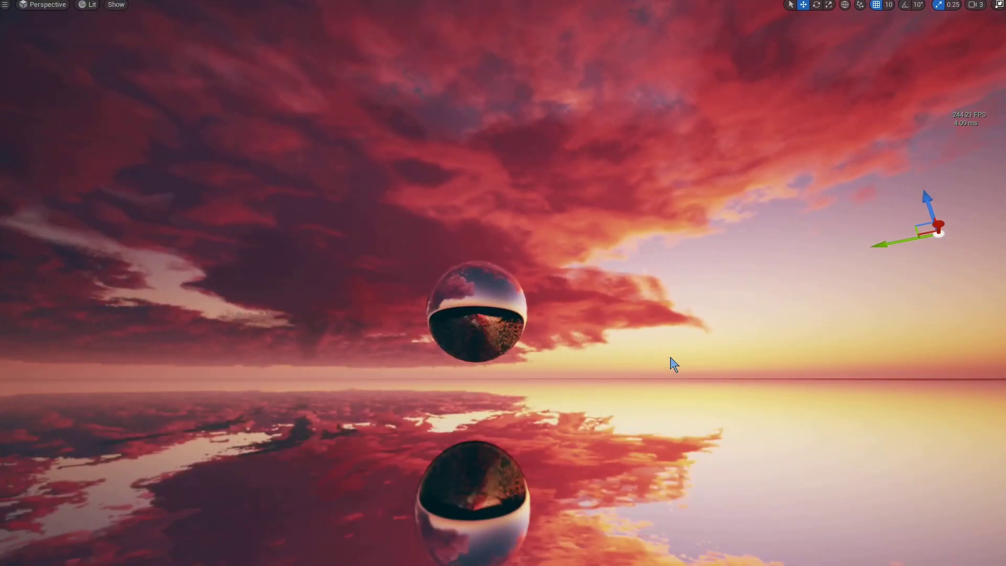
- Run the console command r.VolumetricRenderTarget.UvNoiseSampleAcceptanceWeight 5
{"action": "right_click_drag", "start_coordinate": [668, 329], "coordinate": [634, 323]}
{"action": "key", "text": "s"}
{"action": "key", "text": "grave"}
{"action": "key", "text": "Up"}
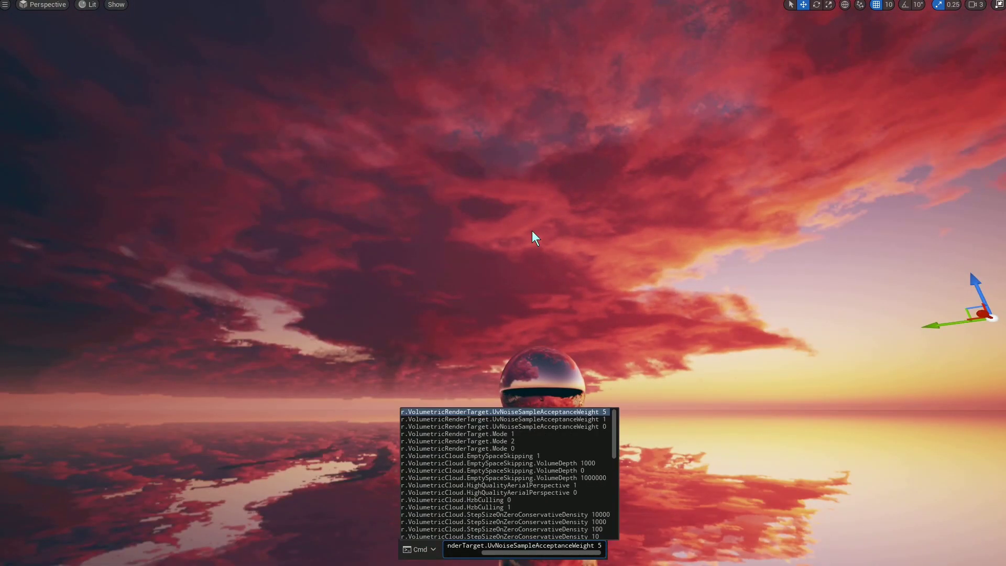
{"action": "key", "text": "Down"}
{"action": "key", "text": "Down"}
{"action": "key", "text": "Up"}
{"action": "key", "text": "Up"}
{"action": "key", "text": "Return"}
- Try r.VolumetricRenderTarget.UvNoiseSampleAcceptanceWeight at 100 and at 1, comparing the cloud noise
{"action": "key", "text": "grave"}
{"action": "key", "text": "Up"}
{"action": "type", "text": "00"}
{"action": "key", "text": "Return"}
{"action": "key", "text": "grave"}
{"action": "key", "text": "Up"}
{"action": "key", "text": "Return"}
{"action": "key", "text": "grave"}
{"action": "key", "text": "Up"}
{"action": "key", "text": "Down"}
{"action": "key", "text": "Down"}
{"action": "key", "text": "Return"}
- Try r.VolumetricRenderTarget.Mode at 2 and at 1 while looking around the clouds
{"action": "key", "text": "grave"}
{"action": "key", "text": "Up"}
{"action": "key", "text": "BackSpace"}
{"action": "type", "text": "2"}
{"action": "key", "text": "Return"}
{"action": "right_click_drag", "start_coordinate": [630, 262], "coordinate": [695, 159]}
{"action": "key", "text": "grave"}
{"action": "key", "text": "Up"}
{"action": "key", "text": "BackSpace"}
{"action": "type", "text": "1"}
{"action": "key", "text": "Return"}
- Set r.VolumetricRenderTarget.Mode to 0 through the console
{"action": "key", "text": "grave"}
{"action": "key", "text": "Up"}
{"action": "key", "text": "BackSpace"}
{"action": "type", "text": "0"}
{"action": "key", "text": "Return"}
- Try r.VolumetricRenderTarget.UpsamplingMode at 0, 3, 4, 2 and 1, comparing the cloud sharpness
{"action": "key", "text": "grave"}
{"action": "key", "text": "Up"}
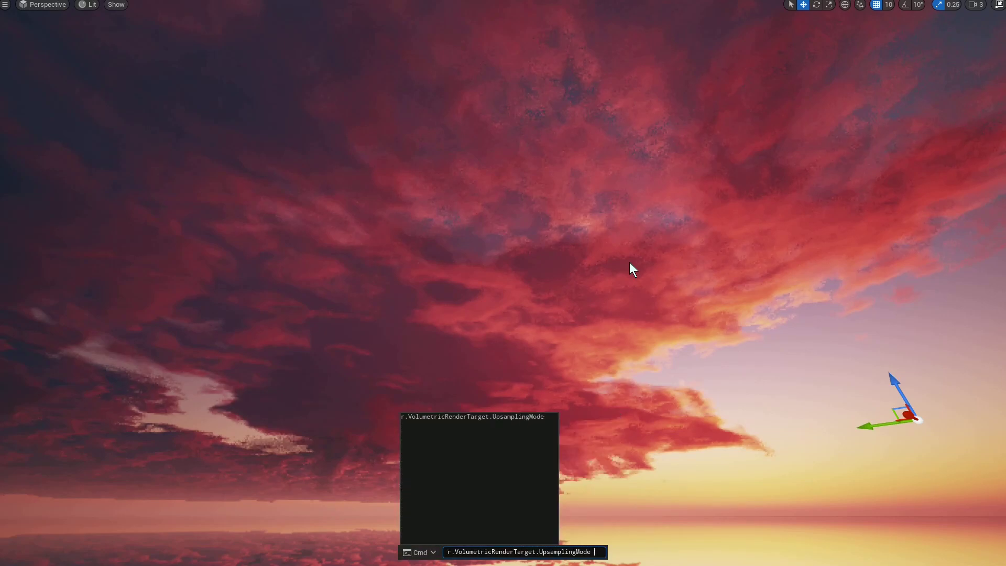
{"action": "key", "text": "grave"}
{"action": "key", "text": "Up"}
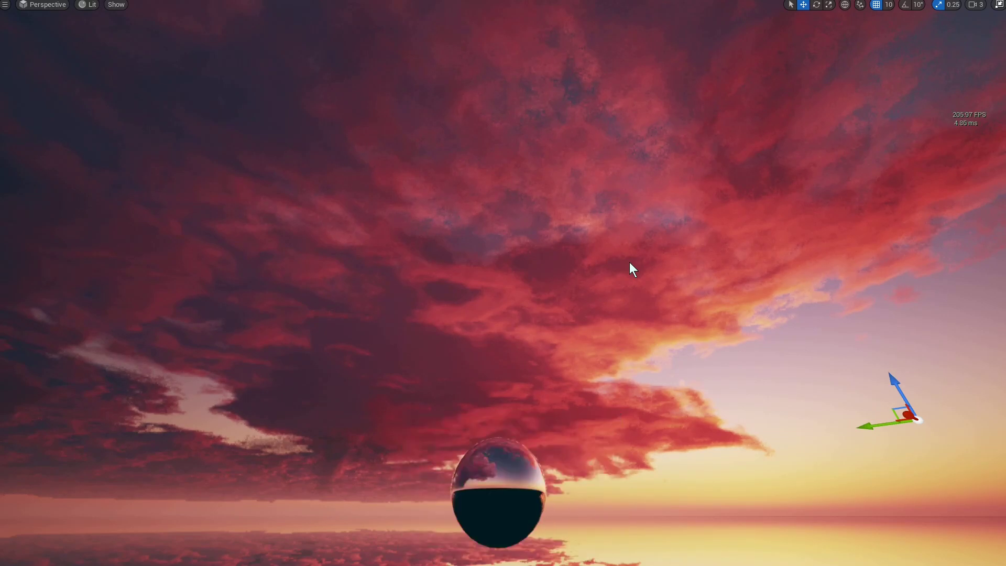
{"action": "key", "text": "grave"}
{"action": "key", "text": "Up"}
{"action": "key", "text": "BackSpace"}
{"action": "type", "text": "4"}
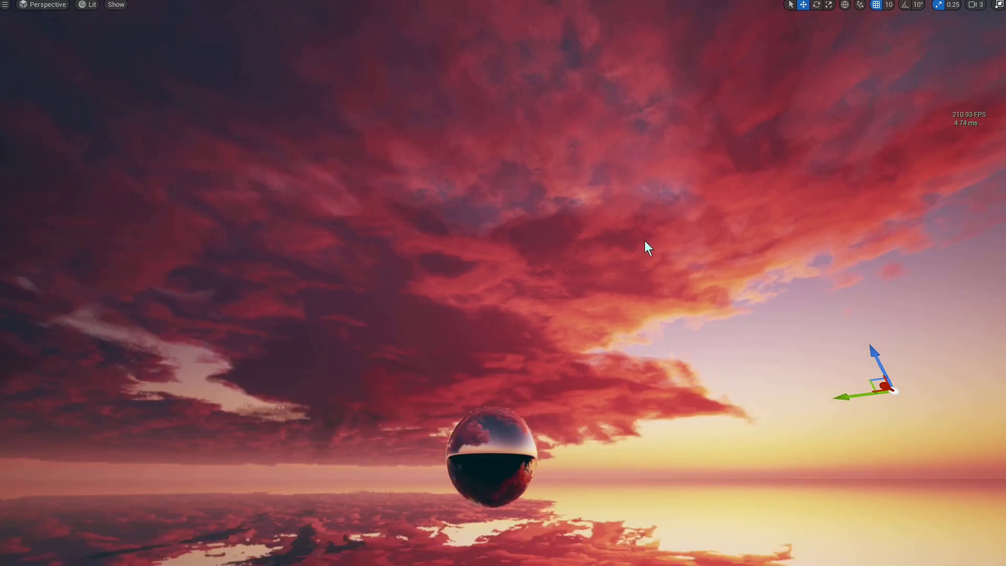
{"action": "key", "text": "grave"}
{"action": "key", "text": "Up"}
{"action": "key", "text": "BackSpace"}
{"action": "type", "text": "4"}
{"action": "key", "text": "Return"}
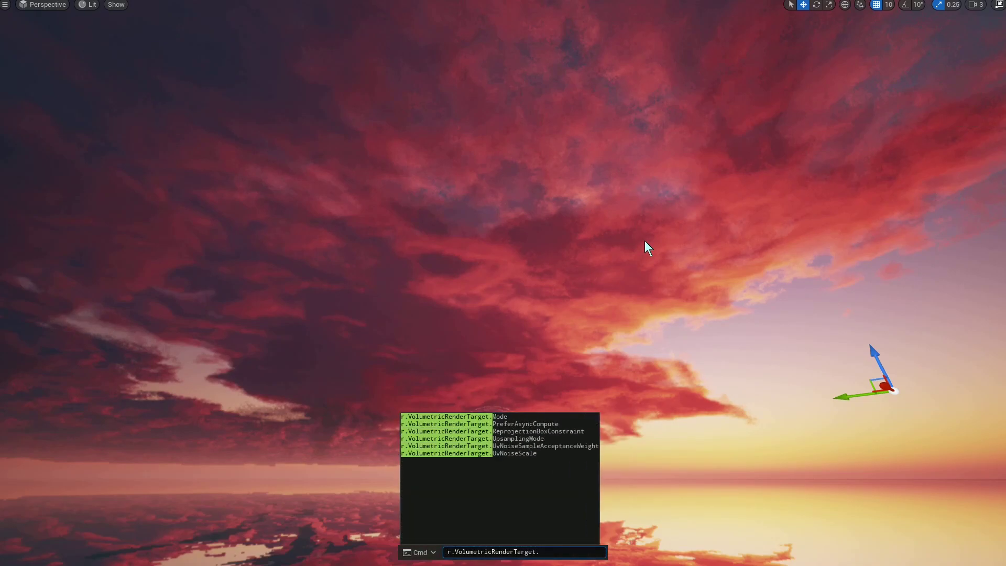
- Try r.VolumetricRenderTarget.UvNoiseScale at 5, 0 and 0.5 and inspect the clouds while turning the view
{"action": "type", "text": "0"}
{"action": "key", "text": "Return"}
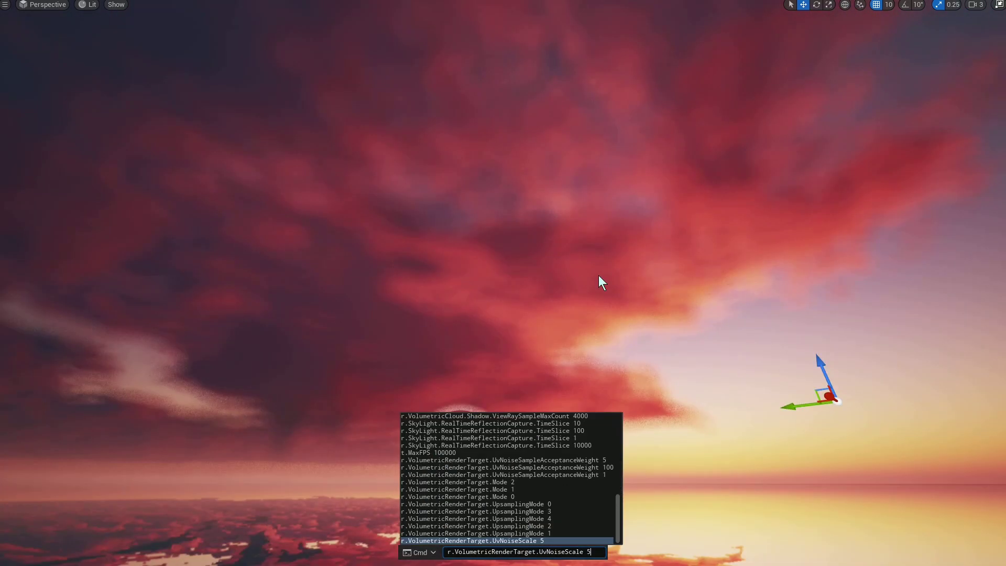
{"action": "key", "text": "Return"}
{"action": "key", "text": "grave"}
{"action": "key", "text": "Up"}
{"action": "type", "text": "1"}
{"action": "key", "text": "Return"}
{"action": "right_click_drag", "start_coordinate": [599, 277], "coordinate": [779, 284]}
- Try r.VolumetricRenderTarget.UpsamplingMode at 2 and set it to 3
{"action": "key", "text": "grave"}
{"action": "key", "text": "Up"}
{"action": "key", "text": "Return"}
{"action": "key", "text": "grave"}
{"action": "key", "text": "Up"}
{"action": "key", "text": "BackSpace"}
{"action": "type", "text": "3"}
{"action": "key", "text": "Return"}
- Compare r.VolumetricRenderTarget.UvNoiseScale at 5 and 2, and set it to 1
{"action": "key", "text": "grave"}
{"action": "key", "text": "Up"}
{"action": "key", "text": "Return"}
- Try r.VolumetricRenderTarget.UvNoiseSampleAcceptanceWeight at 1 and 10, and check the clouds while turning the view
{"action": "key", "text": "grave"}
{"action": "key", "text": "Up"}
{"action": "type", "text": "1"}
{"action": "key", "text": "Return"}
{"action": "key", "text": "grave"}
{"action": "key", "text": "Up"}
{"action": "type", "text": "0"}
{"action": "key", "text": "Return"}
{"action": "key", "text": "grave"}
{"action": "key", "text": "Up"}
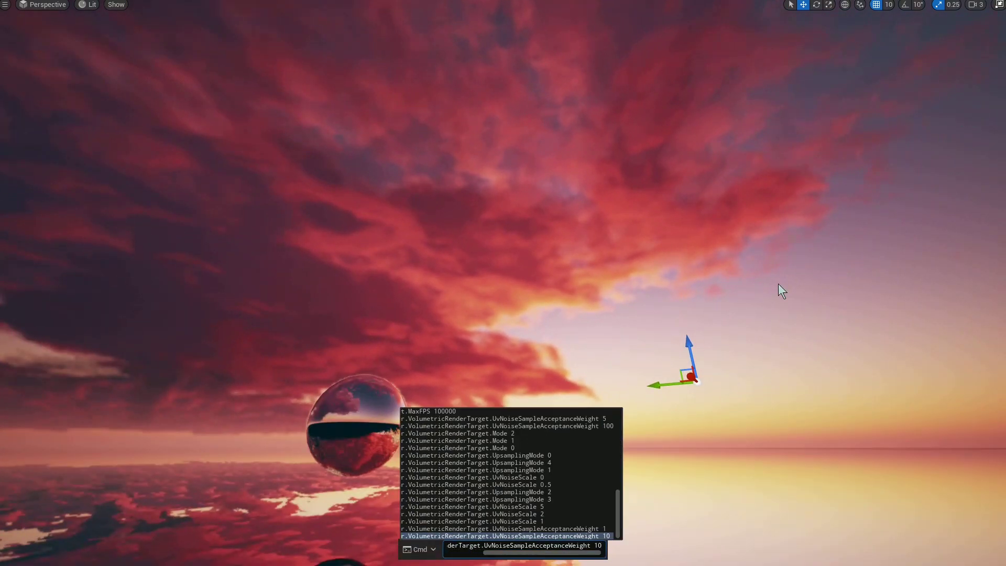
{"action": "key", "text": "Return"}
{"action": "right_click_drag", "start_coordinate": [808, 79], "coordinate": [814, 83]}
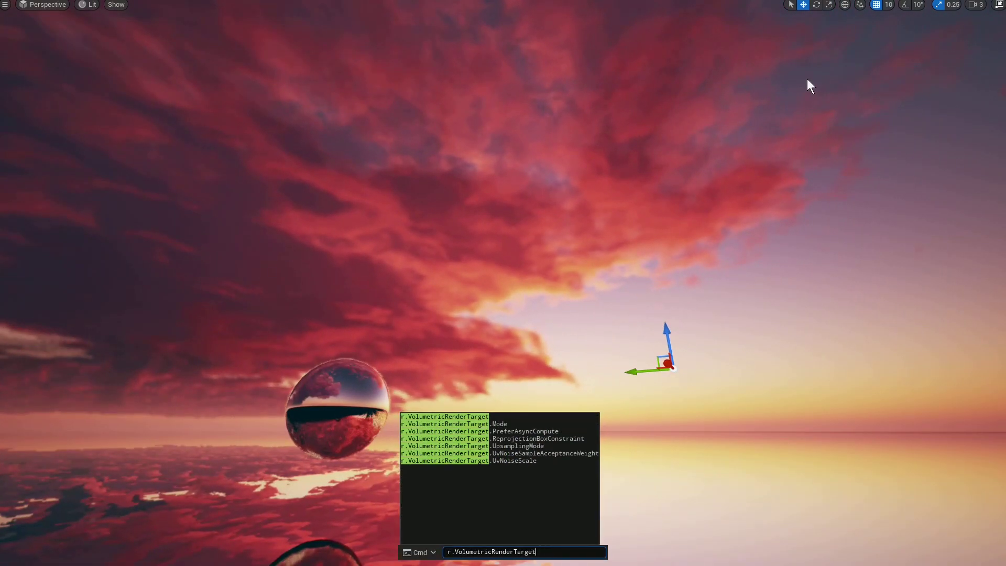
{"action": "key", "text": "Return"}
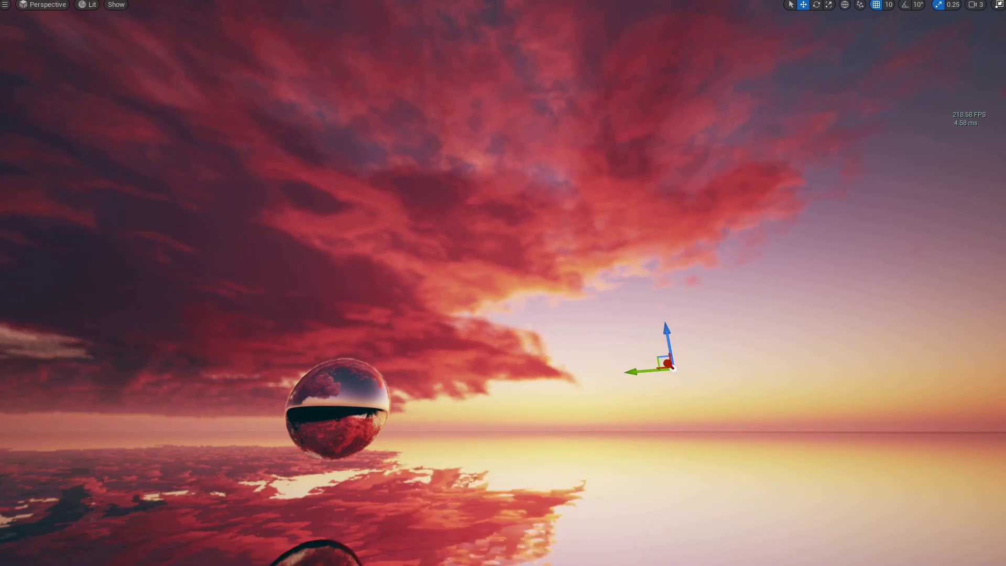
{"action": "mouse_move", "coordinate": [728, 229]}
{"action": "right_mouse_down"}
{"action": "mouse_move", "coordinate": [677, 199]}
{"action": "mouse_move", "coordinate": [729, 229]}
{"action": "right_mouse_up"}
- Set r.VolumetricCloud.DistanceToSampleMaxCount to 150 in the console and check the clouds while turning the view
{"action": "key", "text": "grave"}
{"action": "key", "text": "Up"}
{"action": "key", "text": "ctrl+BackSpace"}
{"action": "key", "text": "ctrl+BackSpace"}
{"action": "key", "text": "ctrl+BackSpace"}
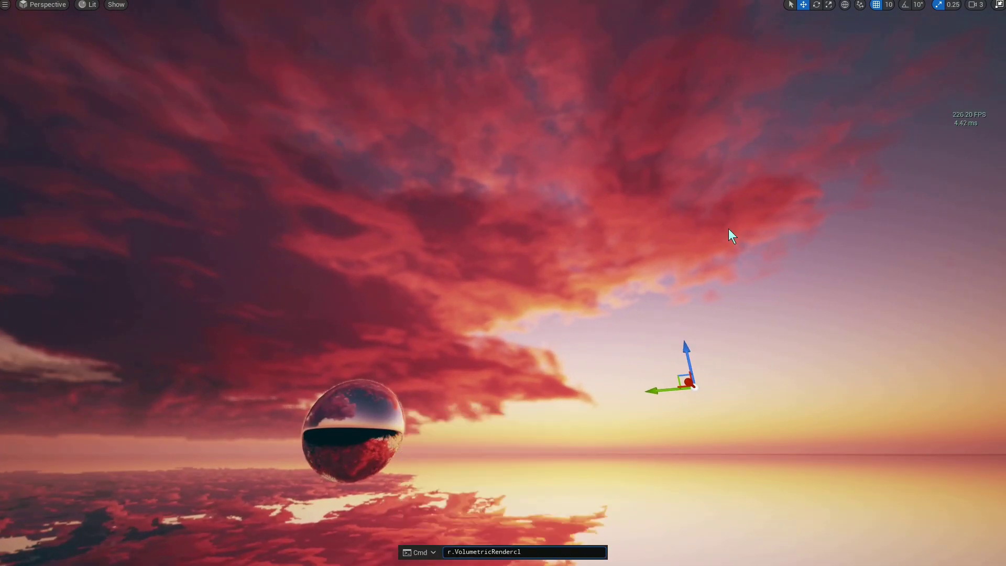
{"action": "key", "text": "BackSpace"}
{"action": "type", "text": "Cloud"}
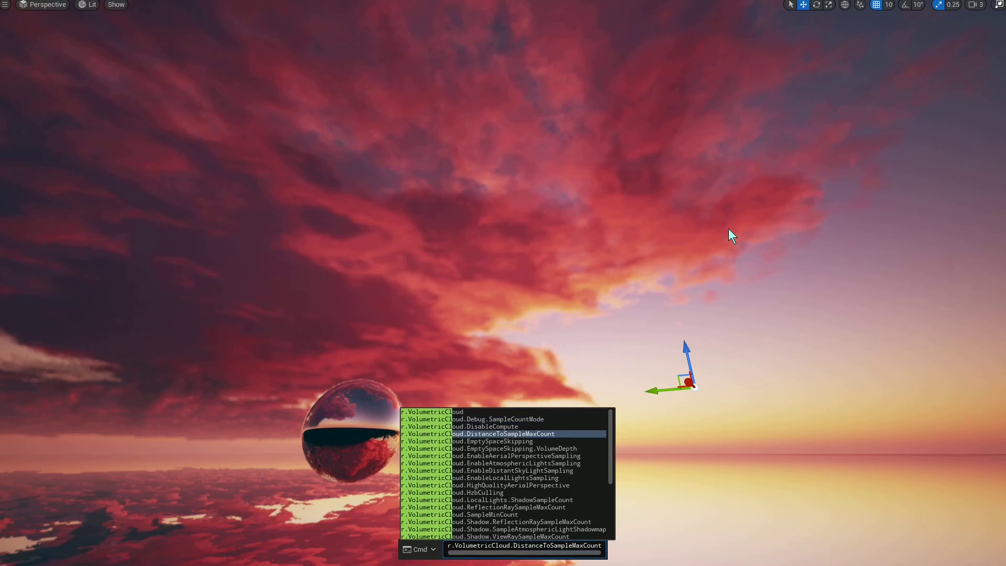
{"action": "type", "text": " 150"}
{"action": "key", "text": "Return"}
{"action": "right_click_drag", "start_coordinate": [741, 268], "coordinate": [864, 269]}
{"action": "right_click_drag", "start_coordinate": [704, 257], "coordinate": [886, 257]}
- Enter further r.VolumetricCloud.DistanceToSampleMaxCount values in the console and compare the clouds in motion
{"action": "key", "text": "grave"}
{"action": "key", "text": "Up"}
{"action": "key", "text": "Return"}
{"action": "right_click_drag", "start_coordinate": [658, 246], "coordinate": [723, 251]}
{"action": "key", "text": "grave"}
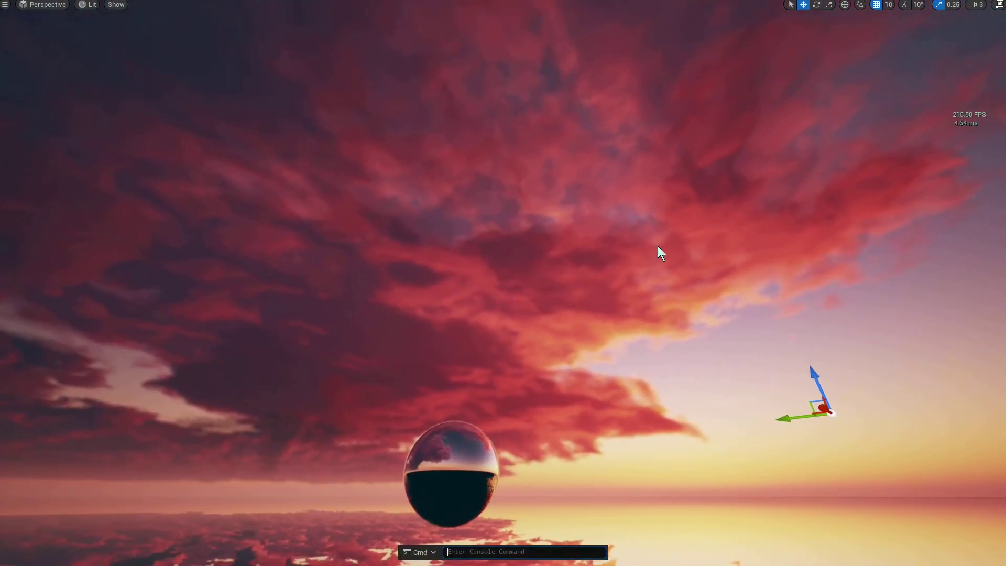
{"action": "key", "text": "Return"}
{"action": "right_click_drag", "start_coordinate": [641, 244], "coordinate": [698, 238]}
{"action": "key", "text": "grave"}
{"action": "key", "text": "Up"}
{"action": "key", "text": "BackSpace"}
{"action": "key", "text": "BackSpace"}
{"action": "type", "text": "50"}
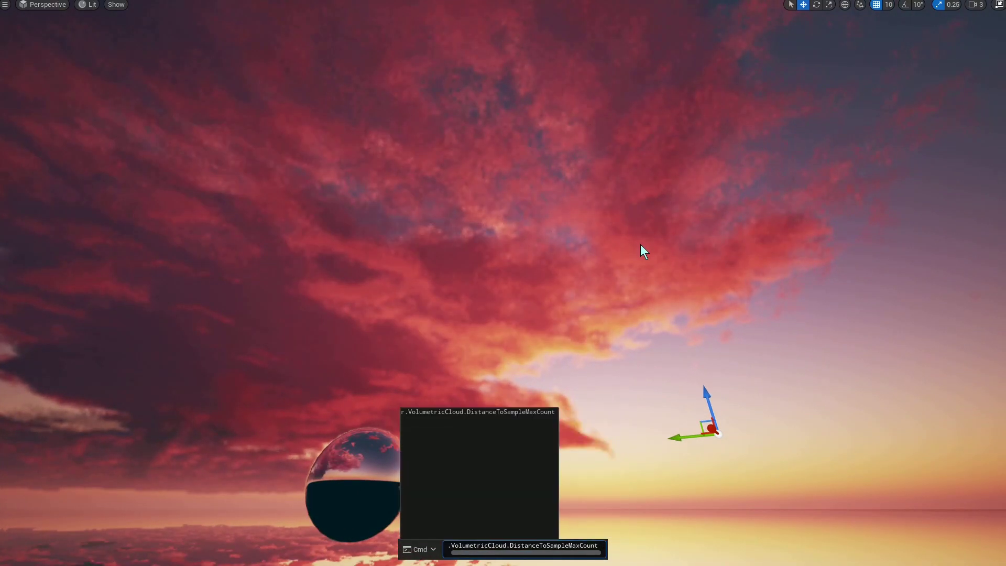
{"action": "key", "text": "Return"}
{"action": "key", "text": "grave"}
{"action": "right_click_drag", "start_coordinate": [641, 245], "coordinate": [539, 286]}
- Replace the recalled sample-count command in the console and set r.VolumetricCloud.EmptySpaceSkipping to 1
{"action": "key", "text": "BackSpace"}
{"action": "key", "text": "BackSpace"}
{"action": "key", "text": "BackSpace"}
{"action": "key", "text": "BackSpace"}
{"action": "key", "text": "BackSpace"}
{"action": "key", "text": "BackSpace"}
{"action": "key", "text": "BackSpace"}
{"action": "key", "text": "BackSpace"}
{"action": "key", "text": "BackSpace"}
{"action": "key", "text": "BackSpace"}
{"action": "key", "text": "BackSpace"}
{"action": "key", "text": "BackSpace"}
{"action": "key", "text": "BackSpace"}
{"action": "key", "text": "BackSpace"}
{"action": "key", "text": "BackSpace"}
{"action": "key", "text": "BackSpace"}
{"action": "key", "text": "BackSpace"}
{"action": "key", "text": "BackSpace"}
{"action": "key", "text": "BackSpace"}
{"action": "key", "text": "BackSpace"}
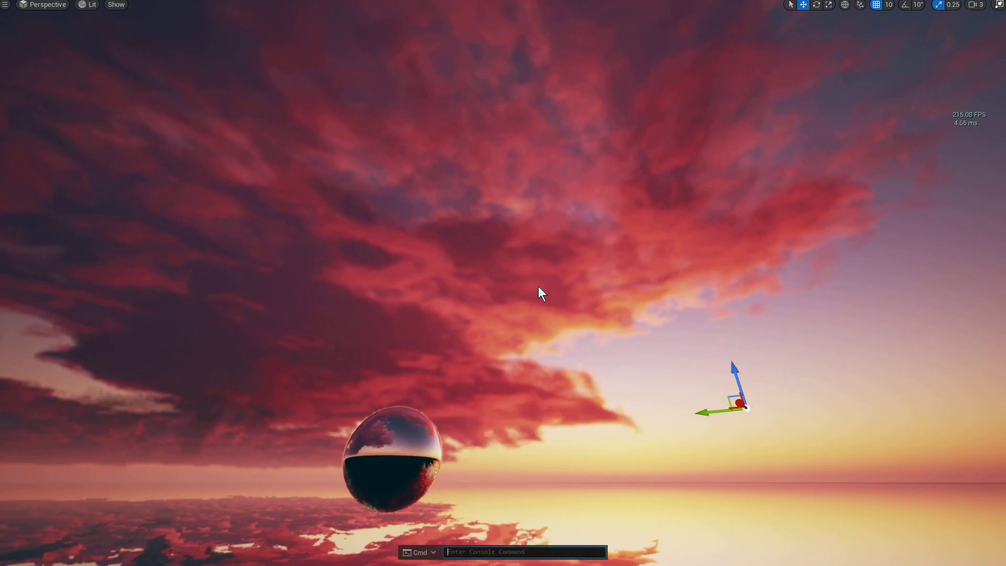
- Set r.VolumetricCloud.HighQualityAerialPerspective to 0 in the console
{"action": "type", "text": "E"}
{"action": "key", "text": "Down"}
{"action": "key", "text": "Down"}
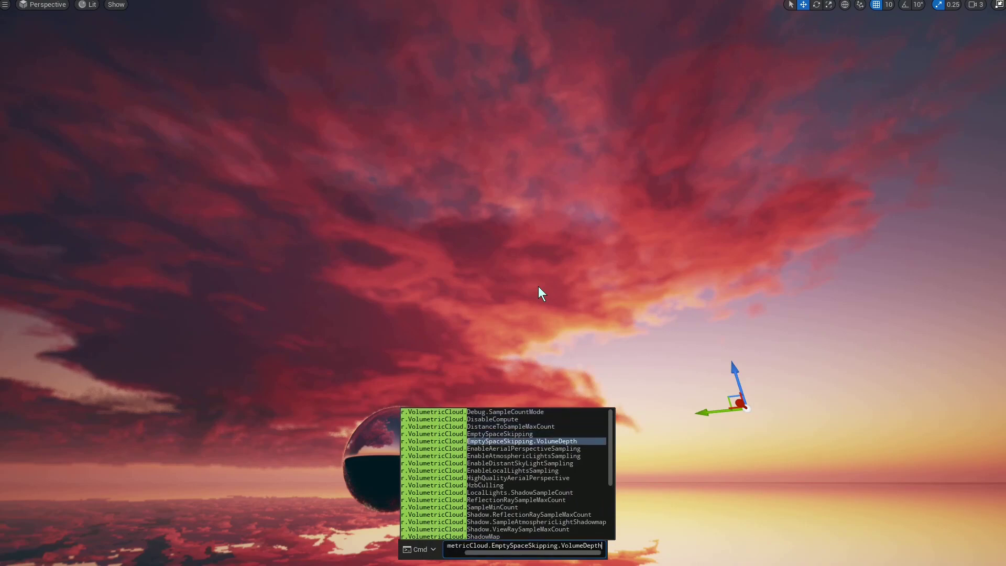
{"action": "key", "text": "Down"}
{"action": "key", "text": "Down"}
{"action": "key", "text": "Down"}
{"action": "key", "text": "Down"}
{"action": "key", "text": "Down"}
{"action": "key", "text": "Return"}
- Recall the last console command, change its variable to r.VolumetricCloud.SkyAO and set that to 0
{"action": "key", "text": "grave"}
{"action": "key", "text": "Up"}
{"action": "key", "text": "BackSpace"}
{"action": "key", "text": "BackSpace"}
{"action": "key", "text": "BackSpace"}
{"action": "key", "text": "BackSpace"}
{"action": "key", "text": "BackSpace"}
{"action": "key", "text": "BackSpace"}
{"action": "key", "text": "BackSpace"}
{"action": "key", "text": "BackSpace"}
{"action": "key", "text": "BackSpace"}
{"action": "key", "text": "BackSpace"}
{"action": "key", "text": "BackSpace"}
{"action": "key", "text": "BackSpace"}
{"action": "key", "text": "BackSpace"}
{"action": "key", "text": "BackSpace"}
{"action": "key", "text": "BackSpace"}
{"action": "key", "text": "BackSpace"}
{"action": "key", "text": "BackSpace"}
{"action": "key", "text": "BackSpace"}
{"action": "key", "text": "BackSpace"}
{"action": "key", "text": "BackSpace"}
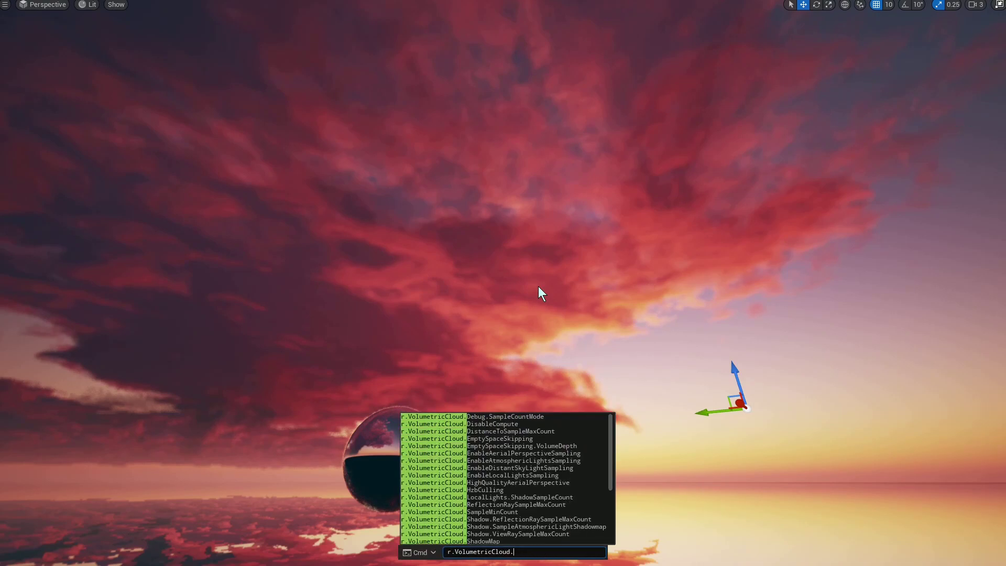
{"action": "key", "text": "Up"}
{"action": "key", "text": "Up"}
{"action": "key", "text": "Up"}
{"action": "key", "text": "Up"}
{"action": "key", "text": "Up"}
{"action": "key", "text": "Up"}
{"action": "key", "text": "Up"}
{"action": "key", "text": "Up"}
{"action": "key", "text": "Return"}
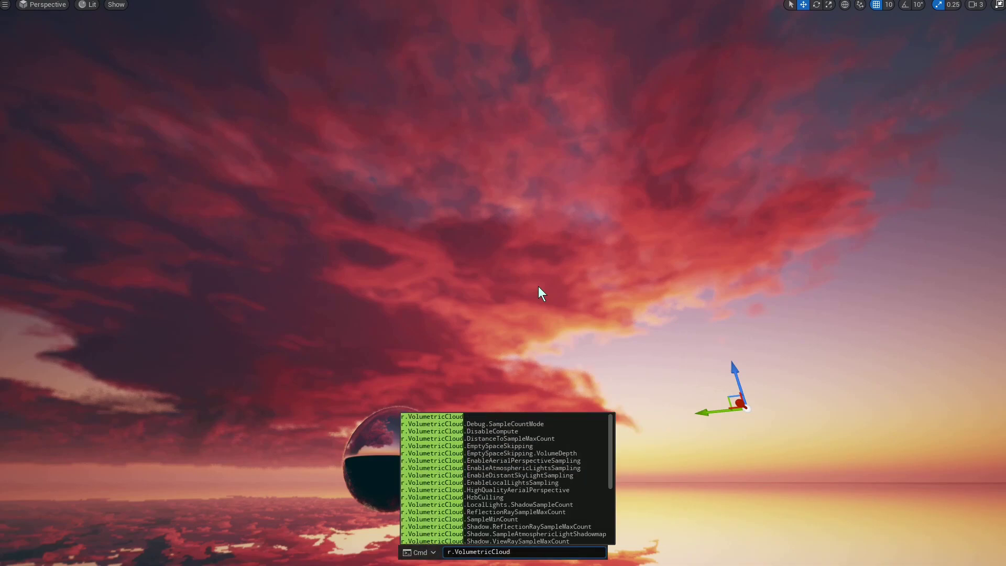
- Try r.VolumetricCloud.SampleMinCount at 10, 1000 and 1, and set it to 0
{"action": "key", "text": "Down"}
{"action": "key", "text": "Down"}
{"action": "key", "text": "Down"}
{"action": "key", "text": "Down"}
{"action": "key", "text": "Down"}
{"action": "key", "text": "Down"}
{"action": "key", "text": "Down"}
{"action": "key", "text": "Down"}
{"action": "key", "text": "Down"}
{"action": "key", "text": "Down"}
{"action": "key", "text": "Down"}
{"action": "key", "text": "Down"}
{"action": "key", "text": "Down"}
{"action": "key", "text": "Down"}
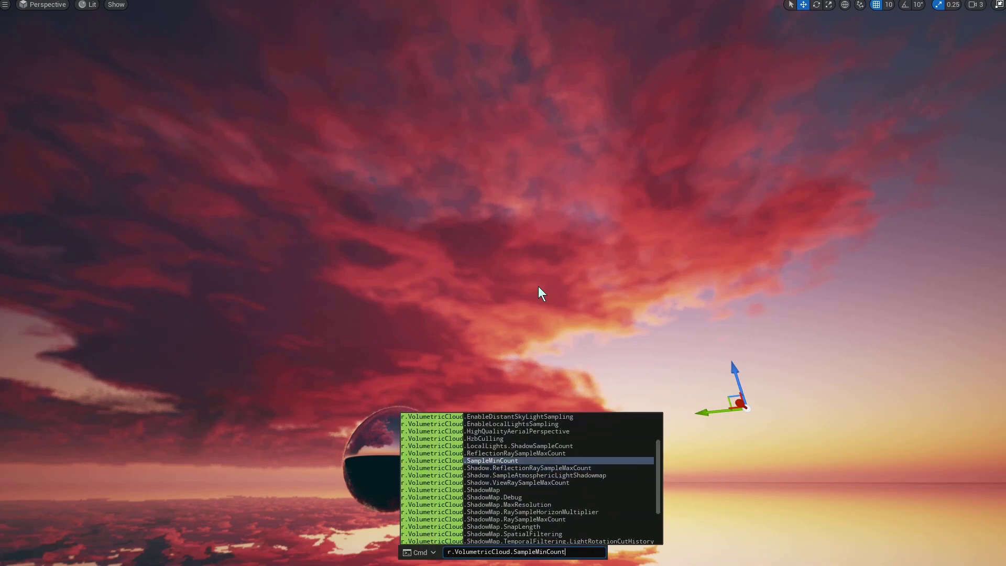
{"action": "type", "text": "1000"}
{"action": "key", "text": "Return"}
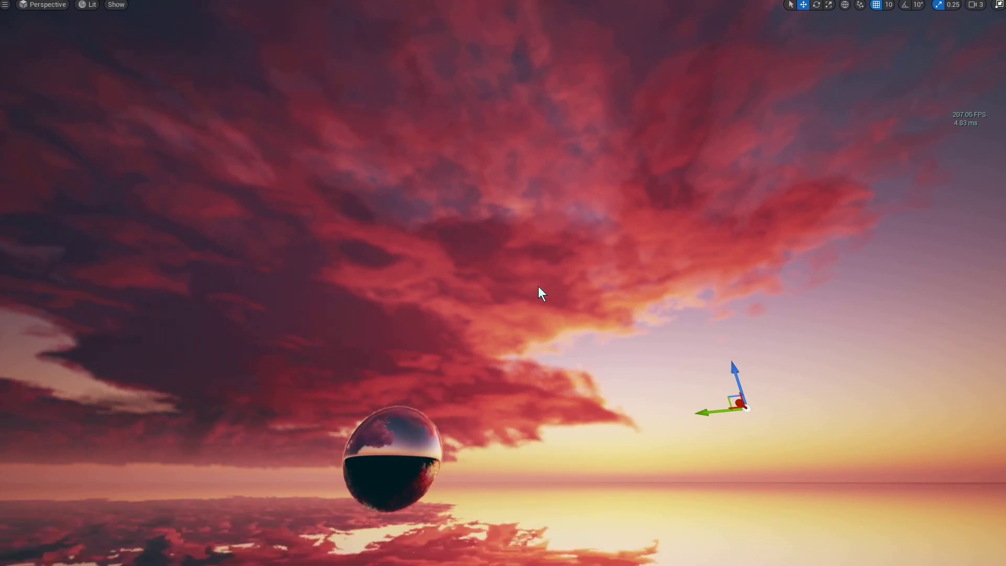
{"action": "key", "text": "grave"}
{"action": "key", "text": "Up"}
{"action": "key", "text": "BackSpace"}
{"action": "key", "text": "BackSpace"}
{"action": "key", "text": "BackSpace"}
{"action": "type", "text": "2"}
{"action": "key", "text": "Return"}
- Choose r.VolumetricCloud.EnableDistantSkyLightSampling from the matching console variables and set it to 0
{"action": "key", "text": "grave"}
{"action": "key", "text": "Up"}
{"action": "key", "text": "BackSpace"}
{"action": "key", "text": "BackSpace"}
{"action": "key", "text": "BackSpace"}
{"action": "key", "text": "BackSpace"}
{"action": "key", "text": "BackSpace"}
{"action": "key", "text": "BackSpace"}
{"action": "key", "text": "BackSpace"}
{"action": "key", "text": "BackSpace"}
{"action": "key", "text": "BackSpace"}
{"action": "key", "text": "BackSpace"}
{"action": "key", "text": "BackSpace"}
{"action": "key", "text": "BackSpace"}
{"action": "key", "text": "BackSpace"}
{"action": "key", "text": "BackSpace"}
{"action": "key", "text": "BackSpace"}
{"action": "key", "text": "BackSpace"}
{"action": "key", "text": "Up"}
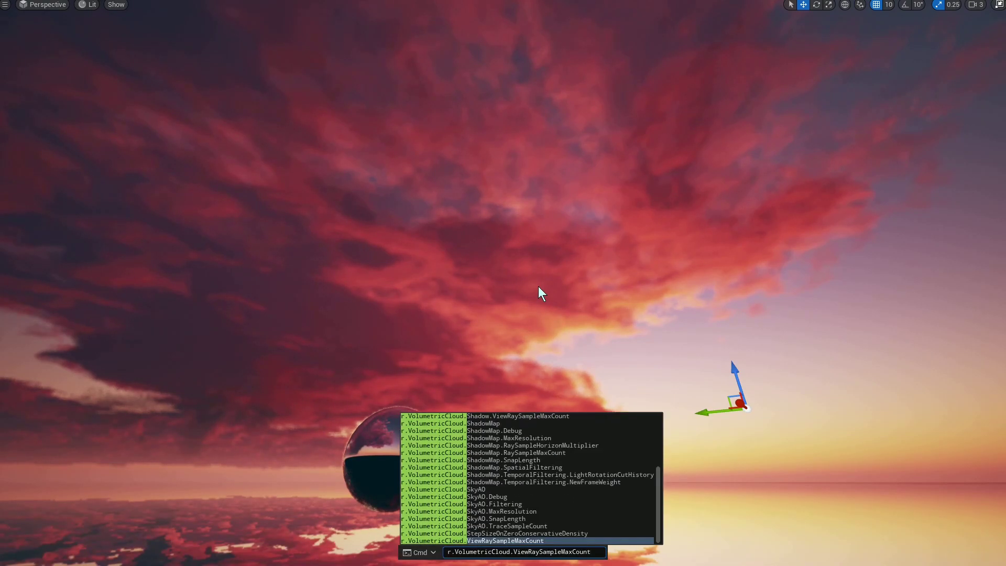
{"action": "key", "text": "Up"}
{"action": "key", "text": "Up"}
{"action": "key", "text": "Up"}
{"action": "key", "text": "Up"}
{"action": "key", "text": "Up"}
{"action": "key", "text": "Up"}
{"action": "key", "text": "Up"}
{"action": "key", "text": "Up"}
{"action": "key", "text": "Up"}
{"action": "key", "text": "Up"}
{"action": "key", "text": "Up"}
{"action": "key", "text": "Up"}
{"action": "key", "text": "Up"}
{"action": "key", "text": "Up"}
{"action": "key", "text": "Up"}
{"action": "key", "text": "Up"}
{"action": "key", "text": "Up"}
{"action": "key", "text": "Up"}
{"action": "key", "text": "Up"}
{"action": "key", "text": "Up"}
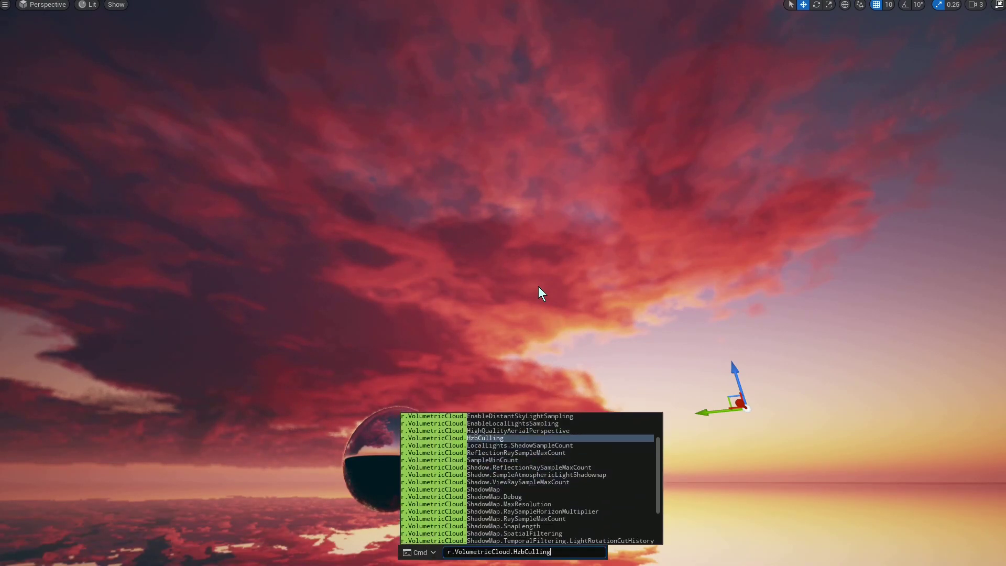
{"action": "key", "text": "Up"}
{"action": "key", "text": "Up"}
{"action": "key", "text": "Up"}
{"action": "key", "text": "Up"}
{"action": "key", "text": "Up"}
{"action": "key", "text": "Return"}
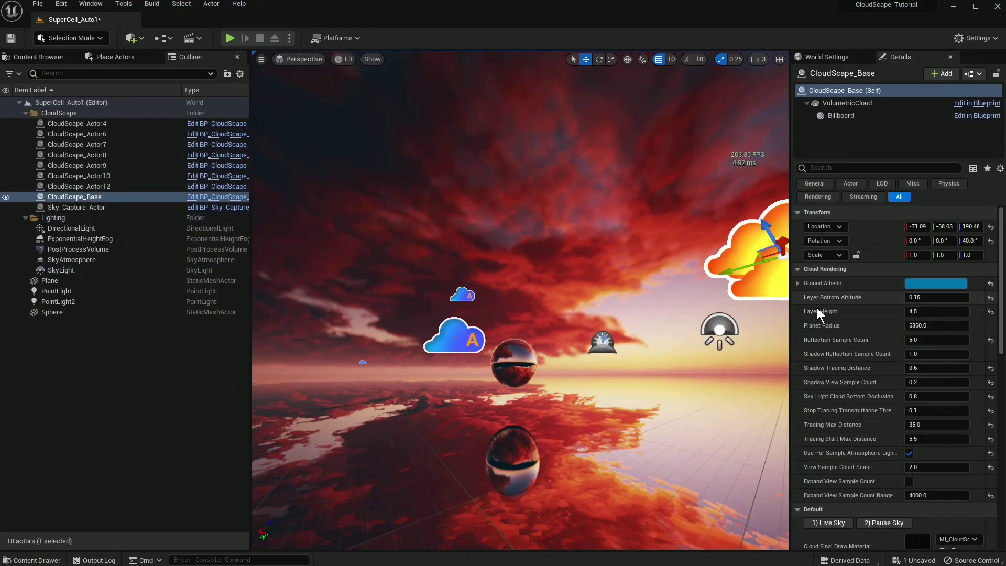
- Try a different Noise Scale colour in the MI_CloudScape material instance and undo the change
{"action": "scroll", "coordinate": [870, 351], "scroll_direction": "down", "scroll_amount": 3}
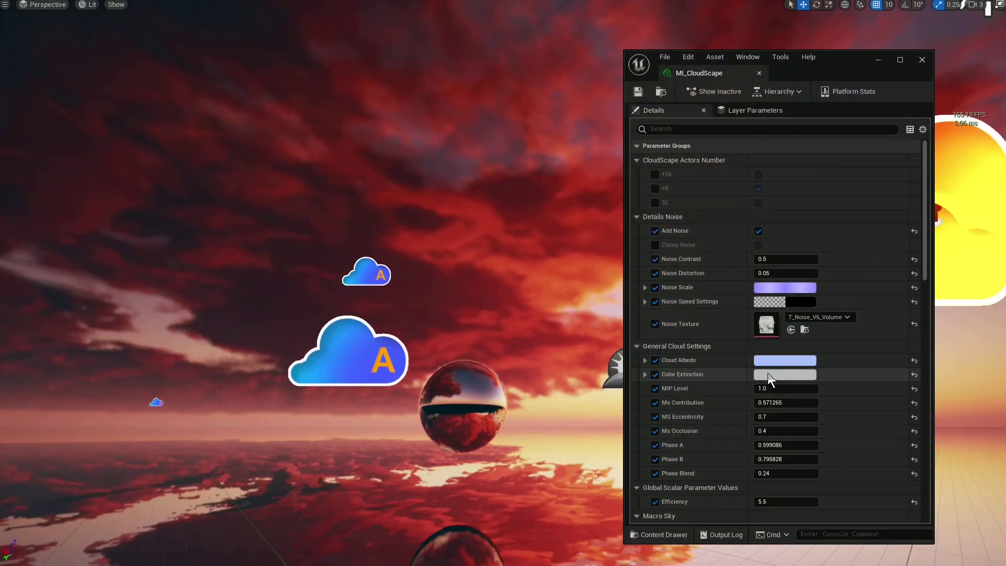
{"action": "left_click", "coordinate": [799, 287]}
{"action": "left_click", "coordinate": [800, 288]}
{"action": "left_click_drag", "start_coordinate": [742, 428], "coordinate": [734, 428]}
{"action": "left_click", "coordinate": [707, 529]}
{"action": "key", "text": "ctrl+z"}
{"action": "key", "text": "ctrl+z"}
- Adjust the Cloud Albedo colour of MI_CloudScape, and open and close its Color Extinction colour
{"action": "left_click", "coordinate": [773, 362]}
{"action": "left_click_drag", "start_coordinate": [962, 427], "coordinate": [955, 427]}
{"action": "key", "text": "Return"}
{"action": "left_click", "coordinate": [763, 375]}
{"action": "left_click", "coordinate": [708, 530]}
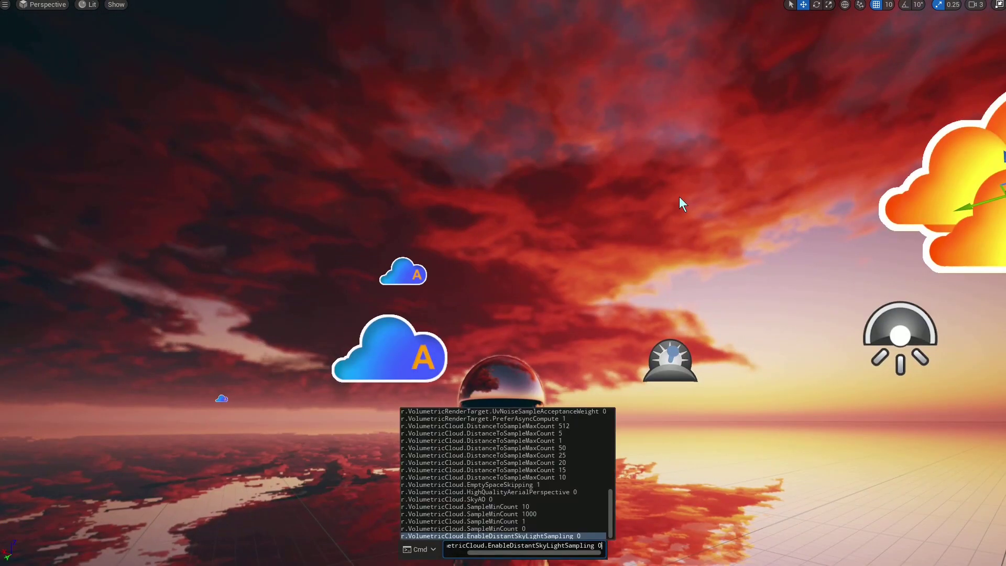
- Choose r.VolumetricCloud.SampleMinCount from the matching console variables and set it to 8
{"action": "key", "text": "BackSpace"}
{"action": "key", "text": "BackSpace"}
{"action": "key", "text": "BackSpace"}
{"action": "key", "text": "BackSpace"}
{"action": "key", "text": "BackSpace"}
{"action": "key", "text": "BackSpace"}
{"action": "key", "text": "BackSpace"}
{"action": "key", "text": "BackSpace"}
{"action": "key", "text": "BackSpace"}
{"action": "key", "text": "BackSpace"}
{"action": "key", "text": "BackSpace"}
{"action": "key", "text": "BackSpace"}
{"action": "key", "text": "BackSpace"}
{"action": "key", "text": "BackSpace"}
{"action": "key", "text": "BackSpace"}
{"action": "key", "text": "BackSpace"}
{"action": "key", "text": "BackSpace"}
{"action": "key", "text": "BackSpace"}
{"action": "key", "text": "BackSpace"}
{"action": "key", "text": "BackSpace"}
{"action": "key", "text": "Up"}
{"action": "key", "text": "Up"}
{"action": "key", "text": "Up"}
{"action": "key", "text": "Up"}
{"action": "key", "text": "Up"}
{"action": "key", "text": "Up"}
{"action": "key", "text": "Up"}
{"action": "key", "text": "Up"}
{"action": "key", "text": "Up"}
{"action": "key", "text": "Up"}
{"action": "key", "text": "Up"}
{"action": "key", "text": "Up"}
{"action": "key", "text": "Up"}
{"action": "key", "text": "Up"}
{"action": "key", "text": "Up"}
{"action": "key", "text": "Up"}
{"action": "key", "text": "Up"}
{"action": "key", "text": "Up"}
{"action": "key", "text": "Up"}
{"action": "key", "text": "Up"}
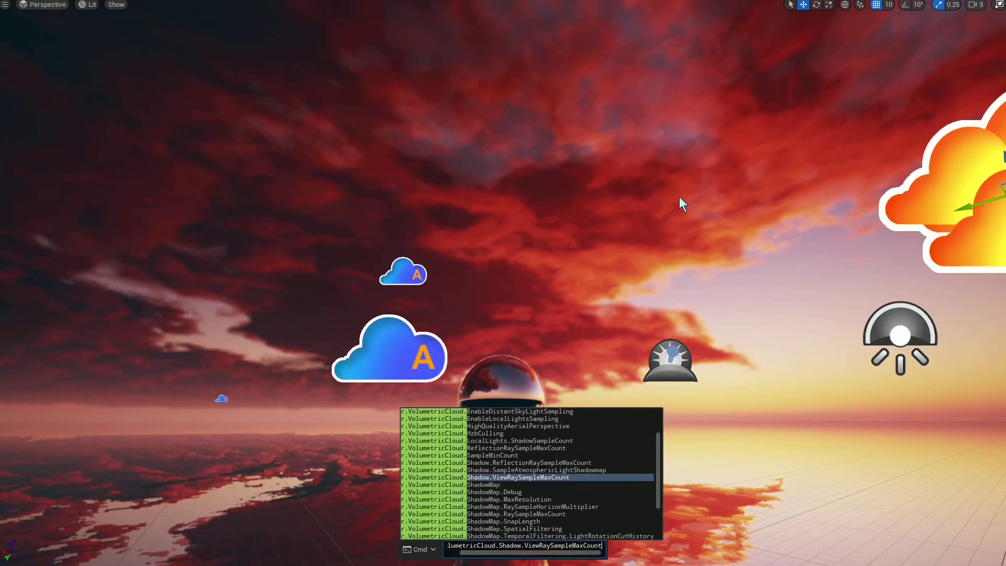
{"action": "scroll", "coordinate": [563, 487], "scroll_direction": "up", "scroll_amount": 3}
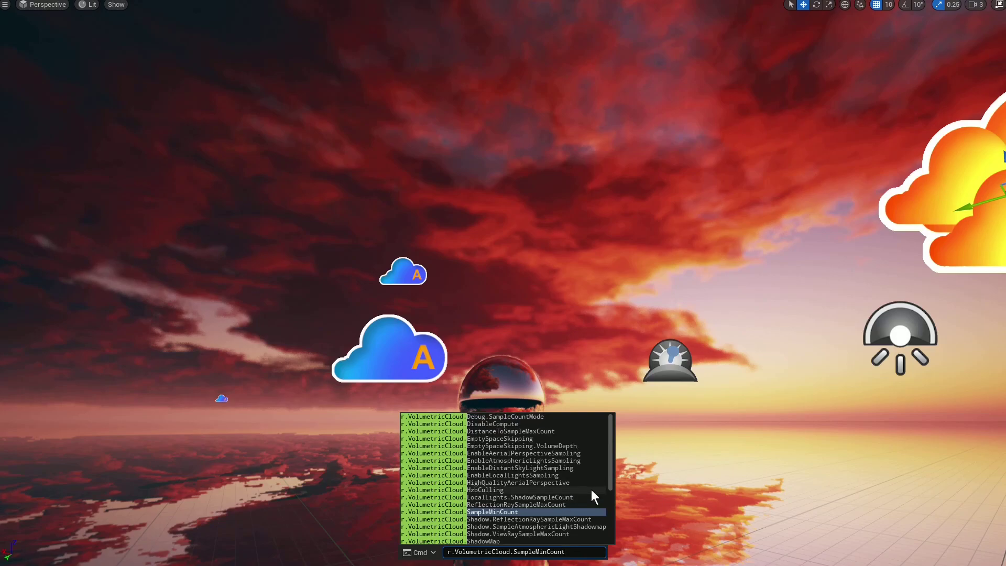
{"action": "type", "text": "8"}
{"action": "key", "text": "Return"}
{"action": "key", "text": "grave"}
{"action": "key", "text": "Up"}
{"action": "key", "text": "BackSpace"}
{"action": "type", "text": "1"}
{"action": "key", "text": "ctrl+BackSpace"}
{"action": "key", "text": "ctrl+BackSpace"}
{"action": "key", "text": "Escape"}
- Choose r.VolumetricCloud.StepSizeOnZeroConservativeDensity from the matching console variables and try it at 100 and 10
{"action": "key", "text": "grave"}
{"action": "key", "text": "Up"}
{"action": "key", "text": "BackSpace"}
{"action": "key", "text": "BackSpace"}
{"action": "key", "text": "BackSpace"}
{"action": "key", "text": "BackSpace"}
{"action": "key", "text": "BackSpace"}
{"action": "key", "text": "BackSpace"}
{"action": "key", "text": "BackSpace"}
{"action": "key", "text": "BackSpace"}
{"action": "key", "text": "BackSpace"}
{"action": "key", "text": "BackSpace"}
{"action": "key", "text": "BackSpace"}
{"action": "key", "text": "BackSpace"}
{"action": "key", "text": "BackSpace"}
{"action": "key", "text": "BackSpace"}
{"action": "key", "text": "BackSpace"}
{"action": "key", "text": "BackSpace"}
{"action": "key", "text": "BackSpace"}
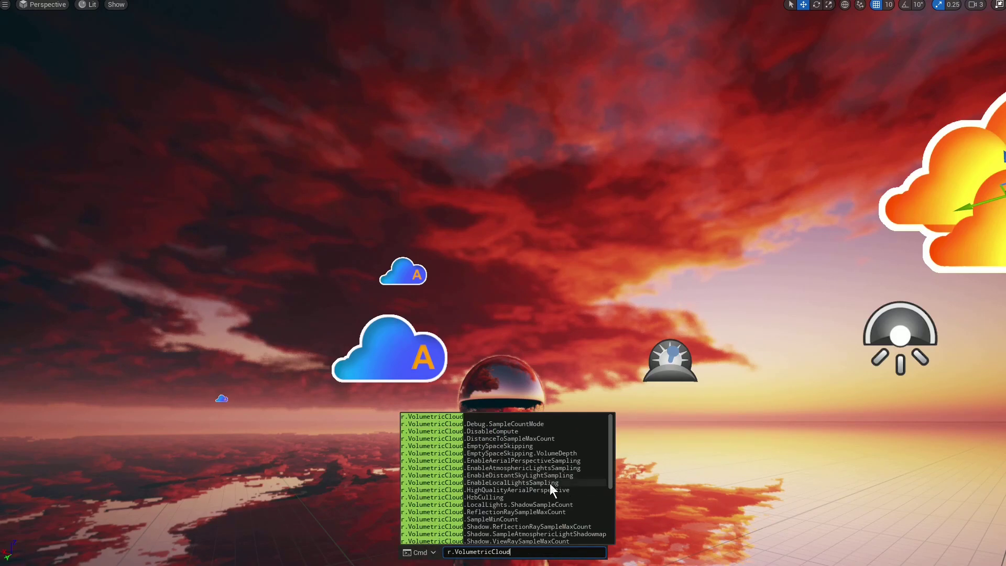
{"action": "scroll", "coordinate": [552, 513], "scroll_direction": "down", "scroll_amount": 5}
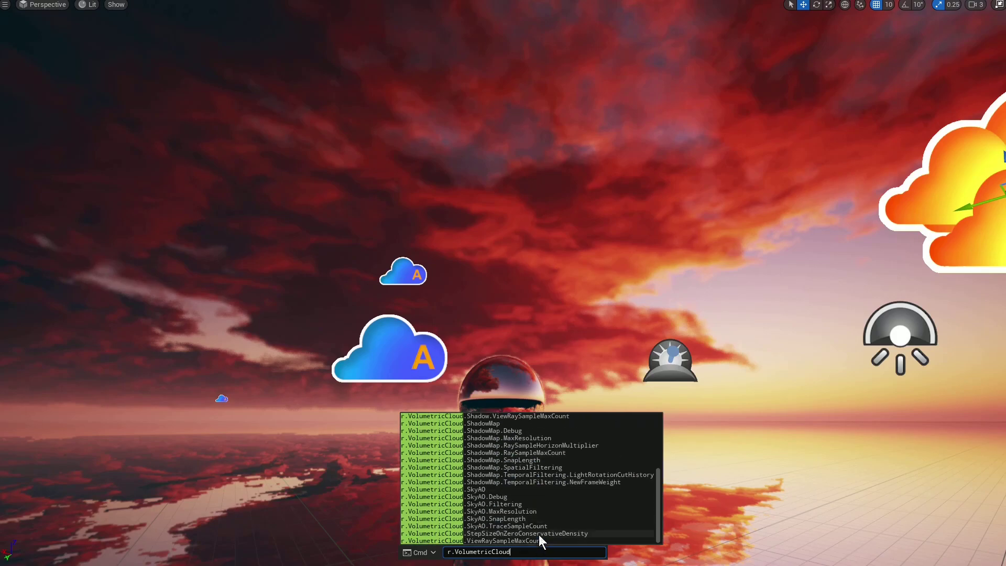
{"action": "left_click", "coordinate": [539, 535]}
{"action": "type", "text": "100"}
{"action": "key", "text": "Return"}
{"action": "key", "text": "grave"}
{"action": "key", "text": "Up"}
{"action": "key", "text": "BackSpace"}
{"action": "key", "text": "Return"}
{"action": "mouse_move", "coordinate": [541, 413]}
{"action": "right_mouse_down"}
{"action": "mouse_move", "coordinate": [393, 446]}
{"action": "mouse_move", "coordinate": [541, 413]}
{"action": "right_mouse_up"}
- Try r.VolumetricCloud.StepSizeOnZeroConservativeDensity at 0 and 1, and reapply the value 1
{"action": "key", "text": "grave"}
{"action": "key", "text": "Up"}
{"action": "key", "text": "BackSpace"}
{"action": "key", "text": "BackSpace"}
{"action": "type", "text": "0"}
{"action": "key", "text": "Return"}
{"action": "key", "text": "grave"}
{"action": "key", "text": "Up"}
{"action": "key", "text": "BackSpace"}
{"action": "type", "text": "1"}
{"action": "key", "text": "Return"}
{"action": "key", "text": "grave"}
{"action": "key", "text": "Up"}
{"action": "key", "text": "Return"}
{"action": "right_click_drag", "start_coordinate": [541, 413], "coordinate": [540, 401]}
- Set r.VolumetricCloud.StepSizeOnZeroConservativeDensity to 5, reapply it, and inspect the clouds from another angle
{"action": "key", "text": "grave"}
{"action": "key", "text": "Up"}
{"action": "key", "text": "BackSpace"}
{"action": "type", "text": "5"}
{"action": "key", "text": "Return"}
{"action": "key", "text": "grave"}
{"action": "key", "text": "Up"}
{"action": "key", "text": "Return"}
{"action": "right_click_drag", "start_coordinate": [536, 360], "coordinate": [498, 335]}
{"action": "key", "text": "w"}
{"action": "right_click_drag", "start_coordinate": [681, 262], "coordinate": [723, 288]}
- Compare the clouds with r.VolumetricCloud.StepSizeOnZeroConservativeDensity at 1, 5 and 2
{"action": "key", "text": "grave"}
{"action": "key", "text": "Up"}
{"action": "key", "text": "BackSpace"}
{"action": "type", "text": "1"}
{"action": "key", "text": "Return"}
{"action": "key", "text": "grave"}
{"action": "key", "text": "Up"}
{"action": "key", "text": "BackSpace"}
{"action": "type", "text": "5"}
{"action": "key", "text": "Return"}
{"action": "key", "text": "grave"}
{"action": "key", "text": "Up"}
{"action": "key", "text": "BackSpace"}
{"action": "type", "text": "2"}
{"action": "key", "text": "Return"}
- Try r.VolumetricCloud.StepSizeOnZeroConservativeDensity at 3 and 4
{"action": "key", "text": "grave"}
{"action": "key", "text": "Up"}
{"action": "key", "text": "BackSpace"}
{"action": "type", "text": "3"}
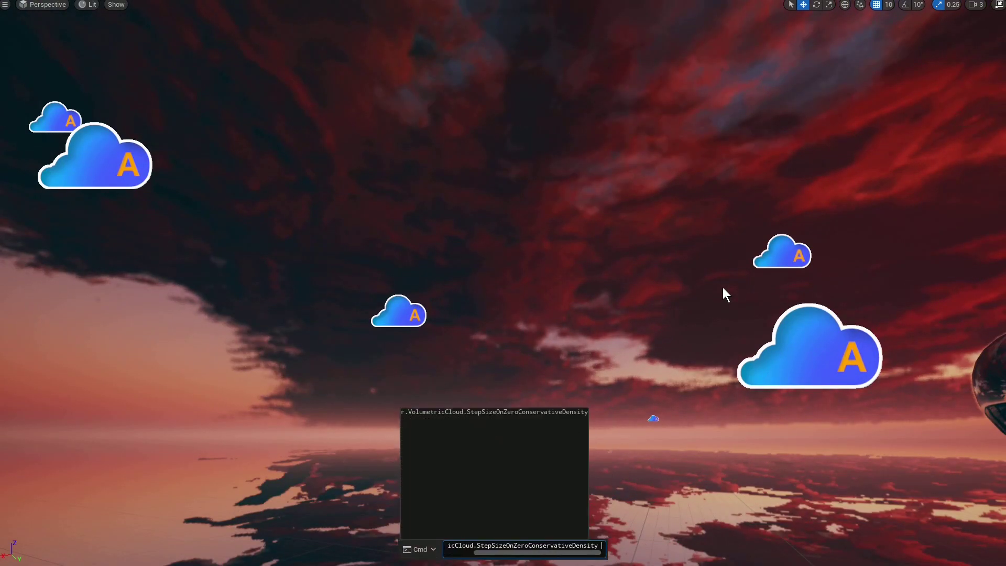
{"action": "key", "text": "Return"}
{"action": "key", "text": "grave"}
{"action": "key", "text": "Up"}
{"action": "key", "text": "BackSpace"}
{"action": "type", "text": "4"}
{"action": "key", "text": "Return"}
- Set r.VolumetricCloud.StepSizeOnZeroConservativeDensity to 5 and reapply the command
{"action": "key", "text": "grave"}
{"action": "key", "text": "Up"}
{"action": "key", "text": "BackSpace"}
{"action": "type", "text": "5"}
{"action": "key", "text": "Return"}
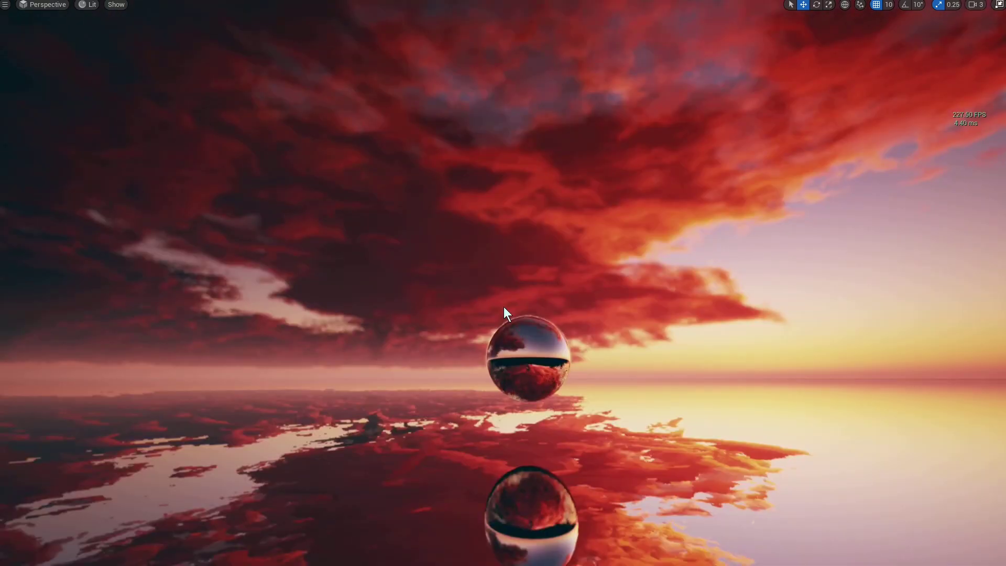
{"action": "key", "text": "grave"}
{"action": "key", "text": "Up"}
{"action": "key", "text": "Return"}
{"action": "key", "text": "Escape"}
- Rerun an earlier command from the console history and show the scene icons in the viewport again
{"action": "key", "text": "grave"}
{"action": "key", "text": "Up"}
{"action": "key", "text": "Up"}
{"action": "key", "text": "Return"}
{"action": "key", "text": "g"}
{"action": "right_click_drag", "start_coordinate": [505, 307], "coordinate": [524, 288]}
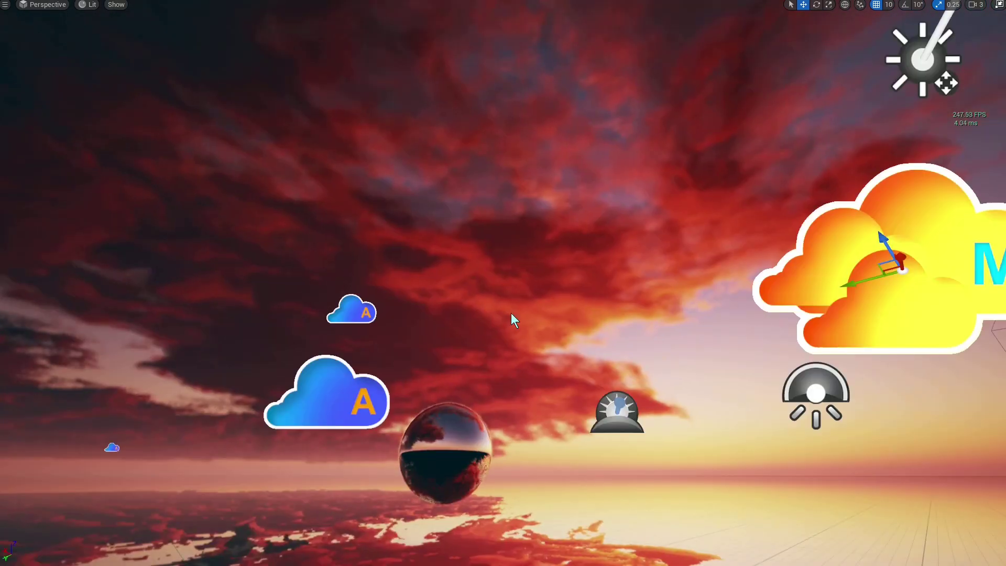
- Return to the full editor layout and set the Density of CloudScape_Actor7 to 150
{"action": "left_click", "coordinate": [351, 312]}
{"action": "key", "text": "F11"}
{"action": "right_click_drag", "start_coordinate": [558, 334], "coordinate": [540, 334]}
{"action": "left_click", "coordinate": [749, 294]}
{"action": "left_click", "coordinate": [433, 355]}
{"action": "scroll", "coordinate": [895, 262], "scroll_direction": "down", "scroll_amount": 3}
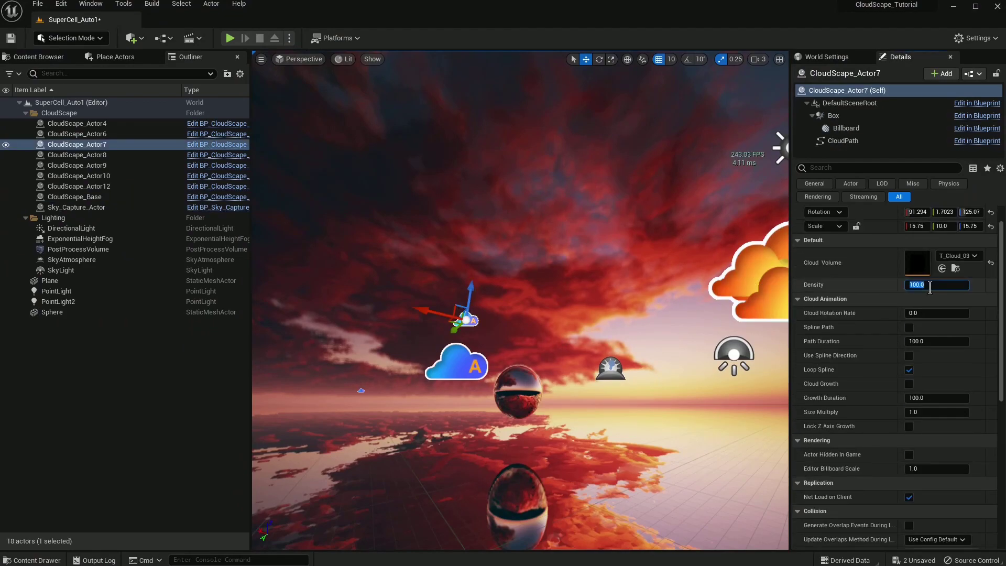
- Review the clouds with the scene icons hidden, in both the editor layout and the full-screen viewport
{"action": "key", "text": "g"}
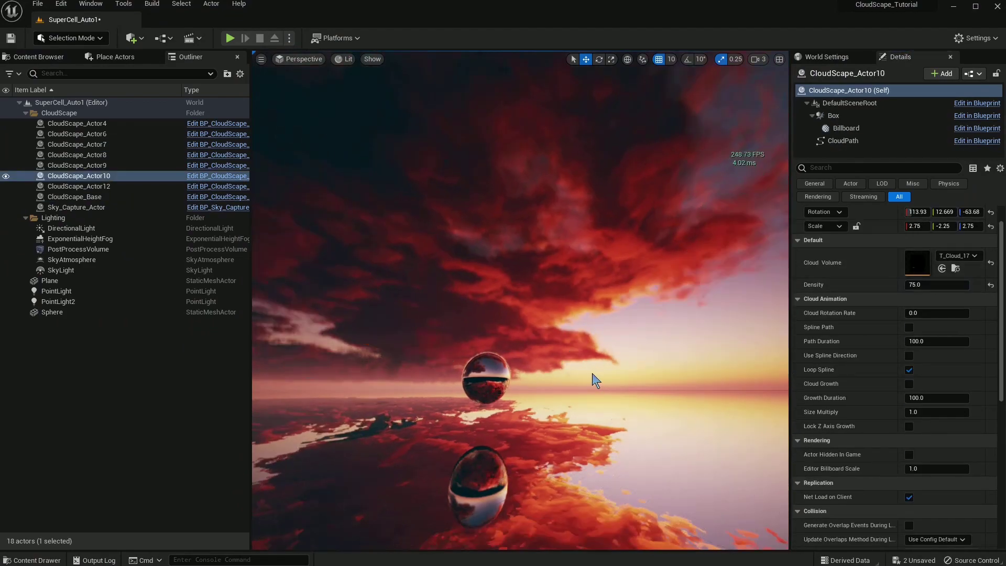
{"action": "key", "text": "F11"}
{"action": "key", "text": "F11"}
{"action": "key", "text": "g"}
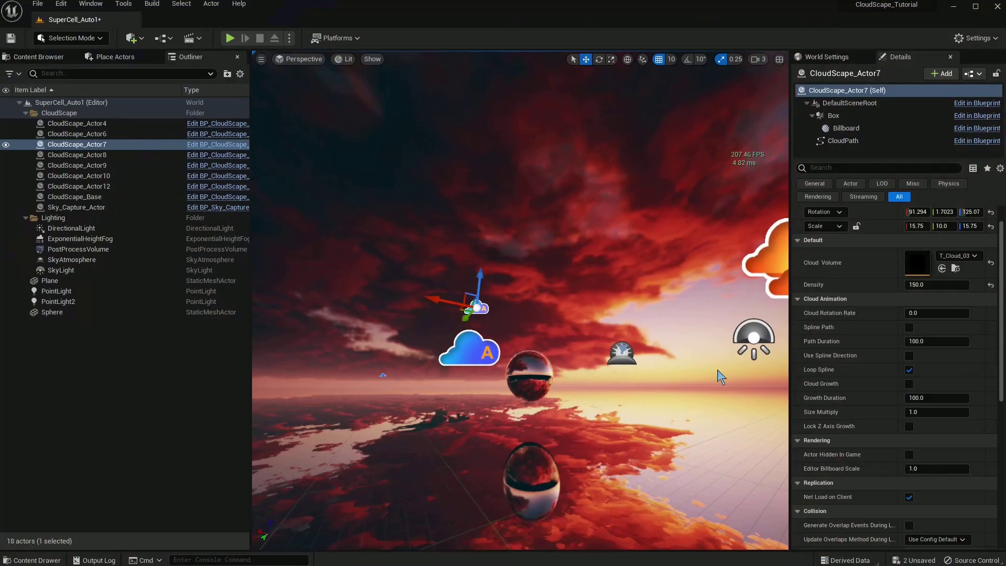
{"action": "left_click", "coordinate": [767, 261]}
{"action": "key", "text": "g"}
{"action": "key", "text": "F11"}
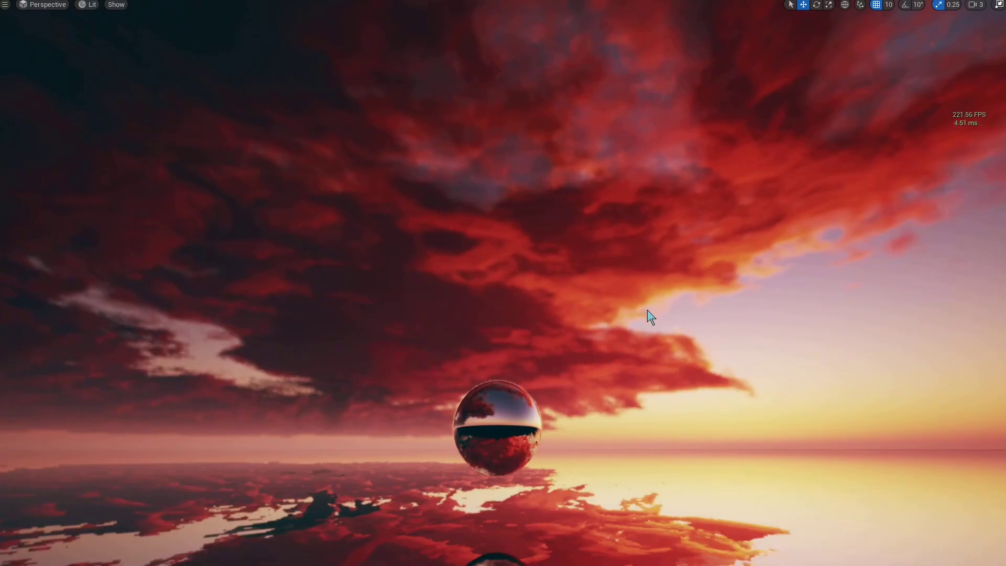
- Set the console variable r.VolumetricCloud.SkyAO.MaxResolution to 64
{"action": "key", "text": "grave"}
{"action": "type", "text": "r.VolumetricCloud."}
{"action": "scroll", "coordinate": [556, 468], "scroll_direction": "down", "scroll_amount": 5}
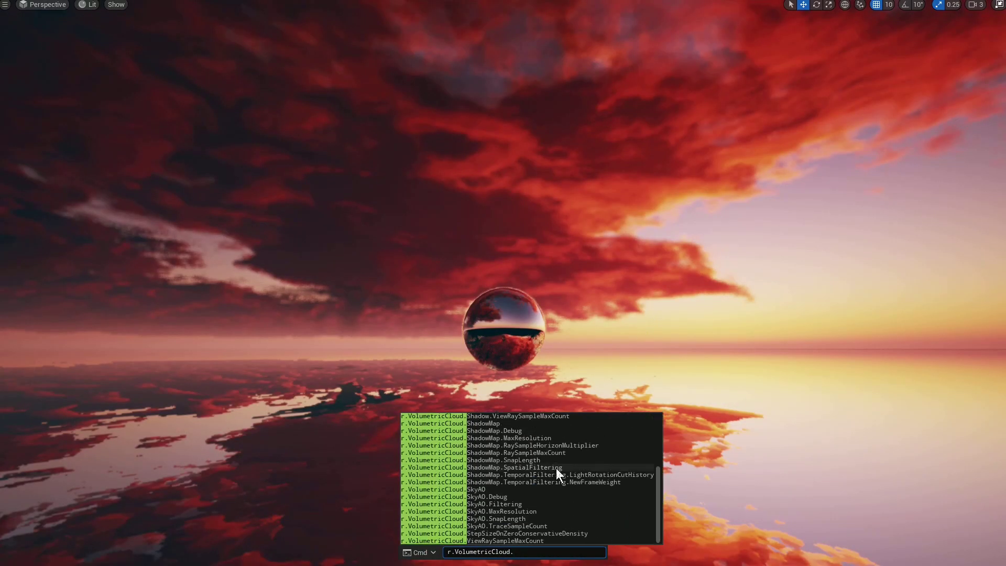
{"action": "key", "text": "Up"}
{"action": "key", "text": "Up"}
{"action": "key", "text": "Up"}
{"action": "key", "text": "Up"}
{"action": "key", "text": "Up"}
{"action": "key", "text": "Return"}
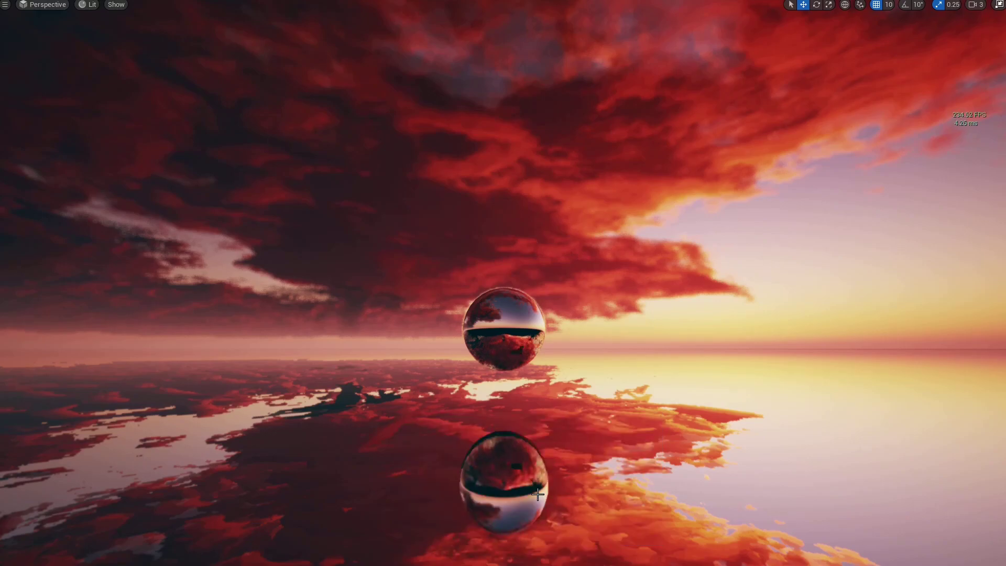
- Set r.VolumetricCloud.SkyAO.TraceSampleCount to 4 and reapply the command from the console history
{"action": "key", "text": "grave"}
{"action": "key", "text": "Up"}
{"action": "key", "text": "BackSpace"}
{"action": "key", "text": "BackSpace"}
{"action": "key", "text": "BackSpace"}
{"action": "key", "text": "BackSpace"}
{"action": "key", "text": "BackSpace"}
{"action": "key", "text": "BackSpace"}
{"action": "key", "text": "BackSpace"}
{"action": "key", "text": "BackSpace"}
{"action": "key", "text": "BackSpace"}
{"action": "key", "text": "BackSpace"}
{"action": "key", "text": "BackSpace"}
{"action": "key", "text": "BackSpace"}
{"action": "key", "text": "BackSpace"}
{"action": "key", "text": "BackSpace"}
{"action": "key", "text": "BackSpace"}
{"action": "key", "text": "BackSpace"}
{"action": "key", "text": "BackSpace"}
{"action": "key", "text": "BackSpace"}
{"action": "key", "text": "BackSpace"}
{"action": "key", "text": "BackSpace"}
{"action": "scroll", "coordinate": [531, 517], "scroll_direction": "down", "scroll_amount": 5}
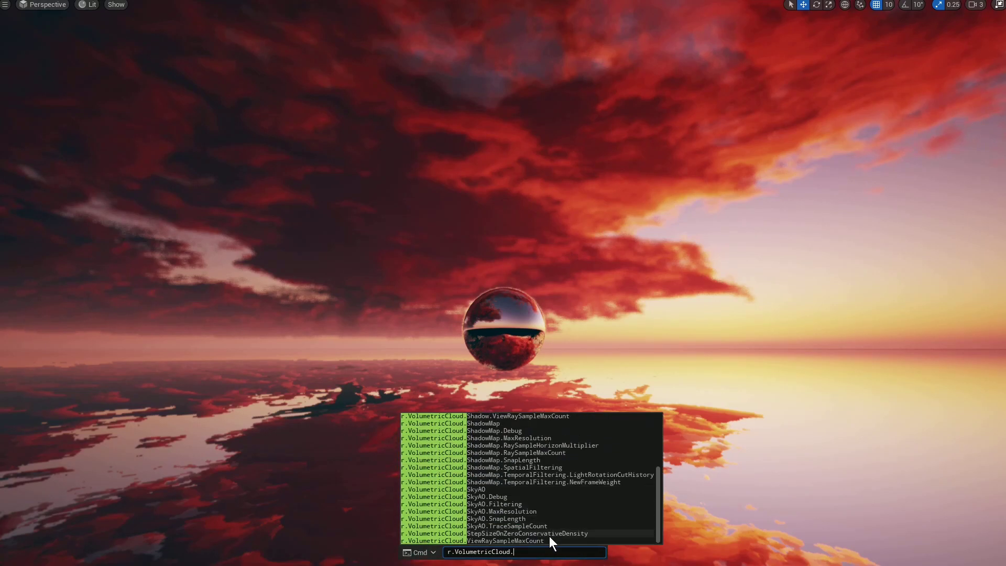
{"action": "key", "text": "Up"}
{"action": "key", "text": "Up"}
{"action": "key", "text": "Up"}
{"action": "key", "text": "Return"}
{"action": "key", "text": "grave"}
{"action": "key", "text": "Up"}
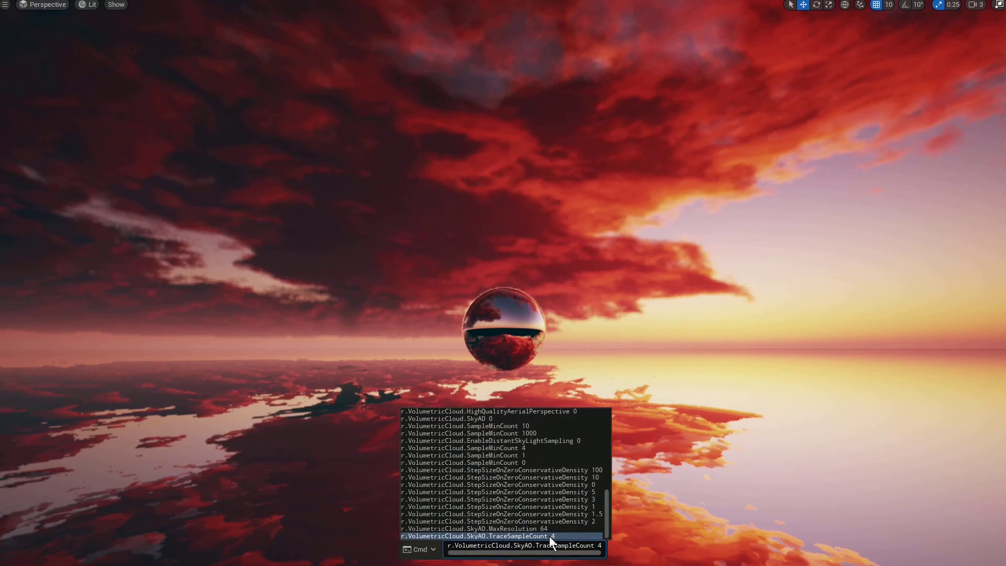
{"action": "key", "text": "Return"}
- Look through the available r.VolumetricCloud console variables and set r.VolumetricCloud.EnableAerialPerspectiveSampling to 0
{"action": "key", "text": "grave"}
{"action": "key", "text": "Up"}
{"action": "key", "text": "ctrl+BackSpace"}
{"action": "key", "text": "ctrl+BackSpace"}
{"action": "scroll", "coordinate": [545, 538], "scroll_direction": "down", "scroll_amount": 5}
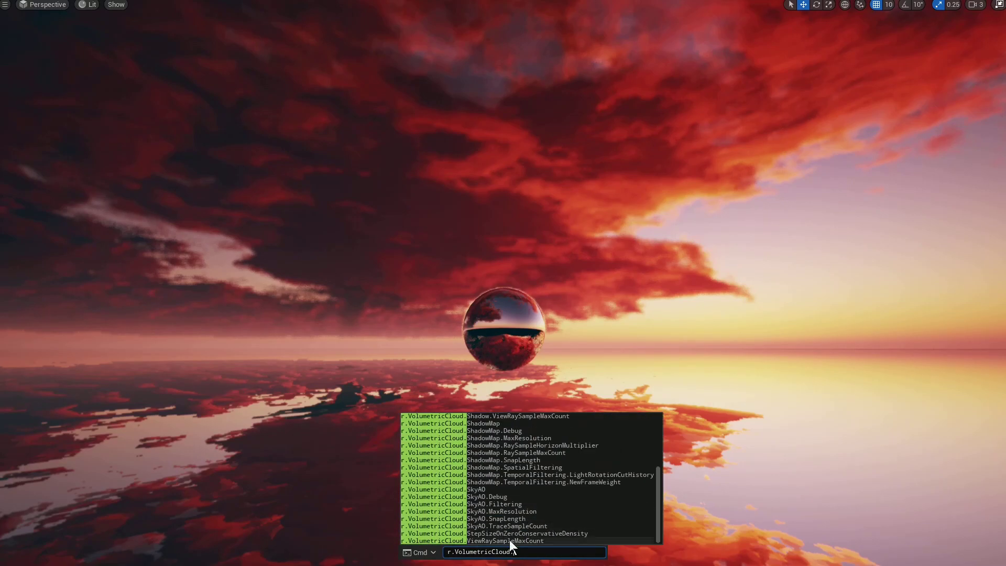
{"action": "scroll", "coordinate": [502, 490], "scroll_direction": "up", "scroll_amount": 1}
{"action": "scroll", "coordinate": [503, 467], "scroll_direction": "up", "scroll_amount": 3}
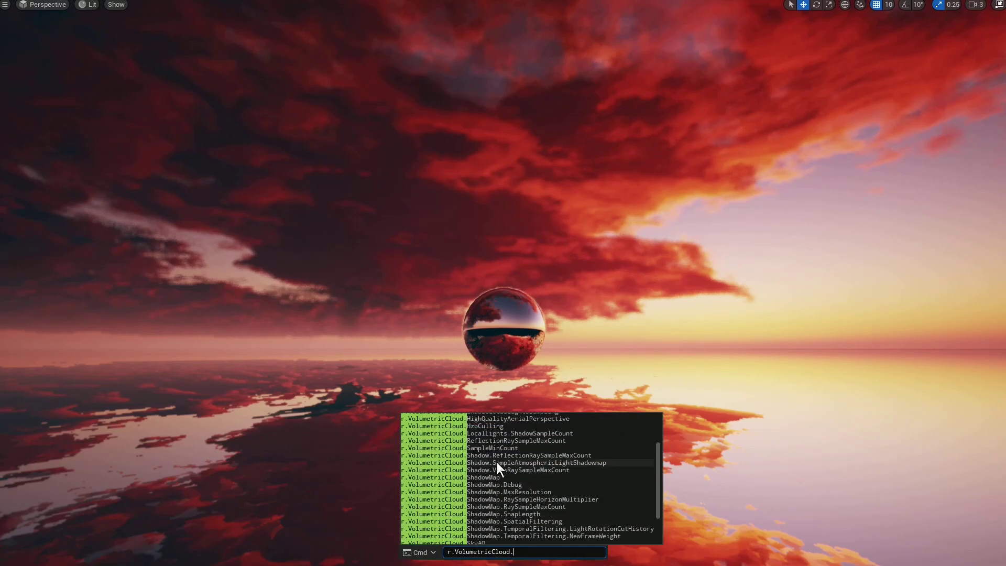
{"action": "scroll", "coordinate": [508, 486], "scroll_direction": "down", "scroll_amount": 2}
{"action": "left_click", "coordinate": [509, 486]}
{"action": "scroll", "coordinate": [509, 486], "scroll_direction": "up", "scroll_amount": 3}
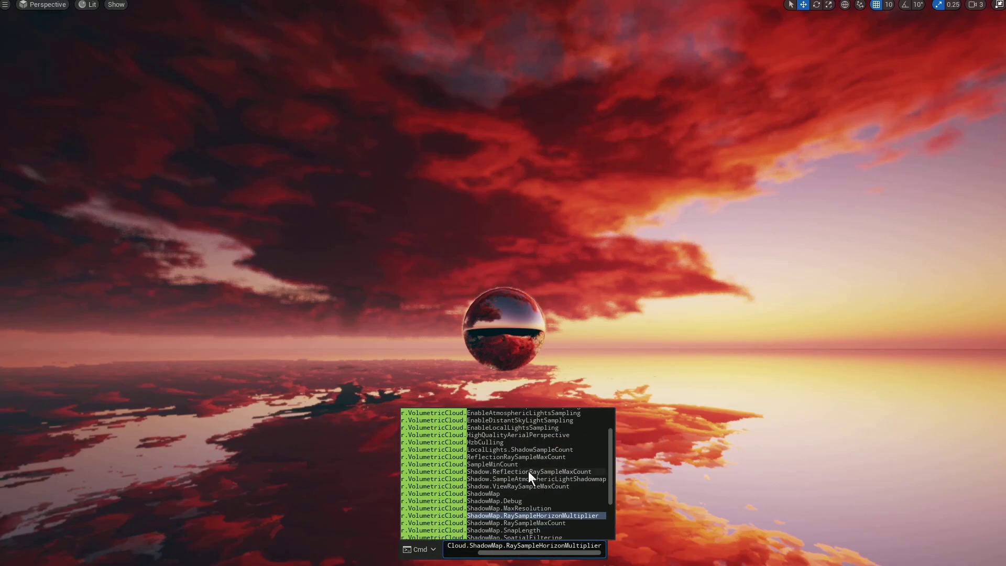
{"action": "scroll", "coordinate": [527, 445], "scroll_direction": "up", "scroll_amount": 2}
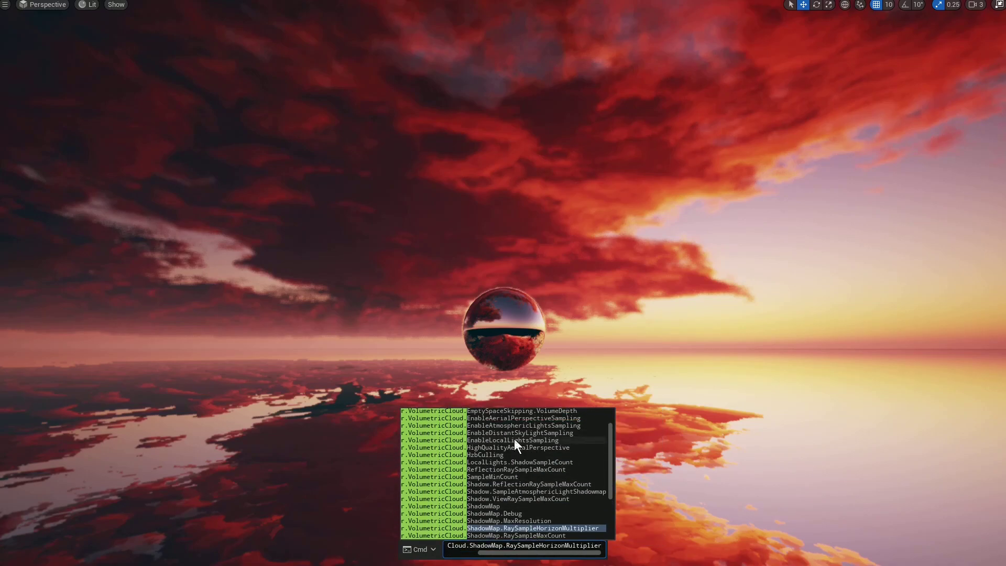
{"action": "type", "text": "0"}
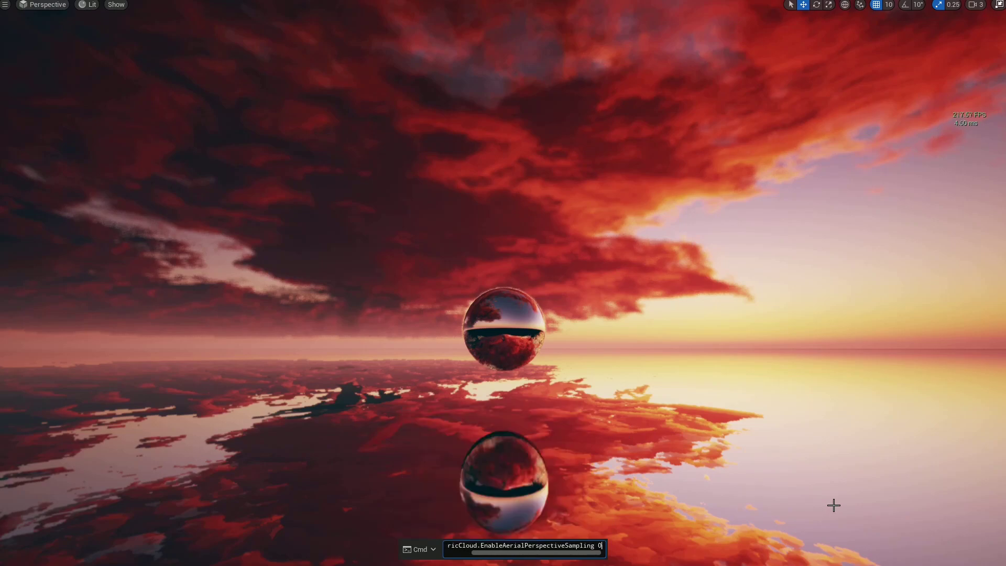
{"action": "key", "text": "Return"}
- Switch r.VolumetricCloud.EnableAerialPerspectiveSampling to 1 and back to 0 to compare the clouds and frame rate
{"action": "key", "text": "grave"}
{"action": "key", "text": "Up"}
{"action": "key", "text": "BackSpace"}
{"action": "type", "text": "1"}
{"action": "key", "text": "Return"}
{"action": "key", "text": "grave"}
{"action": "key", "text": "Up"}
{"action": "key", "text": "BackSpace"}
{"action": "type", "text": "0"}
{"action": "key", "text": "Return"}
- Test r.VolumetricCloud.EnableAtmosphericLightsSampling at 0 and turn it back on with 1
{"action": "key", "text": "grave"}
{"action": "key", "text": "Up"}
{"action": "key", "text": "BackSpace"}
{"action": "key", "text": "BackSpace"}
{"action": "key", "text": "BackSpace"}
{"action": "key", "text": "BackSpace"}
{"action": "key", "text": "BackSpace"}
{"action": "key", "text": "BackSpace"}
{"action": "key", "text": "BackSpace"}
{"action": "key", "text": "BackSpace"}
{"action": "key", "text": "BackSpace"}
{"action": "key", "text": "BackSpace"}
{"action": "key", "text": "BackSpace"}
{"action": "key", "text": "BackSpace"}
{"action": "key", "text": "BackSpace"}
{"action": "key", "text": "BackSpace"}
{"action": "key", "text": "BackSpace"}
{"action": "key", "text": "BackSpace"}
{"action": "key", "text": "BackSpace"}
{"action": "key", "text": "BackSpace"}
{"action": "key", "text": "BackSpace"}
{"action": "key", "text": "BackSpace"}
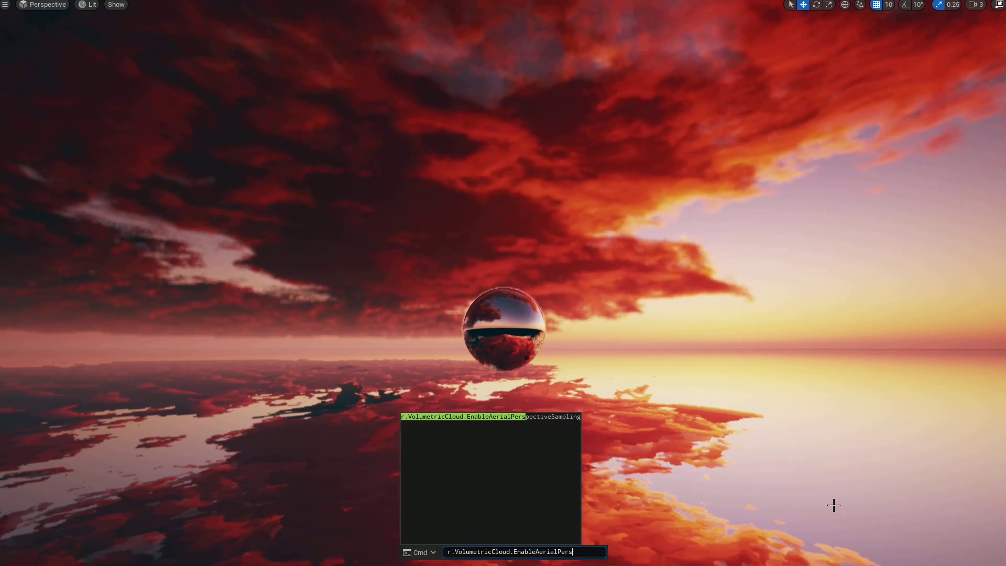
{"action": "key", "text": "Down"}
{"action": "type", "text": "0"}
{"action": "key", "text": "Return"}
{"action": "key", "text": "grave"}
{"action": "key", "text": "Up"}
{"action": "key", "text": "BackSpace"}
{"action": "type", "text": "1"}
{"action": "key", "text": "Return"}
- Disable distant sky light sampling by setting r.VolumetricCloud.EnableDistantSkyLightSampling to 0
{"action": "key", "text": "grave"}
{"action": "key", "text": "Up"}
{"action": "key", "text": "BackSpace"}
{"action": "key", "text": "BackSpace"}
{"action": "key", "text": "BackSpace"}
{"action": "key", "text": "BackSpace"}
{"action": "key", "text": "BackSpace"}
{"action": "key", "text": "BackSpace"}
{"action": "key", "text": "BackSpace"}
{"action": "key", "text": "BackSpace"}
{"action": "key", "text": "BackSpace"}
{"action": "key", "text": "BackSpace"}
{"action": "key", "text": "BackSpace"}
{"action": "key", "text": "BackSpace"}
{"action": "key", "text": "BackSpace"}
{"action": "key", "text": "BackSpace"}
{"action": "key", "text": "BackSpace"}
{"action": "key", "text": "BackSpace"}
{"action": "key", "text": "BackSpace"}
{"action": "key", "text": "BackSpace"}
{"action": "key", "text": "BackSpace"}
{"action": "key", "text": "BackSpace"}
{"action": "key", "text": "Down"}
{"action": "key", "text": "Down"}
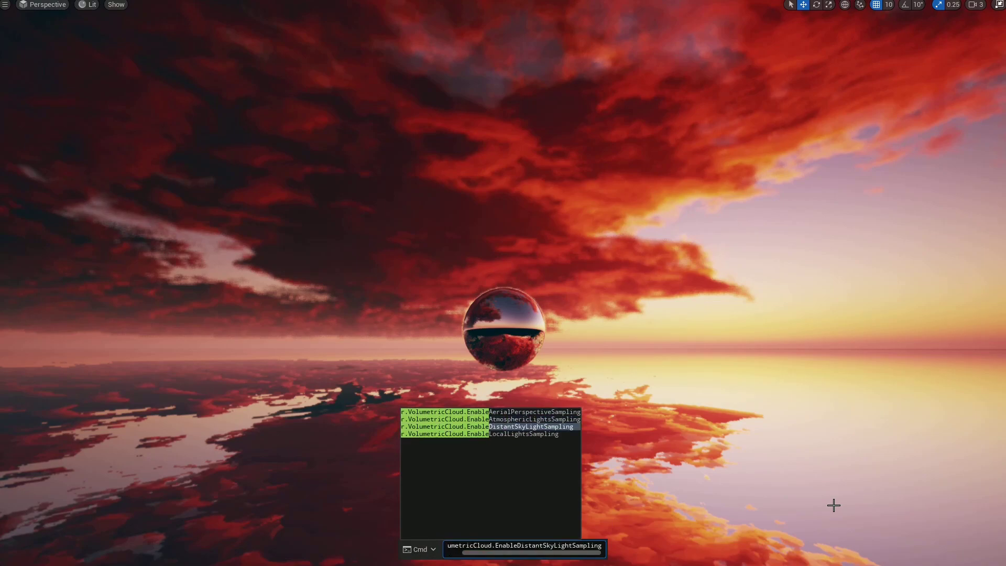
{"action": "type", "text": "0"}
{"action": "key", "text": "Return"}
- Try r.VolumetricCloud.EnableLocalLightsSampling at 1 and set it to 0 to disable local light sampling
{"action": "key", "text": "grave"}
{"action": "key", "text": "Up"}
{"action": "key", "text": "BackSpace"}
{"action": "key", "text": "BackSpace"}
{"action": "key", "text": "BackSpace"}
{"action": "key", "text": "BackSpace"}
{"action": "key", "text": "BackSpace"}
{"action": "key", "text": "BackSpace"}
{"action": "key", "text": "BackSpace"}
{"action": "key", "text": "BackSpace"}
{"action": "key", "text": "BackSpace"}
{"action": "key", "text": "BackSpace"}
{"action": "key", "text": "BackSpace"}
{"action": "key", "text": "BackSpace"}
{"action": "key", "text": "BackSpace"}
{"action": "key", "text": "BackSpace"}
{"action": "key", "text": "BackSpace"}
{"action": "key", "text": "BackSpace"}
{"action": "key", "text": "BackSpace"}
{"action": "key", "text": "BackSpace"}
{"action": "key", "text": "BackSpace"}
{"action": "key", "text": "BackSpace"}
{"action": "key", "text": "Down"}
{"action": "key", "text": "Down"}
{"action": "key", "text": "Down"}
{"action": "type", "text": "1"}
{"action": "key", "text": "Return"}
{"action": "key", "text": "grave"}
{"action": "key", "text": "Up"}
{"action": "key", "text": "BackSpace"}
{"action": "type", "text": "0"}
{"action": "key", "text": "Return"}
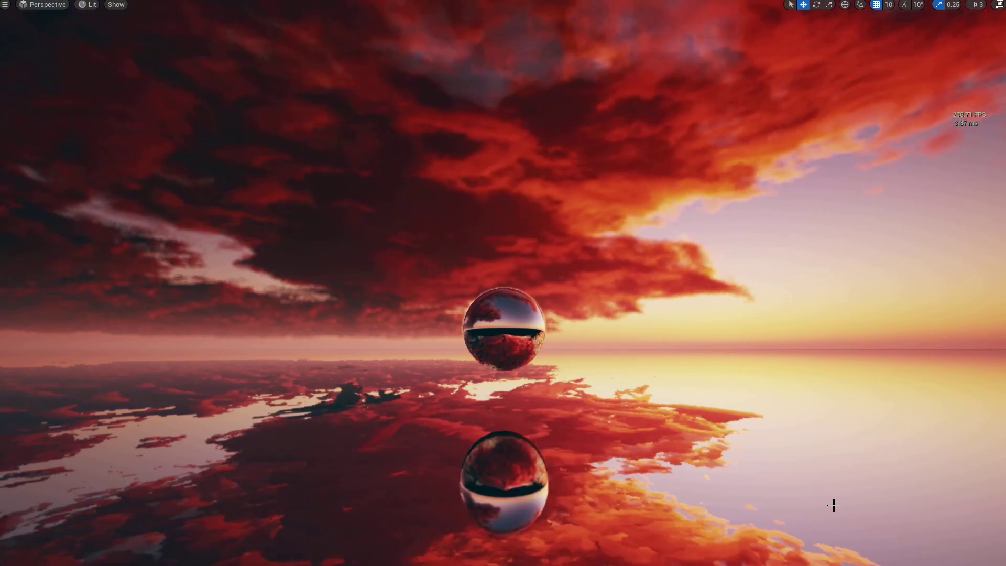
- Recall an r.VolumetricCloud.Enable console variable and set it to 0
{"action": "key", "text": "grave"}
{"action": "key", "text": "Up"}
{"action": "key", "text": "BackSpace"}
{"action": "key", "text": "BackSpace"}
{"action": "key", "text": "BackSpace"}
{"action": "key", "text": "BackSpace"}
{"action": "key", "text": "BackSpace"}
{"action": "key", "text": "BackSpace"}
{"action": "key", "text": "BackSpace"}
{"action": "key", "text": "BackSpace"}
{"action": "key", "text": "BackSpace"}
{"action": "key", "text": "BackSpace"}
{"action": "key", "text": "BackSpace"}
{"action": "key", "text": "BackSpace"}
{"action": "key", "text": "BackSpace"}
{"action": "key", "text": "BackSpace"}
{"action": "key", "text": "BackSpace"}
{"action": "key", "text": "BackSpace"}
{"action": "key", "text": "BackSpace"}
{"action": "key", "text": "BackSpace"}
{"action": "key", "text": "BackSpace"}
{"action": "key", "text": "BackSpace"}
{"action": "type", "text": "en"}
{"action": "key", "text": "Up"}
{"action": "type", "text": "0"}
{"action": "key", "text": "F11"}
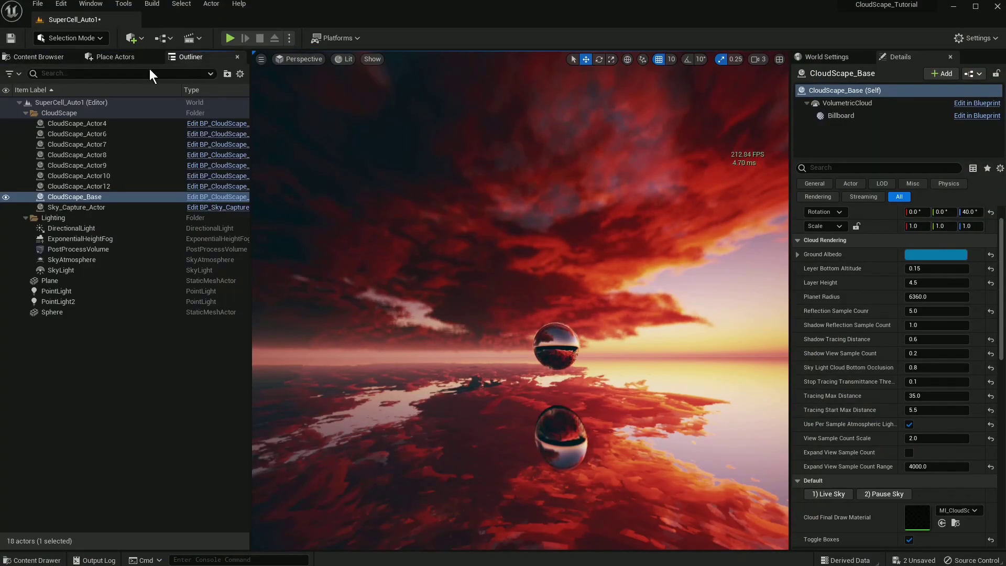
- Save all modified assets of the SuperCell_Auto1 project and check the clouds in the full-screen view
{"action": "left_click", "coordinate": [45, 58]}
{"action": "left_click", "coordinate": [107, 72]}
{"action": "left_click", "coordinate": [575, 399]}
{"action": "key", "text": "F11"}
{"action": "mouse_move", "coordinate": [568, 276]}
{"action": "right_mouse_down"}
{"action": "mouse_move", "coordinate": [388, 285]}
{"action": "mouse_move", "coordinate": [462, 200]}
{"action": "mouse_move", "coordinate": [558, 272]}
{"action": "right_mouse_up"}
{"action": "key", "text": "F11"}
- Try View Sample Count Scale at 1 and 1.5 on CloudScape_Base and compare the clouds
{"action": "scroll", "coordinate": [870, 328], "scroll_direction": "up", "scroll_amount": 2}
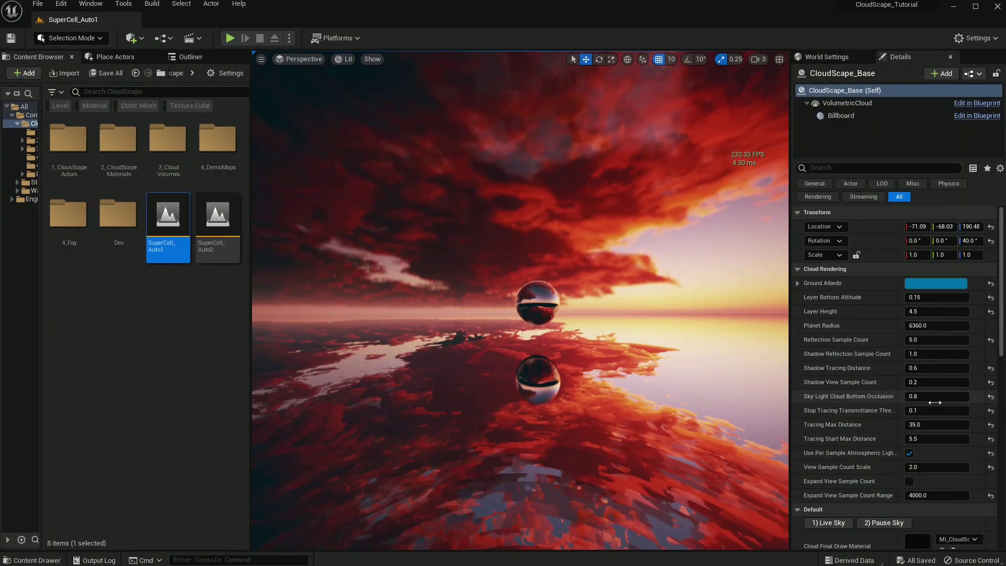
{"action": "left_click", "coordinate": [939, 469]}
{"action": "type", "text": "1"}
{"action": "key", "text": "Return"}
{"action": "right_click_drag", "start_coordinate": [681, 314], "coordinate": [682, 267]}
{"action": "left_click", "coordinate": [938, 468]}
{"action": "type", "text": "1.5"}
{"action": "key", "text": "Return"}
{"action": "right_click_drag", "start_coordinate": [681, 314], "coordinate": [682, 286]}
{"action": "key", "text": "F11"}
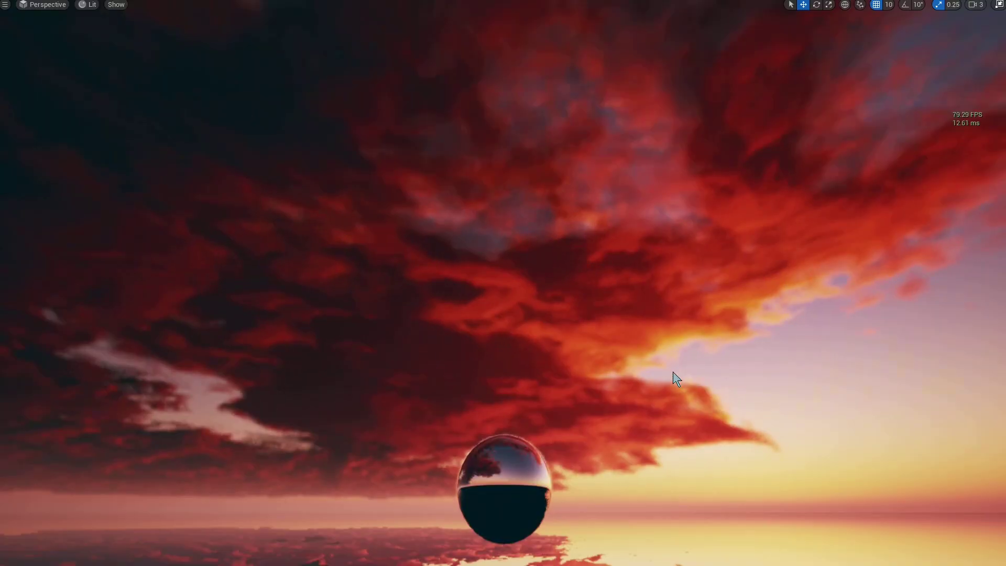
{"action": "right_click_drag", "start_coordinate": [674, 382], "coordinate": [669, 320]}
- Filter the actors by "fog", select ExponentialHeightFog and turn off its Volumetric Fog option
{"action": "key", "text": "F11"}
{"action": "left_click", "coordinate": [190, 57]}
{"action": "left_click", "coordinate": [94, 74]}
{"action": "type", "text": "fog"}
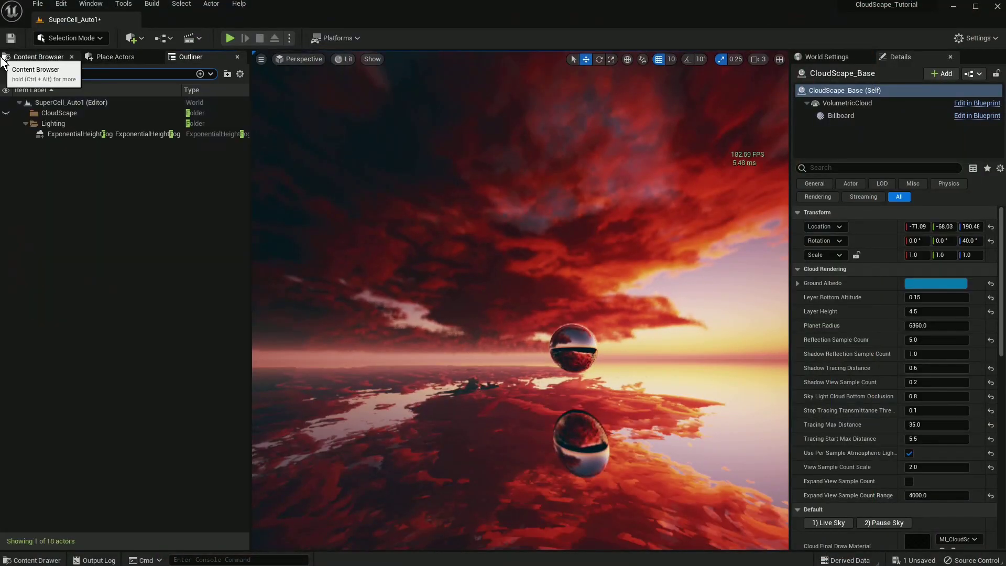
{"action": "left_click", "coordinate": [74, 124]}
{"action": "scroll", "coordinate": [916, 377], "scroll_direction": "down", "scroll_amount": 5}
{"action": "left_click", "coordinate": [798, 407]}
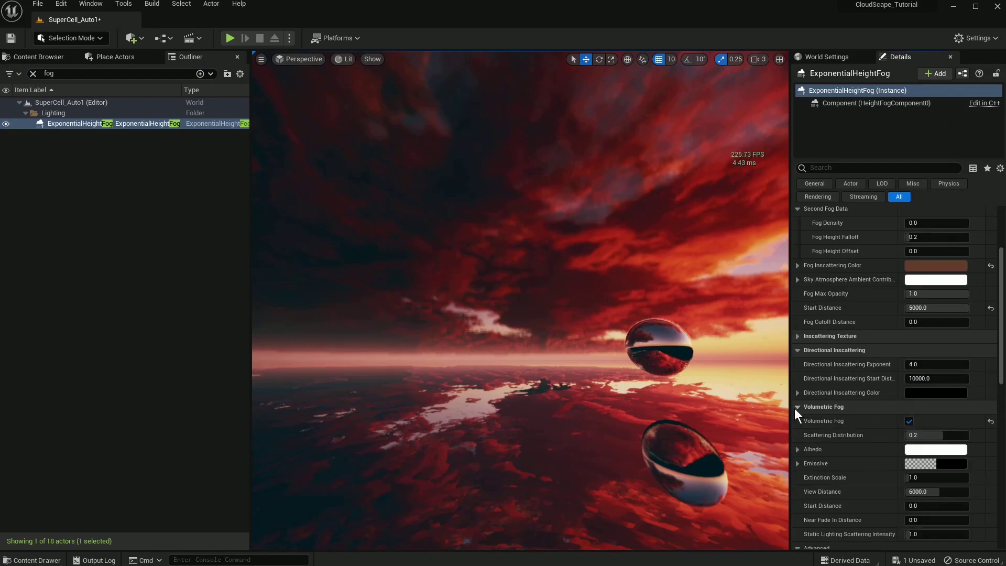
{"action": "left_click", "coordinate": [910, 421]}
- Adjust the fog's Fog Height Falloff to 0.09 and change Fog Inscattering Color to dark blue
{"action": "scroll", "coordinate": [923, 314], "scroll_direction": "up", "scroll_amount": 5}
{"action": "left_click_drag", "start_coordinate": [923, 307], "coordinate": [952, 293]}
{"action": "left_click", "coordinate": [940, 308]}
{"action": "left_click", "coordinate": [936, 378]}
{"action": "left_click", "coordinate": [744, 335]}
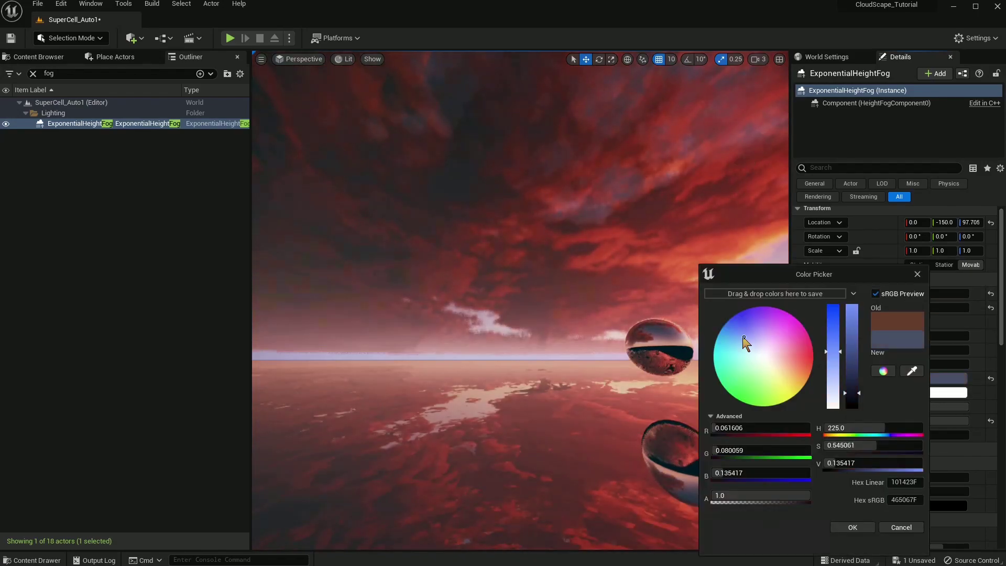
{"action": "left_click_drag", "start_coordinate": [744, 334], "coordinate": [744, 326]}
{"action": "left_click", "coordinate": [855, 401]}
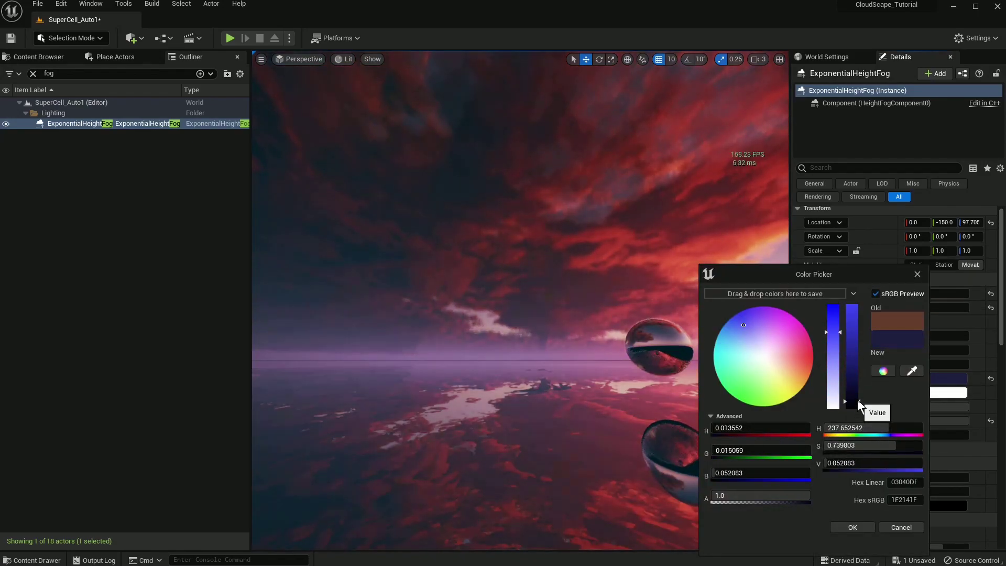
{"action": "left_click", "coordinate": [853, 527]}
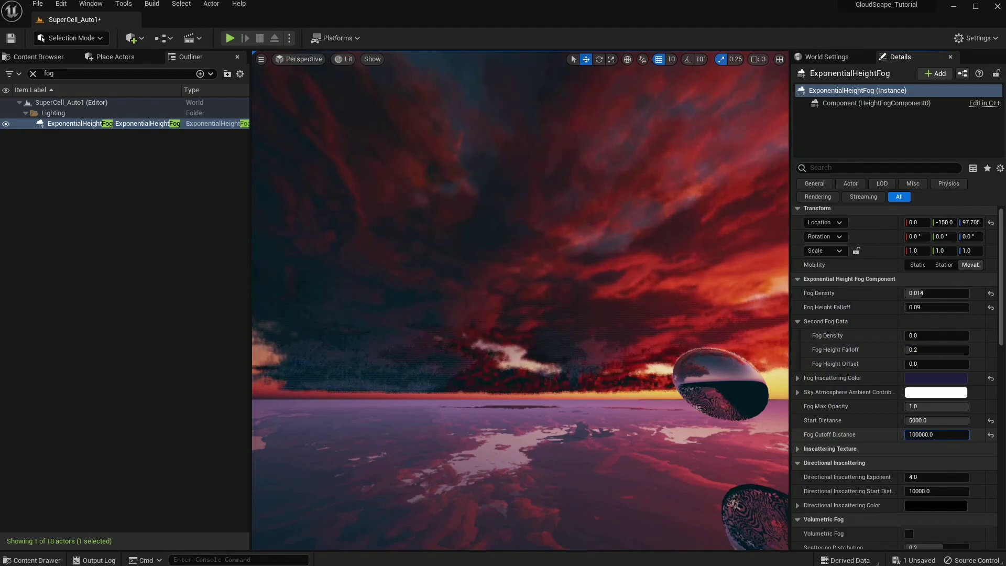
- Reset Fog Cutoff Distance to its default and set Fog Max Opacity to 0.704
{"action": "left_click", "coordinate": [991, 434]}
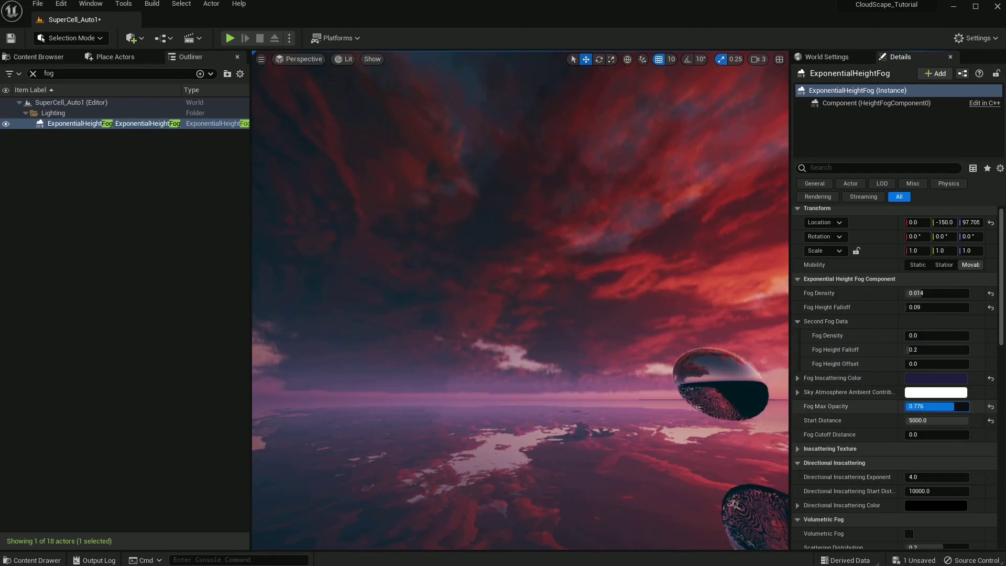
{"action": "left_click_drag", "start_coordinate": [940, 406], "coordinate": [949, 406]}
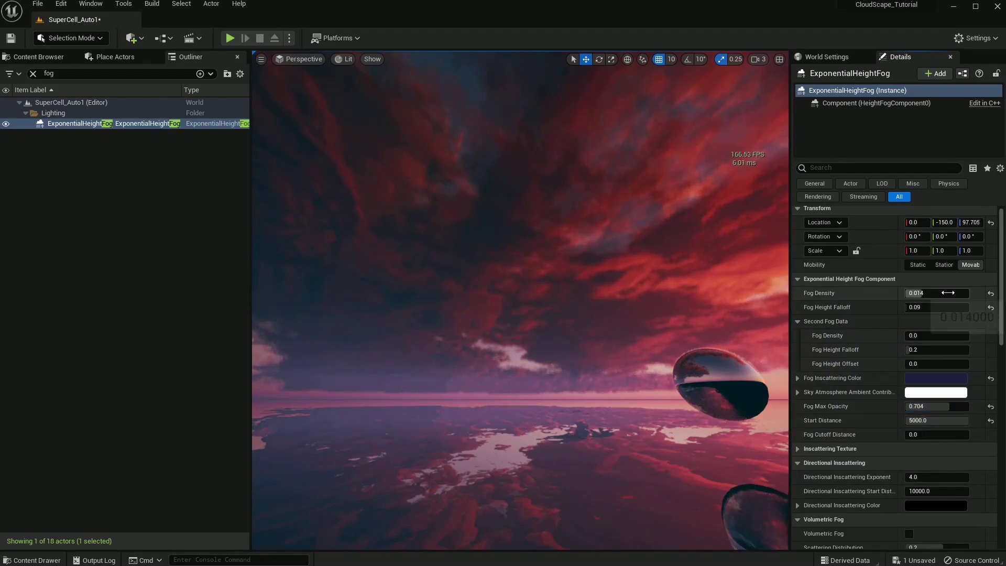
- Reduce Fog Density to about 0.006 and set the fog's Start Distance to 0
{"action": "left_click", "coordinate": [920, 293]}
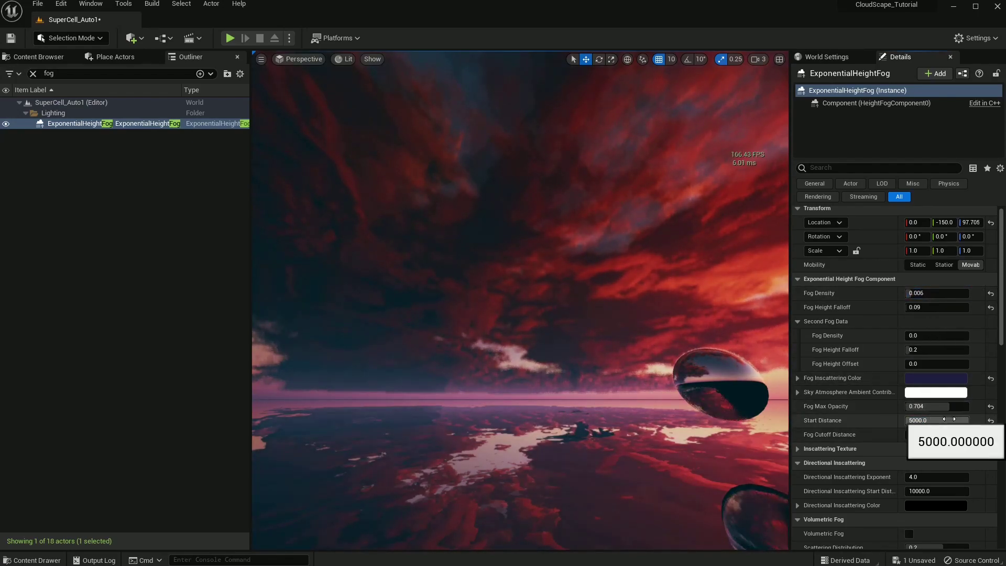
{"action": "left_click_drag", "start_coordinate": [924, 293], "coordinate": [926, 293]}
{"action": "mouse_move", "coordinate": [745, 325]}
{"action": "right_mouse_down"}
{"action": "mouse_move", "coordinate": [781, 307]}
{"action": "mouse_move", "coordinate": [753, 333]}
{"action": "right_mouse_up"}
- Darken the Fog Inscattering Color slightly and lower Fog Height Falloff to 0.01
{"action": "left_click", "coordinate": [926, 378]}
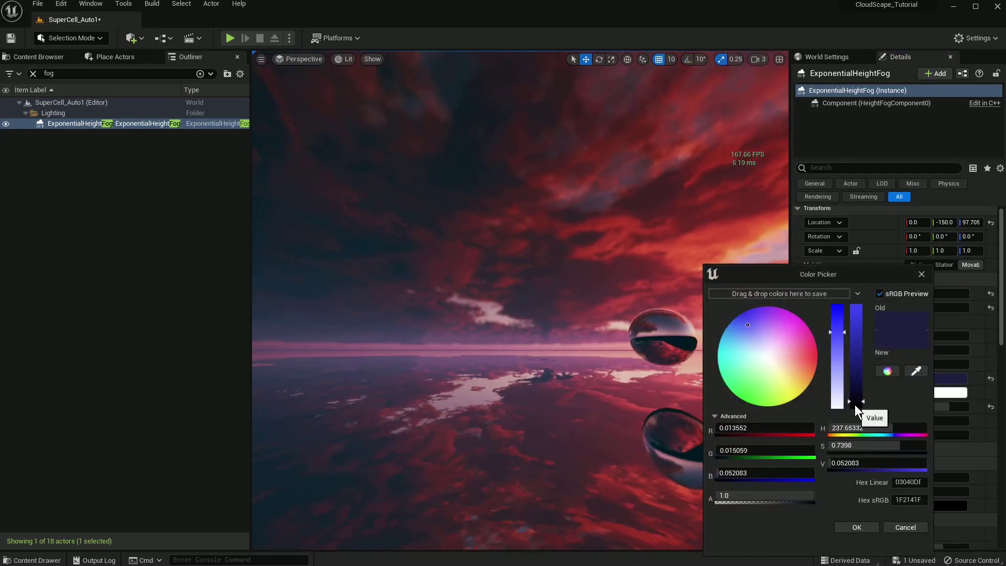
{"action": "left_click_drag", "start_coordinate": [855, 403], "coordinate": [860, 405]}
{"action": "left_click", "coordinate": [857, 525]}
{"action": "left_click_drag", "start_coordinate": [940, 307], "coordinate": [929, 308]}
{"action": "left_click", "coordinate": [956, 308]}
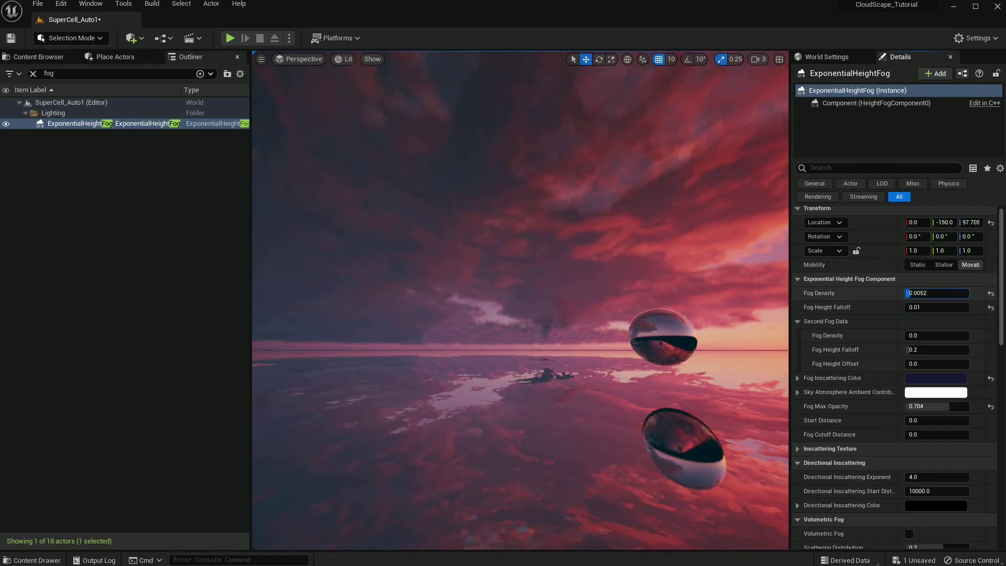
- Change the Fog Inscattering Color to a saturated navy blue and lower Fog Density to 0.0048
{"action": "left_click", "coordinate": [936, 378]}
{"action": "left_click_drag", "start_coordinate": [863, 405], "coordinate": [867, 402]}
{"action": "left_click", "coordinate": [743, 319]}
{"action": "left_click", "coordinate": [858, 530]}
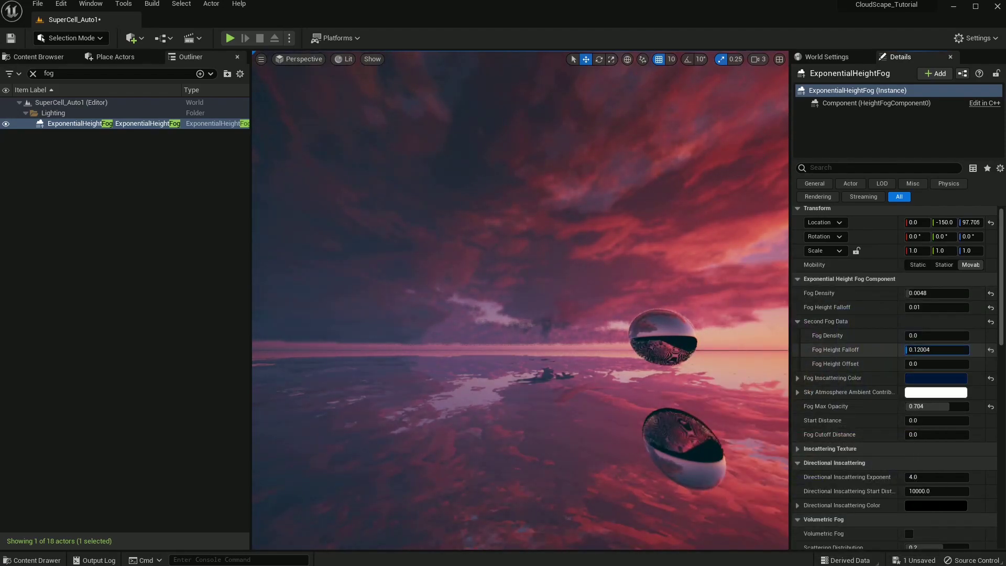
- Test Fog Height Falloff at 0.001, 0.05 and 0.04, and settle on 0.03
{"action": "double_click", "coordinate": [853, 326]}
{"action": "left_click", "coordinate": [939, 309]}
{"action": "type", "text": "0.001"}
{"action": "key", "text": "Return"}
{"action": "left_click_drag", "start_coordinate": [962, 309], "coordinate": [855, 312]}
{"action": "type", "text": "0.05"}
{"action": "key", "text": "Return"}
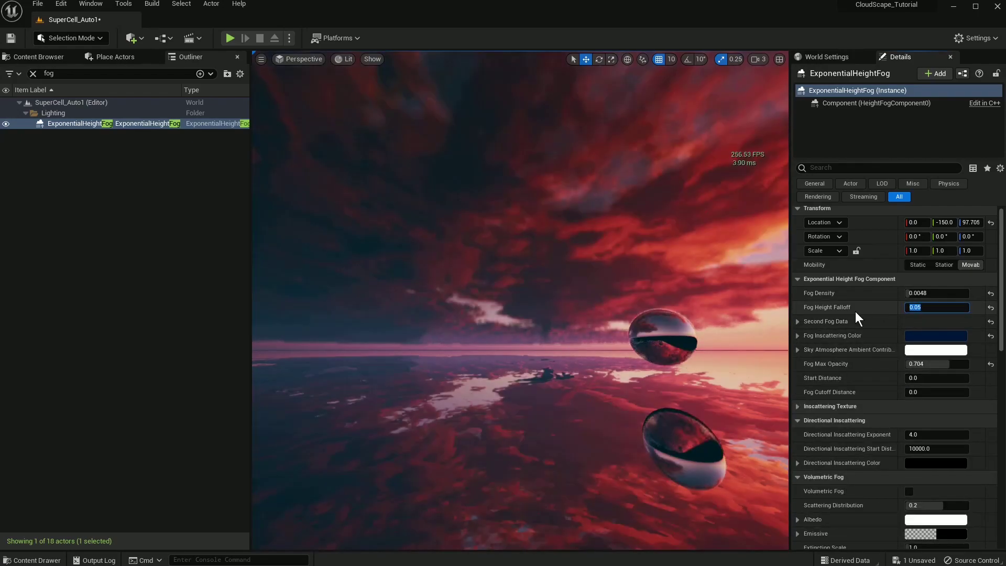
{"action": "type", "text": "0.04"}
{"action": "key", "text": "Return"}
{"action": "type", "text": "0.03"}
{"action": "key", "text": "Return"}
{"action": "right_click_drag", "start_coordinate": [526, 316], "coordinate": [582, 304]}
{"action": "key", "text": "g"}
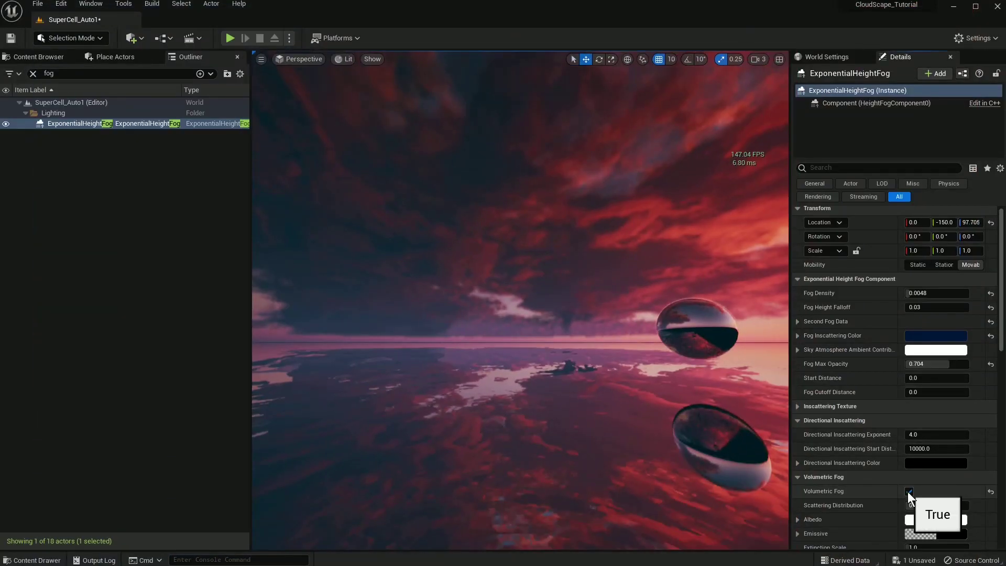
- Turn Volumetric Fog off and set the height fog's Mobility to Static
{"action": "left_click", "coordinate": [909, 492]}
{"action": "left_click", "coordinate": [917, 265]}
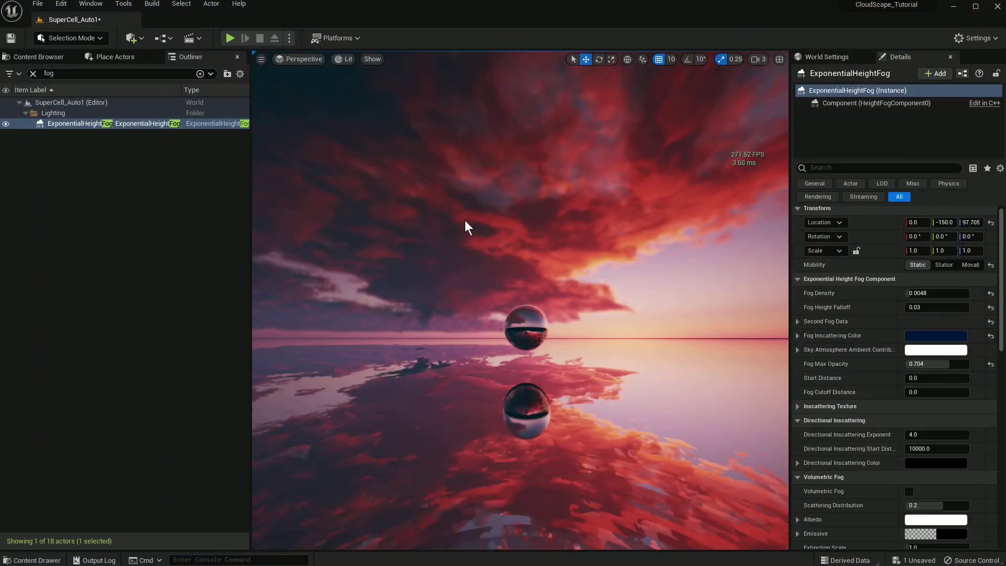
- Save all unsaved changes to the level, including the new fog settings
{"action": "left_click", "coordinate": [38, 56]}
{"action": "key", "text": "ctrl+shift+s"}
{"action": "left_click", "coordinate": [524, 393]}
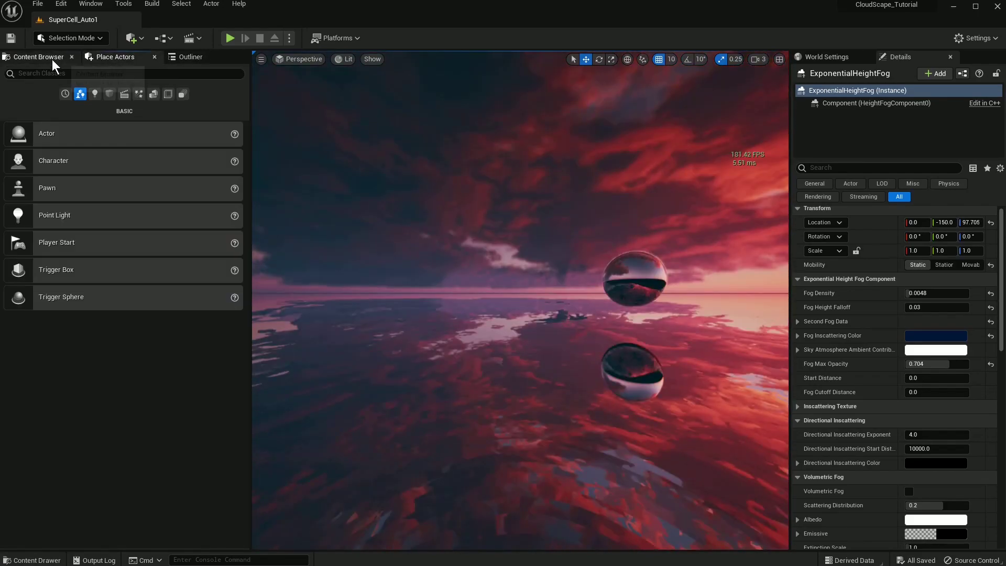
- Select PointLight and PointLight2 together and delete them from the level
{"action": "left_click", "coordinate": [184, 56]}
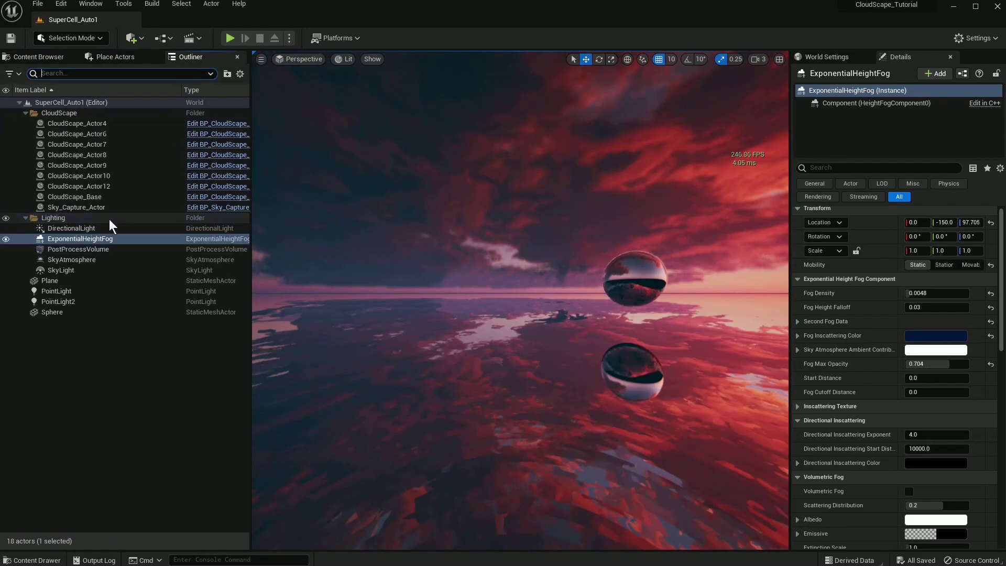
{"action": "left_click", "coordinate": [141, 270]}
{"action": "left_click", "coordinate": [66, 292]}
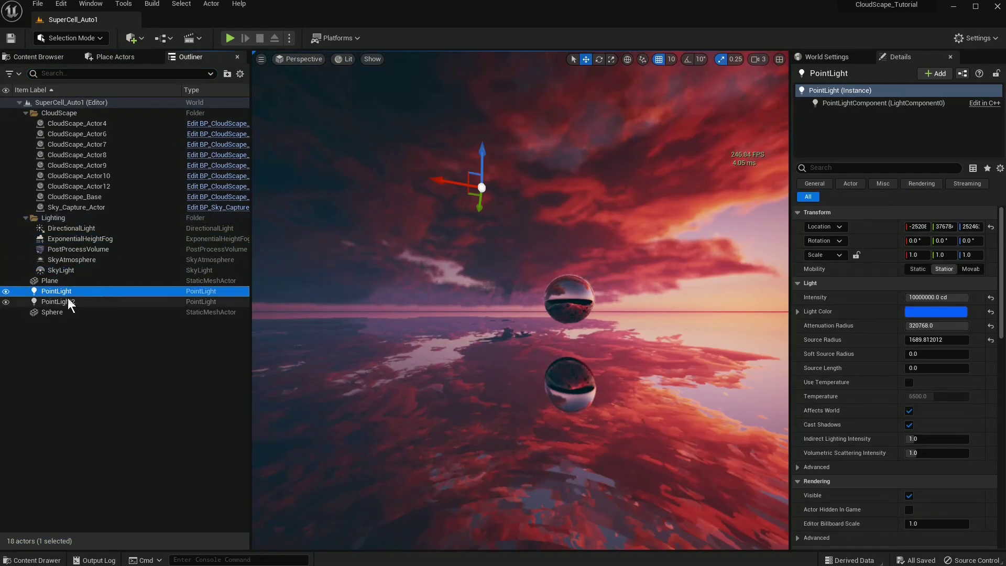
{"action": "left_click", "coordinate": [67, 298], "text": "ctrl"}
{"action": "key", "text": "Delete"}
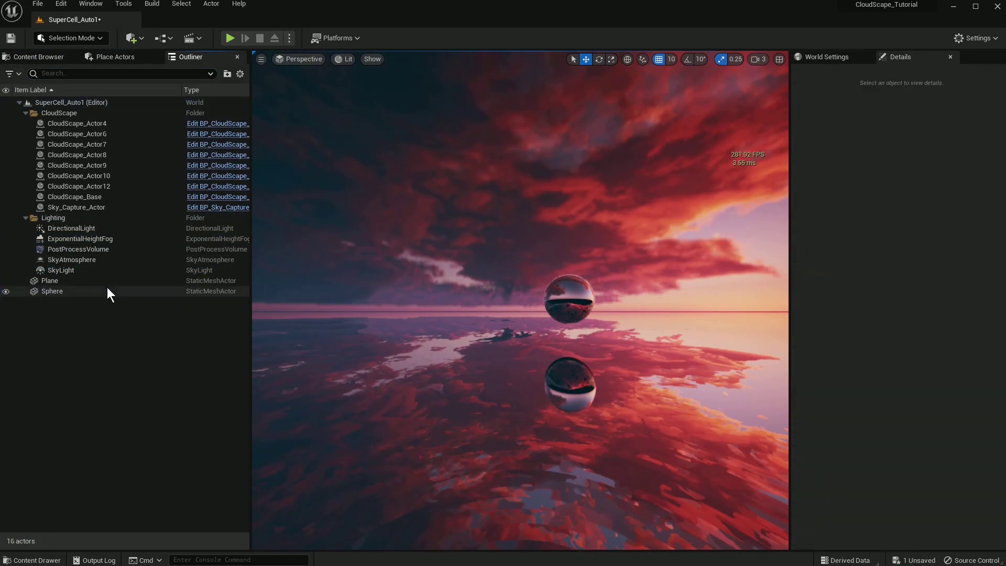
- Select the PostProcessVolume and set its Bloom Method to Standard
{"action": "left_click", "coordinate": [93, 253]}
{"action": "left_click", "coordinate": [937, 422]}
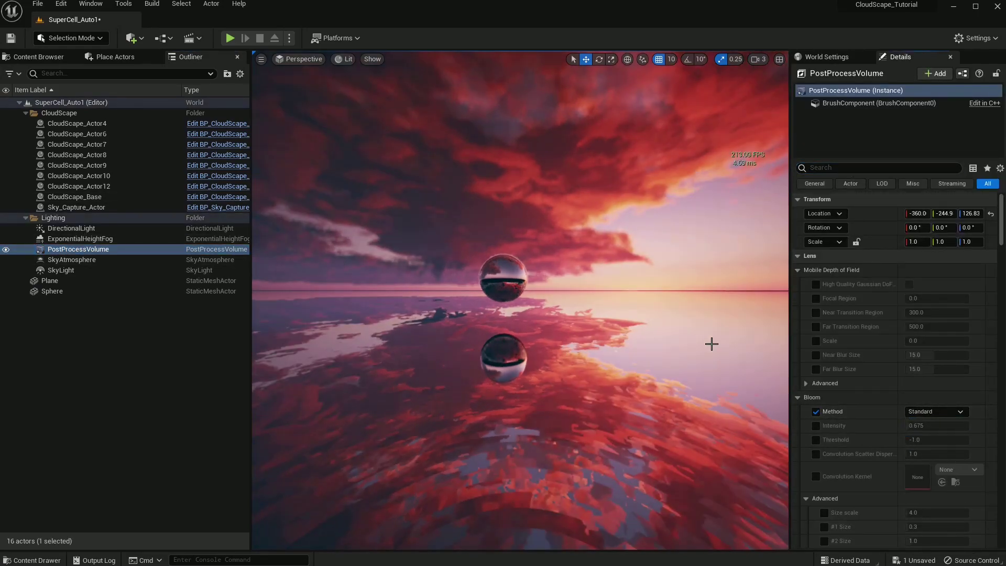
- Go through the PostProcessVolume's lens and color grading settings, collapsing the sections that need no changes
{"action": "scroll", "coordinate": [929, 445], "scroll_direction": "down", "scroll_amount": 2}
{"action": "scroll", "coordinate": [804, 385], "scroll_direction": "down", "scroll_amount": 2}
{"action": "left_click", "coordinate": [799, 308]}
{"action": "left_click", "coordinate": [799, 322]}
{"action": "left_click", "coordinate": [798, 336]}
{"action": "left_click", "coordinate": [798, 351]}
{"action": "left_click", "coordinate": [798, 366]}
{"action": "left_click", "coordinate": [798, 381]}
{"action": "scroll", "coordinate": [845, 404], "scroll_direction": "down", "scroll_amount": 2}
{"action": "scroll", "coordinate": [806, 313], "scroll_direction": "down", "scroll_amount": 6}
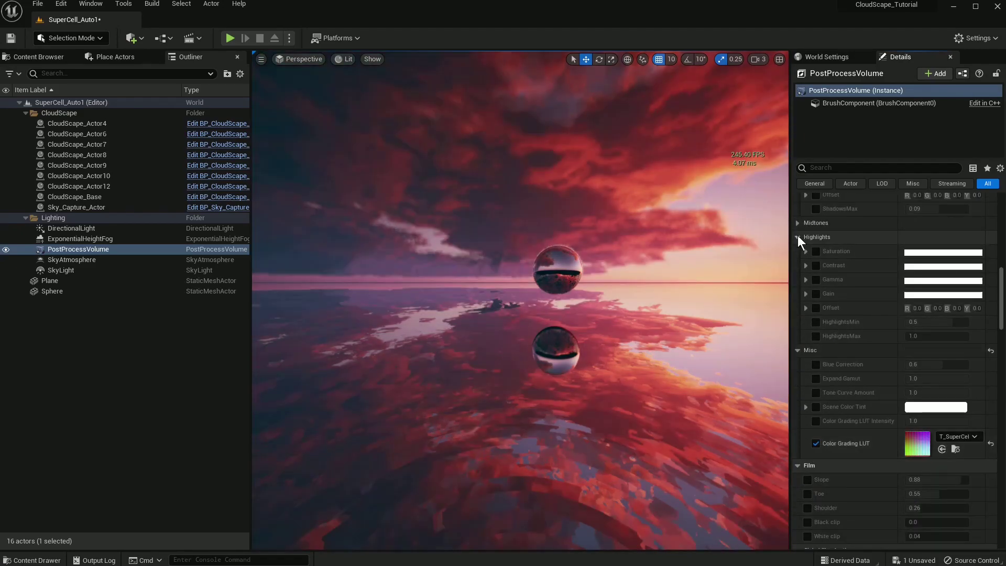
{"action": "left_click", "coordinate": [798, 237]}
{"action": "left_click", "coordinate": [799, 250]}
{"action": "scroll", "coordinate": [820, 315], "scroll_direction": "down", "scroll_amount": 2}
{"action": "scroll", "coordinate": [820, 315], "scroll_direction": "down", "scroll_amount": 4}
- Try the Reflections Method at None, return it to Lumen, and set ray tracing Max. Bounces to 1
{"action": "left_click", "coordinate": [932, 380]}
{"action": "left_click", "coordinate": [927, 391]}
{"action": "left_click", "coordinate": [929, 383]}
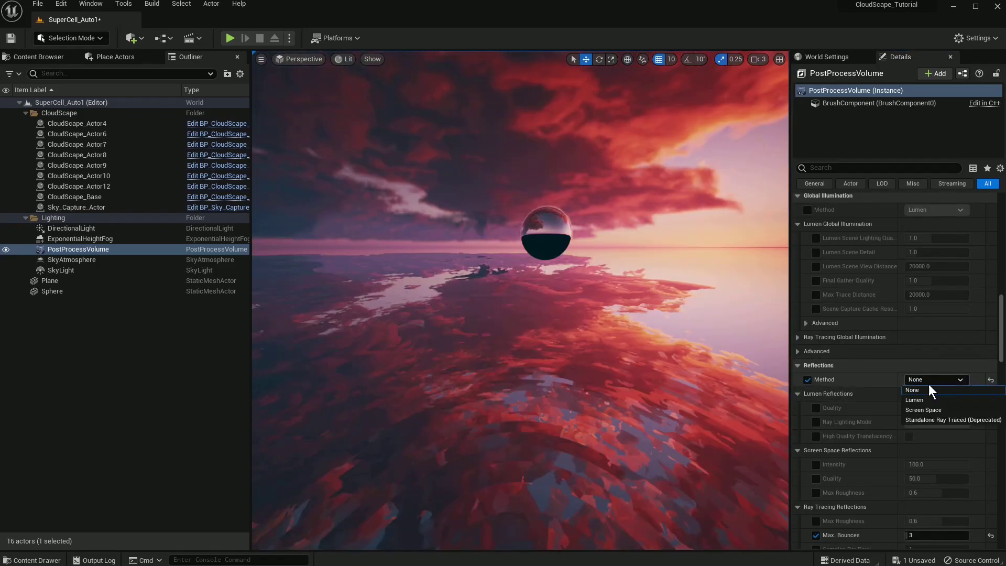
{"action": "left_click", "coordinate": [930, 400]}
{"action": "scroll", "coordinate": [960, 439], "scroll_direction": "down", "scroll_amount": 5}
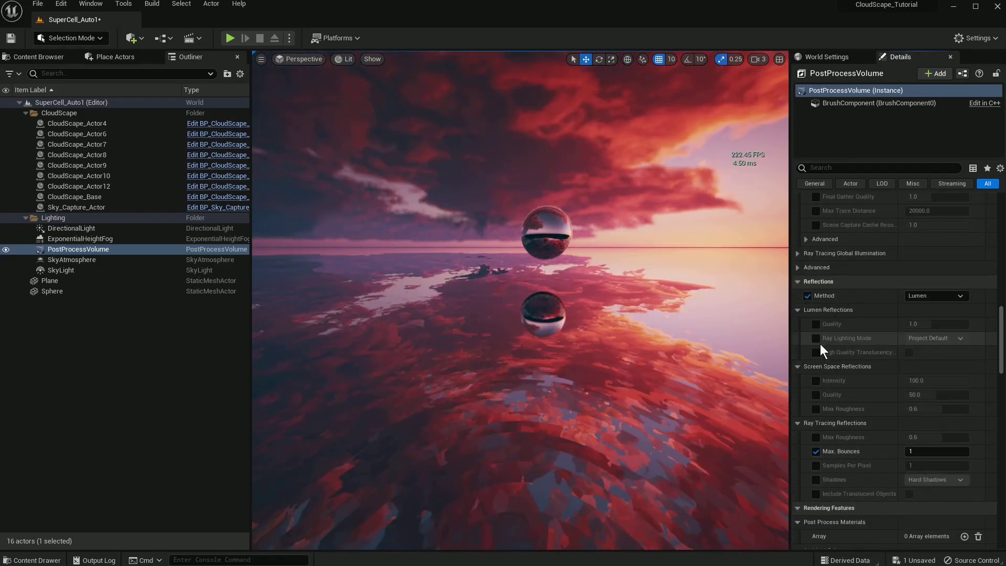
{"action": "left_click", "coordinate": [798, 282]}
{"action": "scroll", "coordinate": [850, 370], "scroll_direction": "down", "scroll_amount": 14}
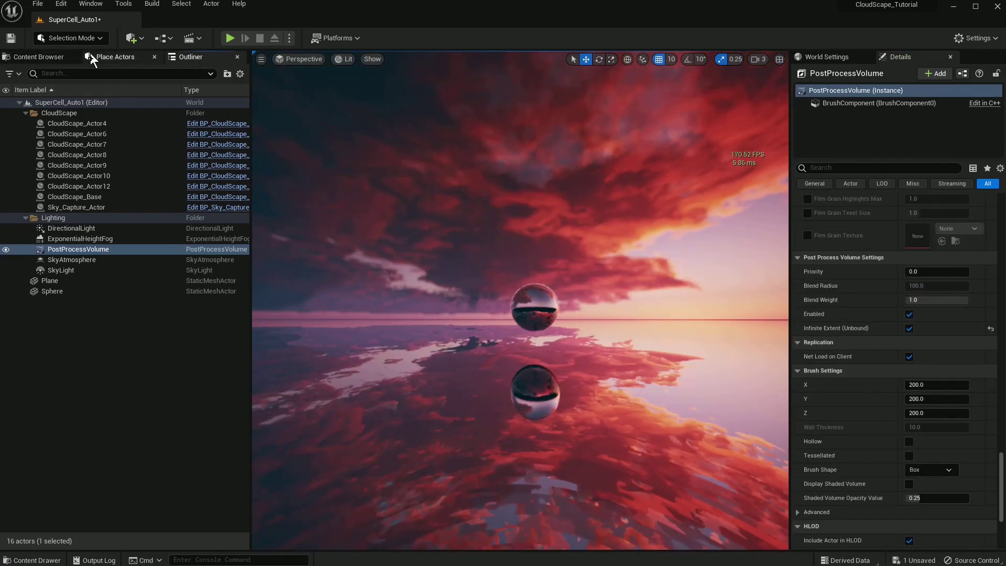
- Save all post process and light changes and check the scene in the full-screen view
{"action": "left_click", "coordinate": [47, 58]}
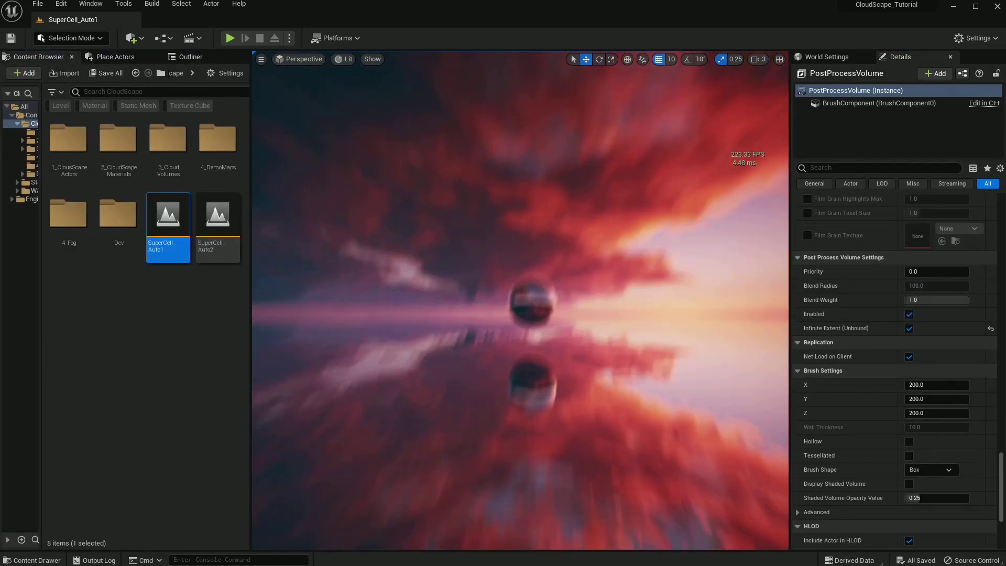
{"action": "left_click", "coordinate": [122, 78]}
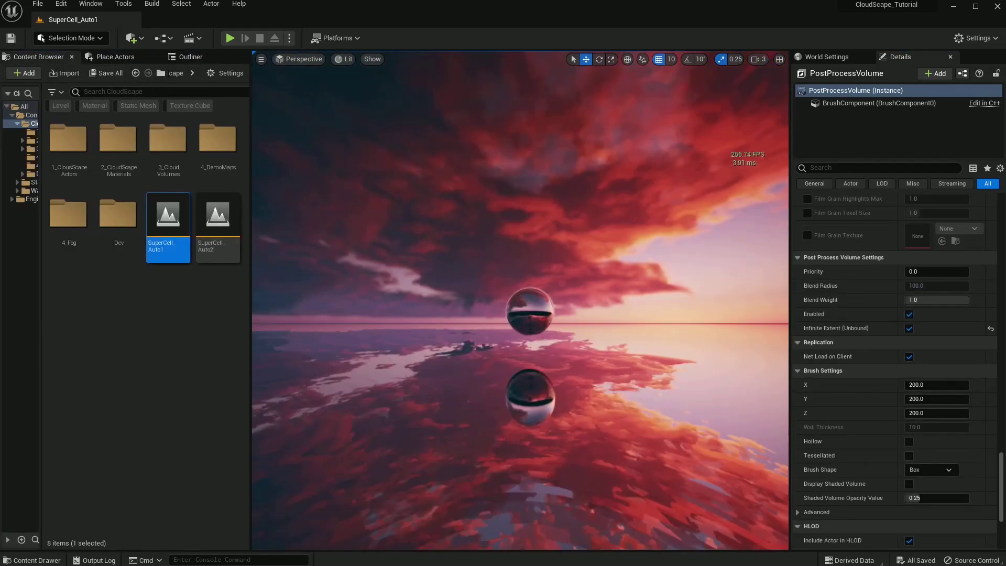
{"action": "key", "text": "F11"}
{"action": "right_click_drag", "start_coordinate": [524, 283], "coordinate": [490, 288]}
{"action": "key", "text": "F11"}
- Select the SkyLight, try a Cubemap Resolution of 128, and reduce it to 64
{"action": "left_click", "coordinate": [177, 55]}
{"action": "left_click", "coordinate": [61, 270]}
{"action": "scroll", "coordinate": [891, 367], "scroll_direction": "down", "scroll_amount": 5}
{"action": "scroll", "coordinate": [936, 374], "scroll_direction": "up", "scroll_amount": 5}
{"action": "type", "text": "128"}
{"action": "key", "text": "Return"}
{"action": "right_click_drag", "start_coordinate": [648, 443], "coordinate": [644, 438]}
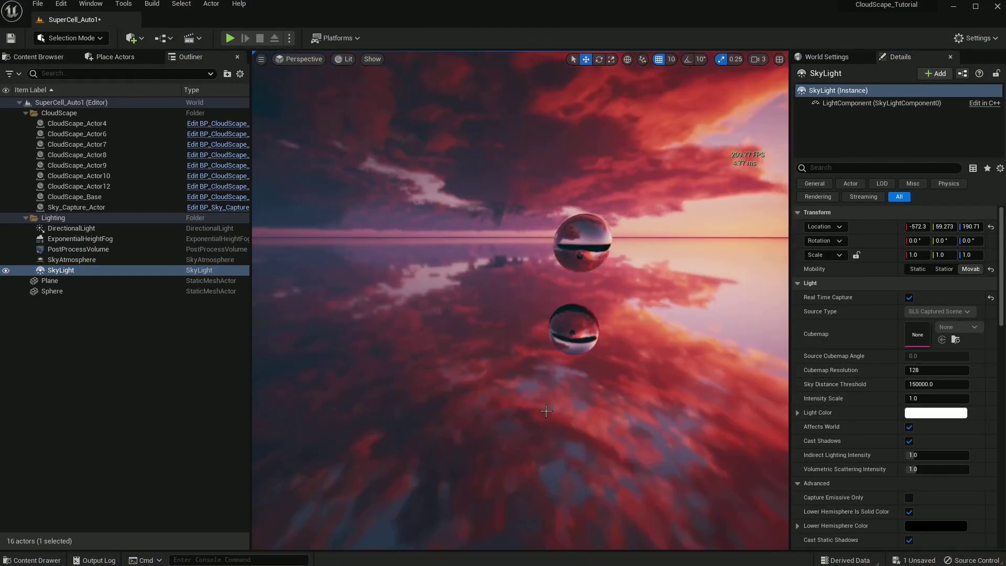
{"action": "type", "text": "64"}
{"action": "key", "text": "Return"}
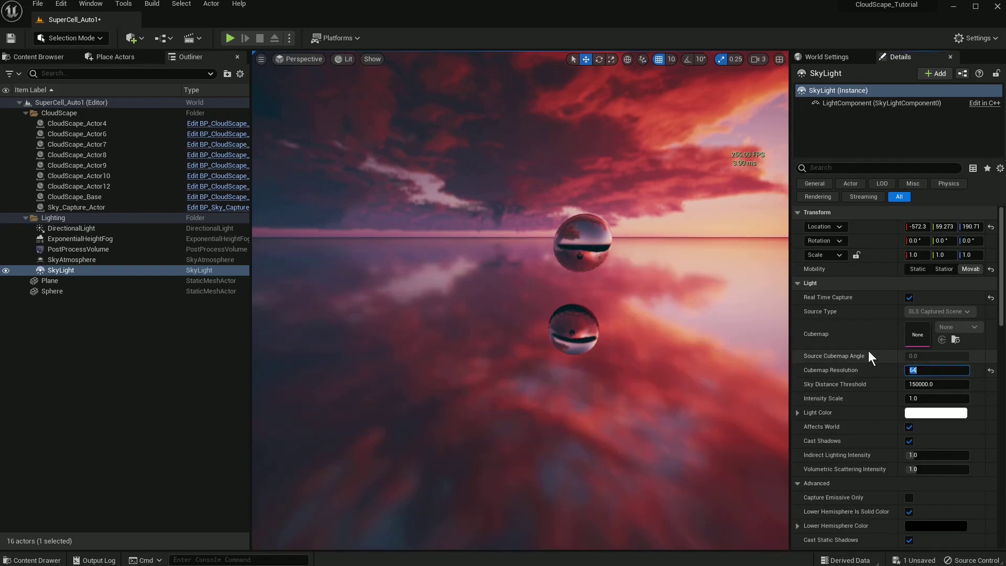
{"action": "key", "text": "F11"}
{"action": "right_click_drag", "start_coordinate": [503, 283], "coordinate": [398, 252]}
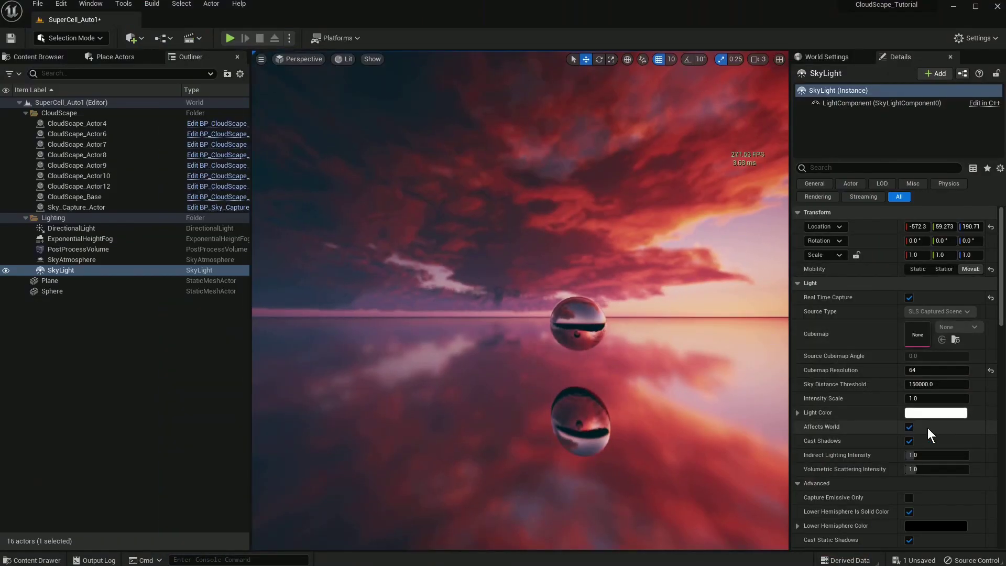
- Turn off Cast Shadows on the SkyLight and look through its remaining settings
{"action": "scroll", "coordinate": [923, 398], "scroll_direction": "down", "scroll_amount": 3}
{"action": "left_click", "coordinate": [910, 360]}
{"action": "scroll", "coordinate": [918, 451], "scroll_direction": "down", "scroll_amount": 1}
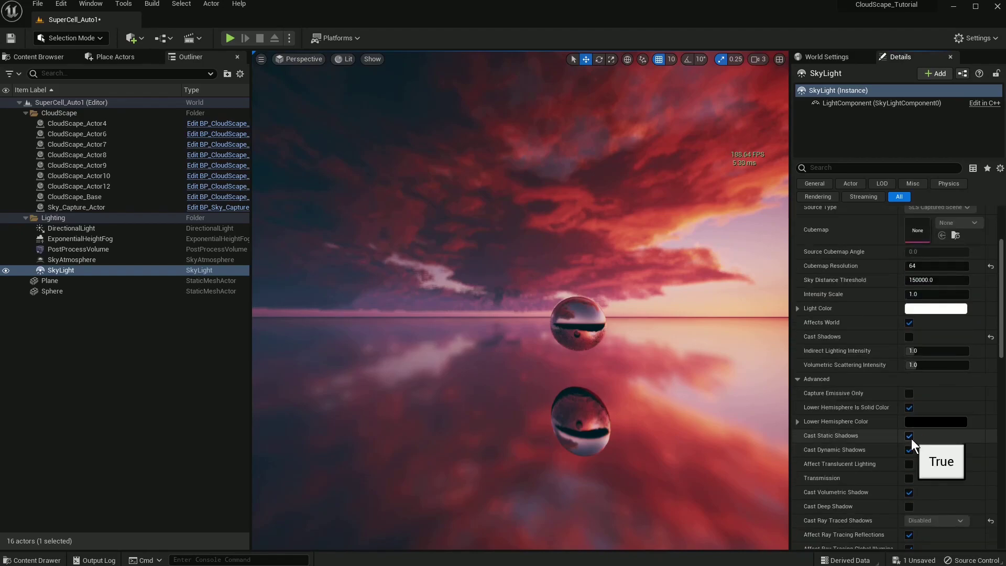
{"action": "scroll", "coordinate": [921, 463], "scroll_direction": "down", "scroll_amount": 10}
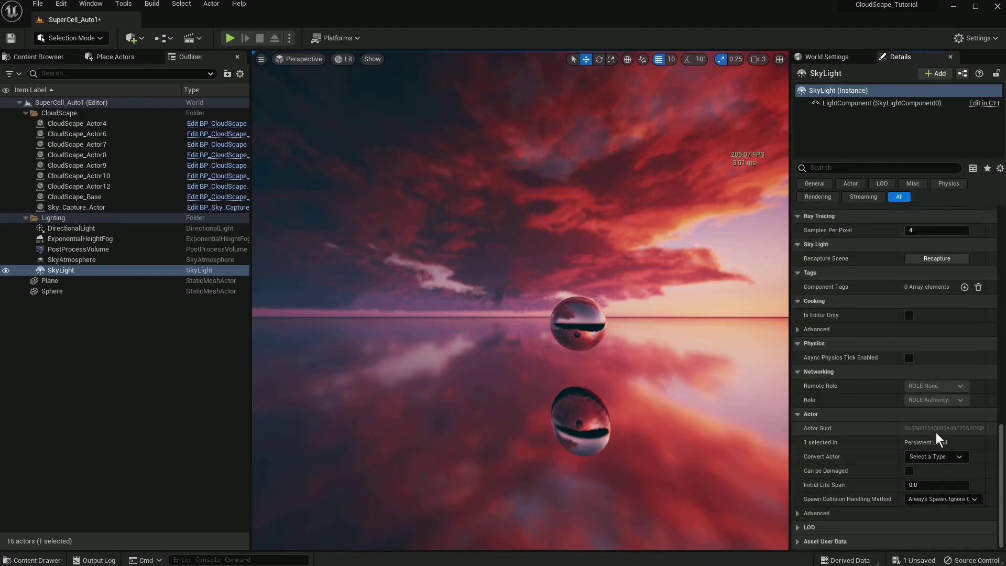
- Select the DirectionalLight and go through its settings for further optimisation
{"action": "left_click", "coordinate": [79, 228]}
{"action": "left_click", "coordinate": [909, 277]}
{"action": "scroll", "coordinate": [918, 367], "scroll_direction": "down", "scroll_amount": 8}
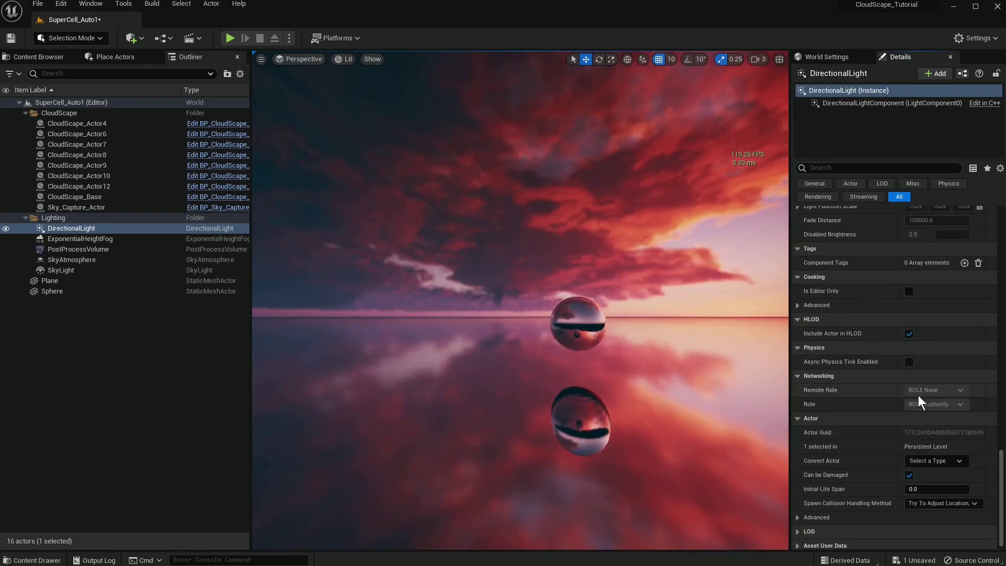
{"action": "scroll", "coordinate": [877, 376], "scroll_direction": "up", "scroll_amount": 15}
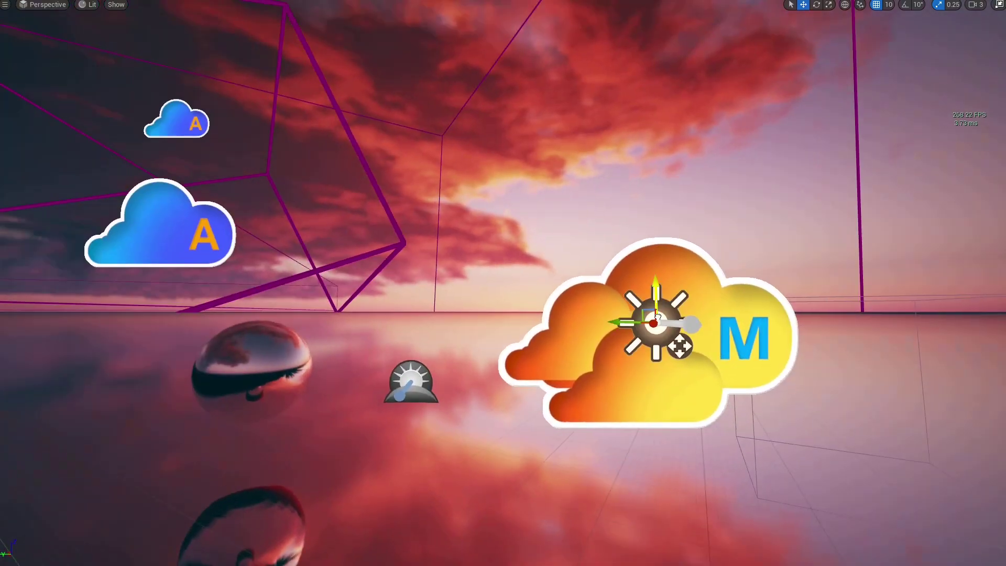
- Try rotating the DirectionalLight to change how the clouds are lit, and undo the rotation
{"action": "key", "text": "e"}
{"action": "key", "text": "g"}
{"action": "left_click_drag", "start_coordinate": [661, 328], "coordinate": [517, 341]}
{"action": "right_click_drag", "start_coordinate": [517, 341], "coordinate": [498, 314]}
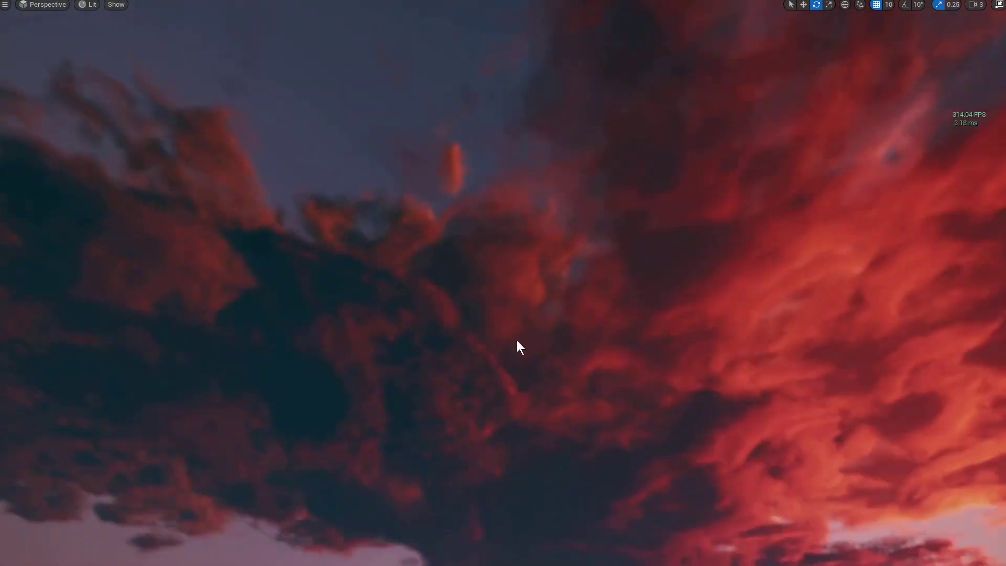
{"action": "key", "text": "ctrl+z"}
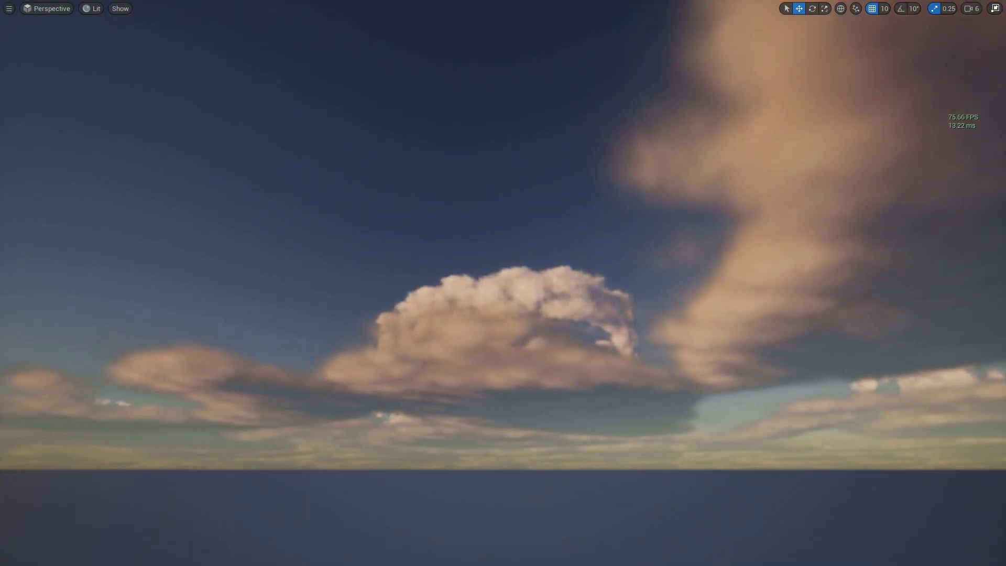
{"action": "right_click_drag", "start_coordinate": [503, 283], "coordinate": [399, 310]}
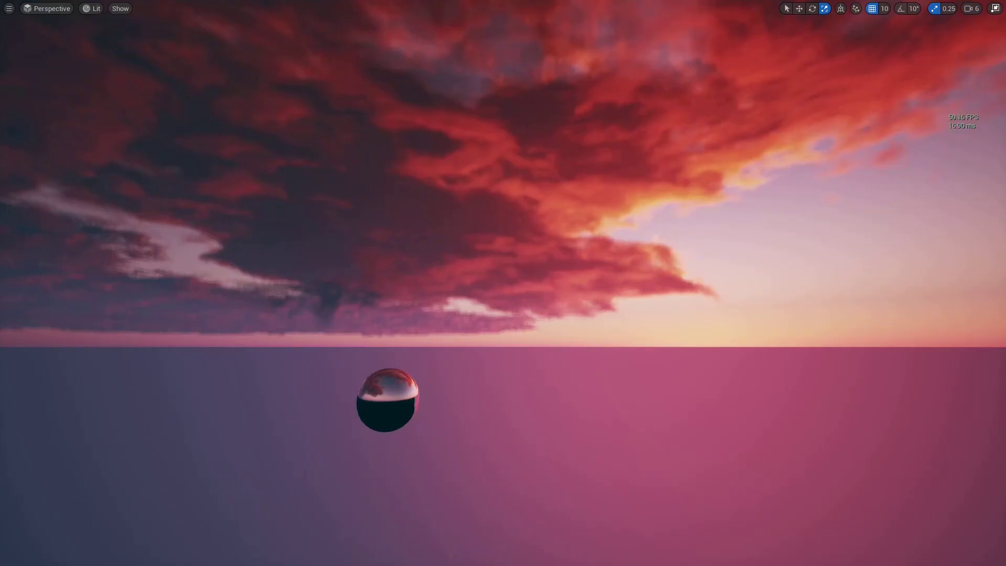
{"action": "right_click_drag", "start_coordinate": [503, 283], "coordinate": [522, 225]}
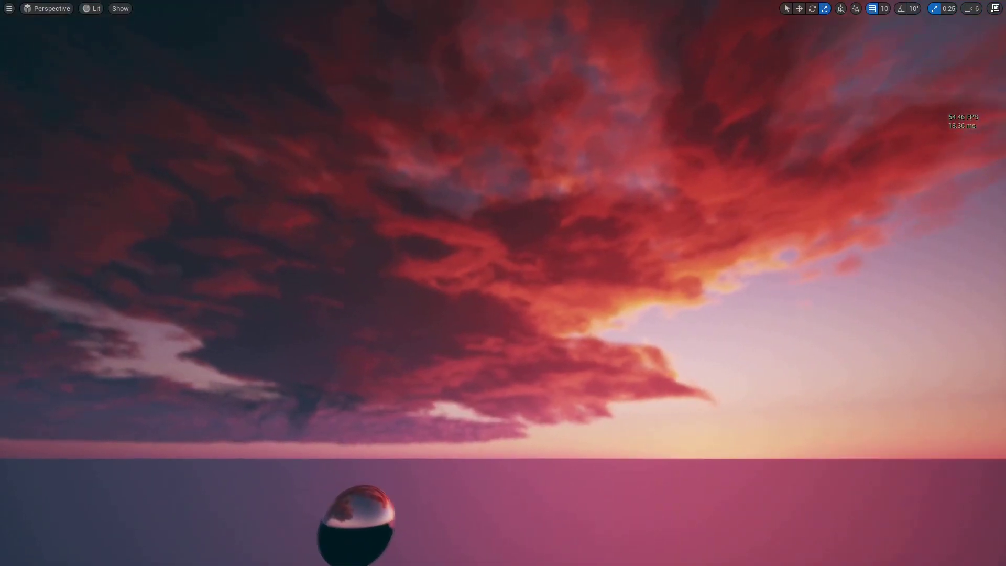
{"action": "right_click_drag", "start_coordinate": [504, 283], "coordinate": [469, 305]}
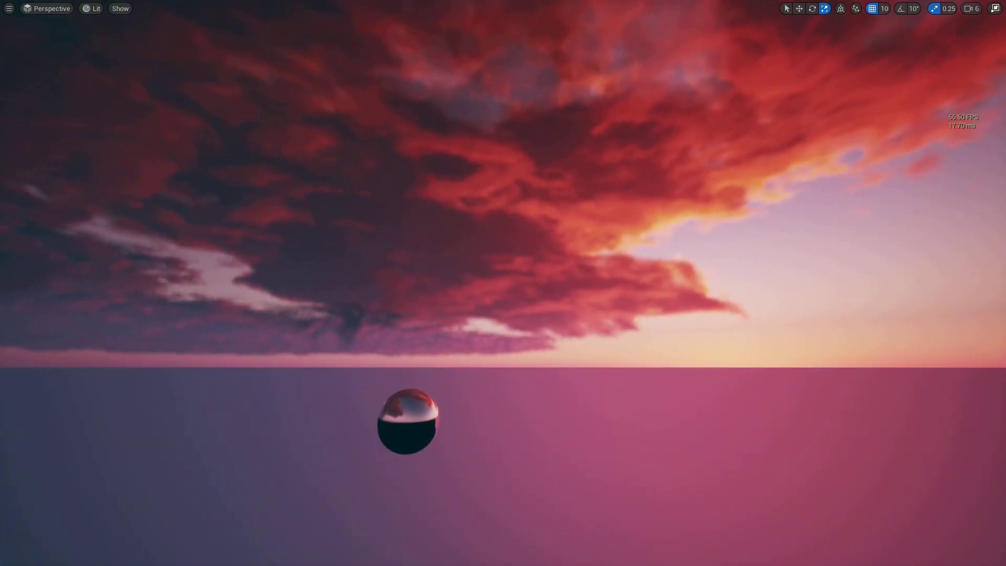
- Leave the full-screen view and set the PostProcessVolume's Global Illumination method to Lumen
{"action": "key", "text": "F11"}
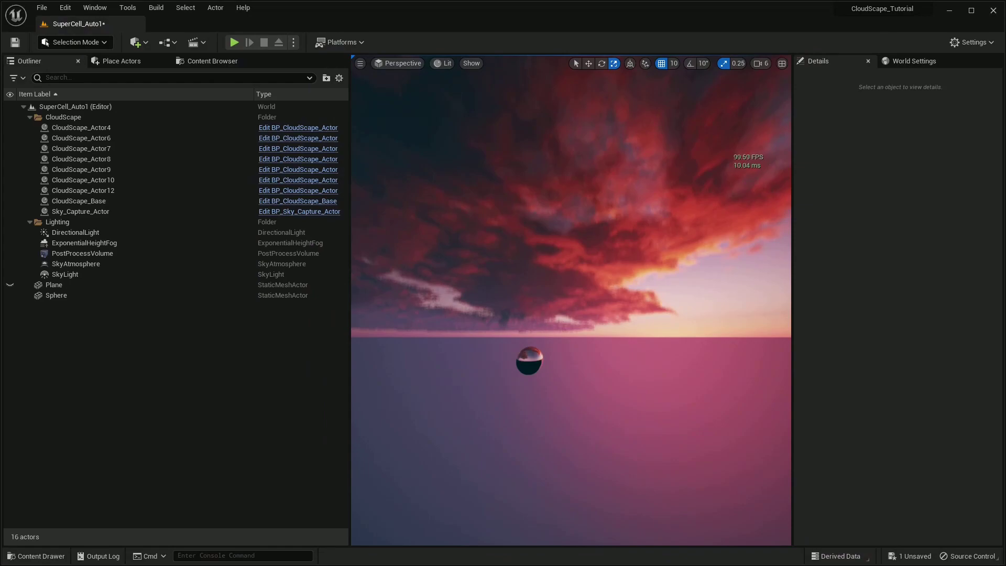
{"action": "left_click", "coordinate": [972, 42]}
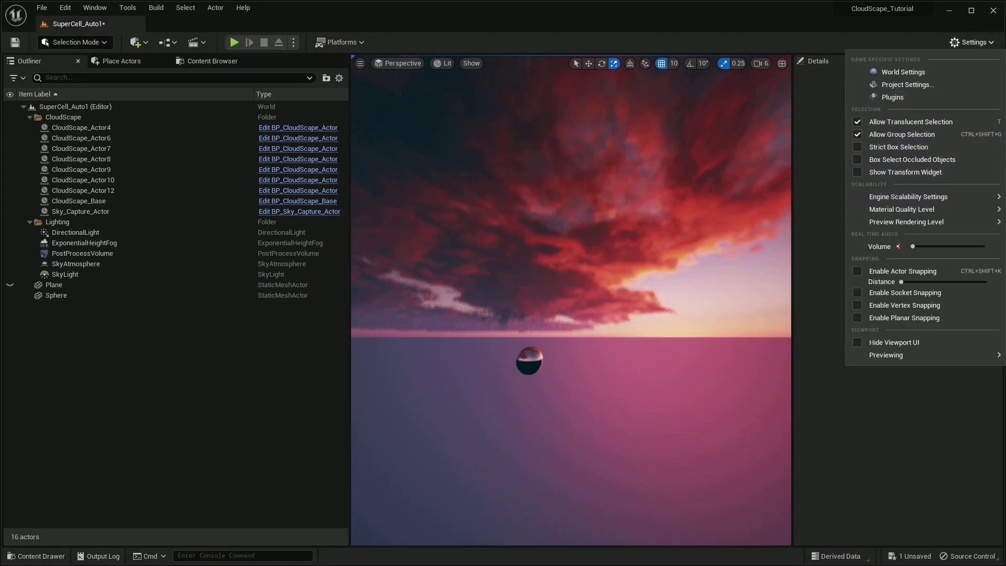
{"action": "left_click", "coordinate": [902, 72]}
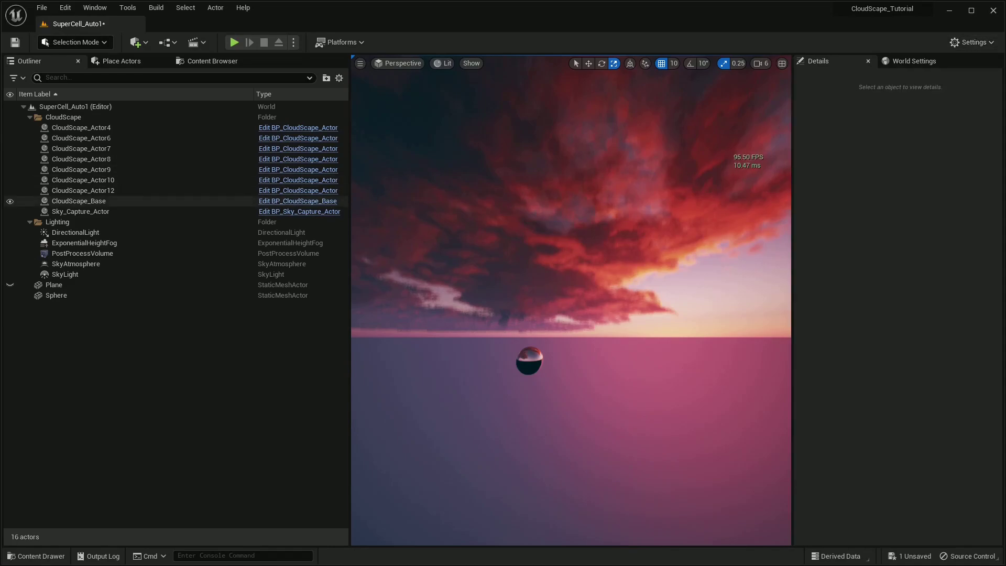
{"action": "left_click", "coordinate": [108, 253]}
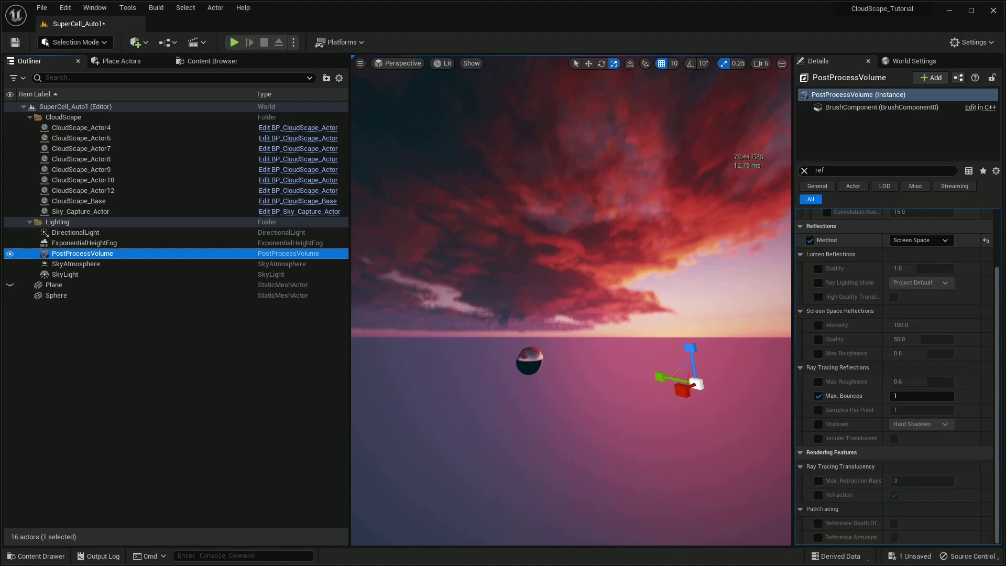
{"action": "left_click", "coordinate": [834, 171]}
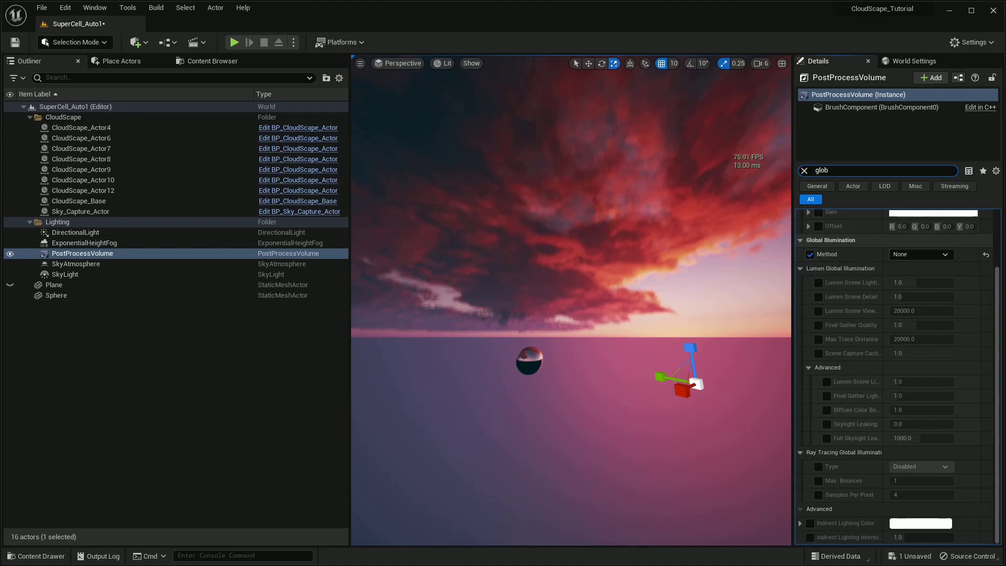
{"action": "left_click", "coordinate": [921, 254]}
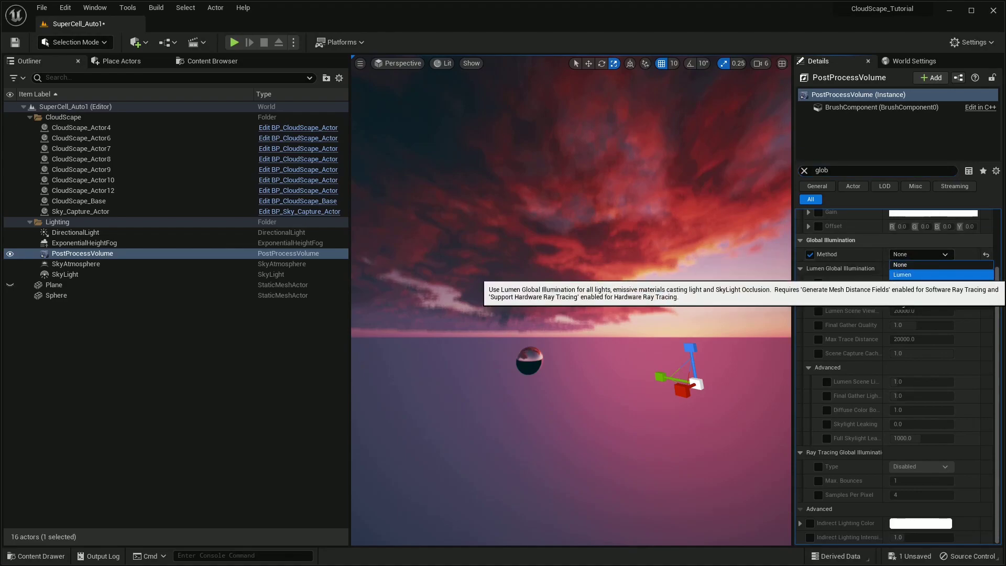
{"action": "left_click", "coordinate": [907, 271]}
{"action": "key", "text": "Escape"}
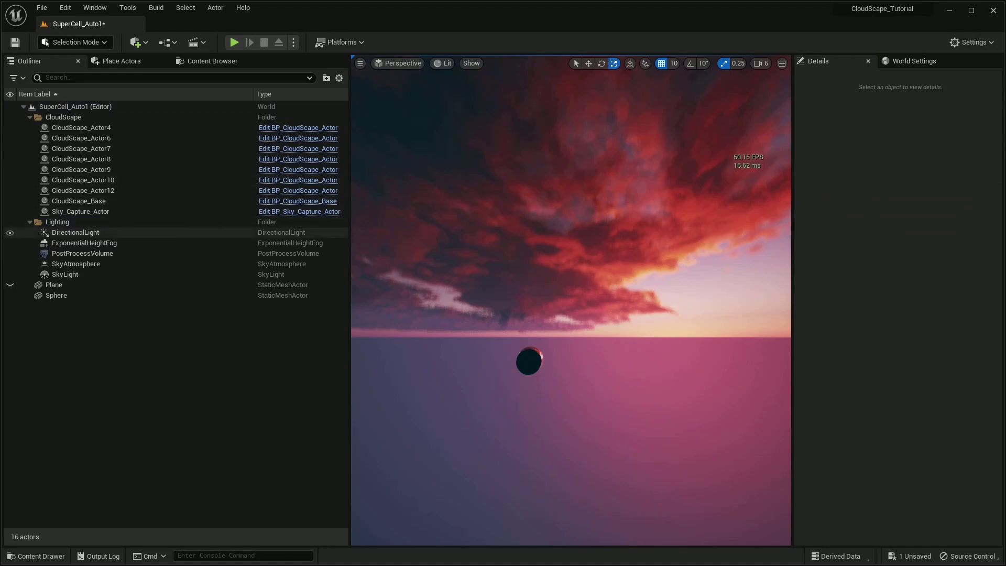
- Set the PostProcessVolume's Reflections method to Lumen and check the sphere and clouds in the full-screen view
{"action": "left_click", "coordinate": [95, 254]}
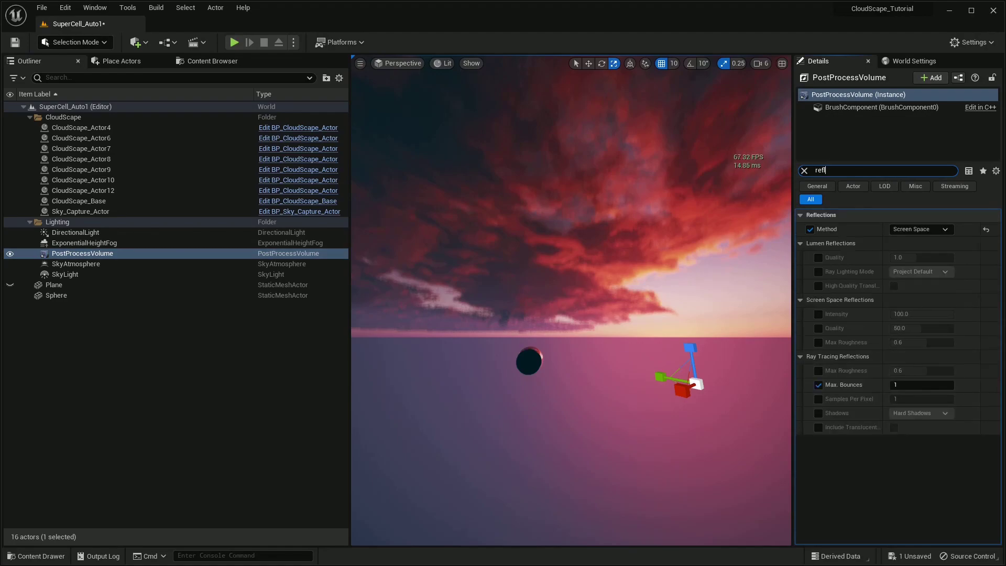
{"action": "left_click", "coordinate": [921, 229]}
{"action": "left_click", "coordinate": [907, 242]}
{"action": "key", "text": "Escape"}
{"action": "key", "text": "F11"}
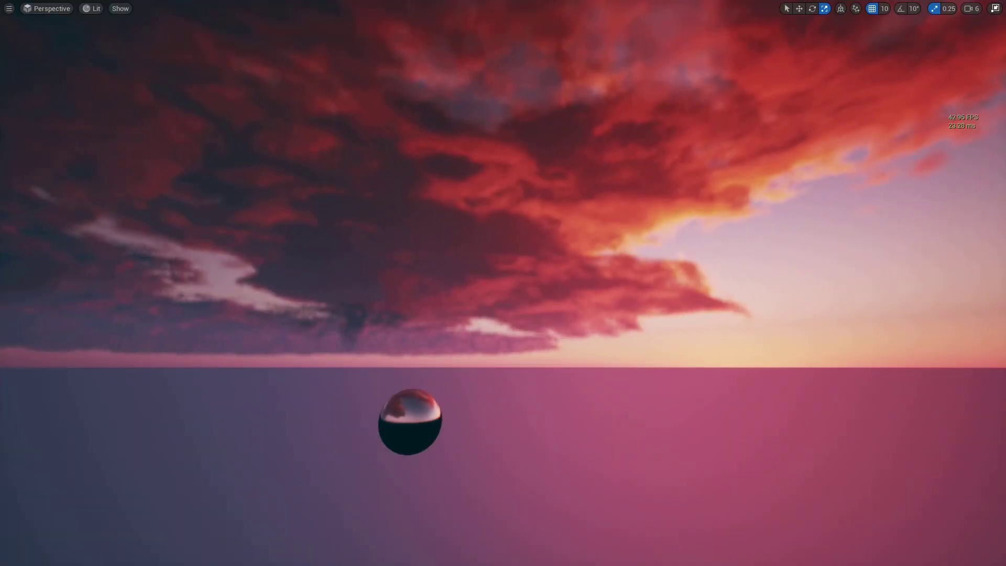
{"action": "right_click_drag", "start_coordinate": [503, 283], "coordinate": [514, 217]}
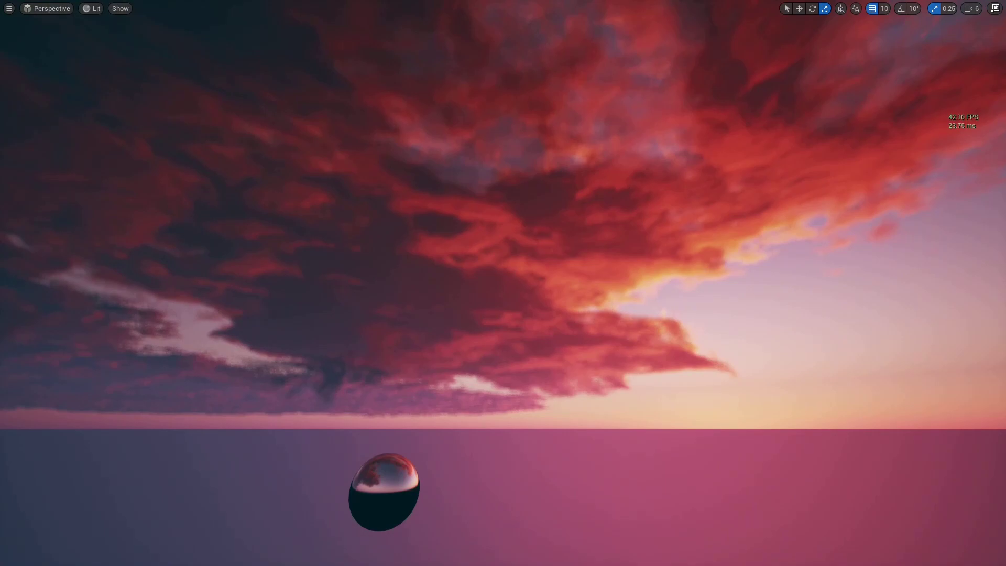